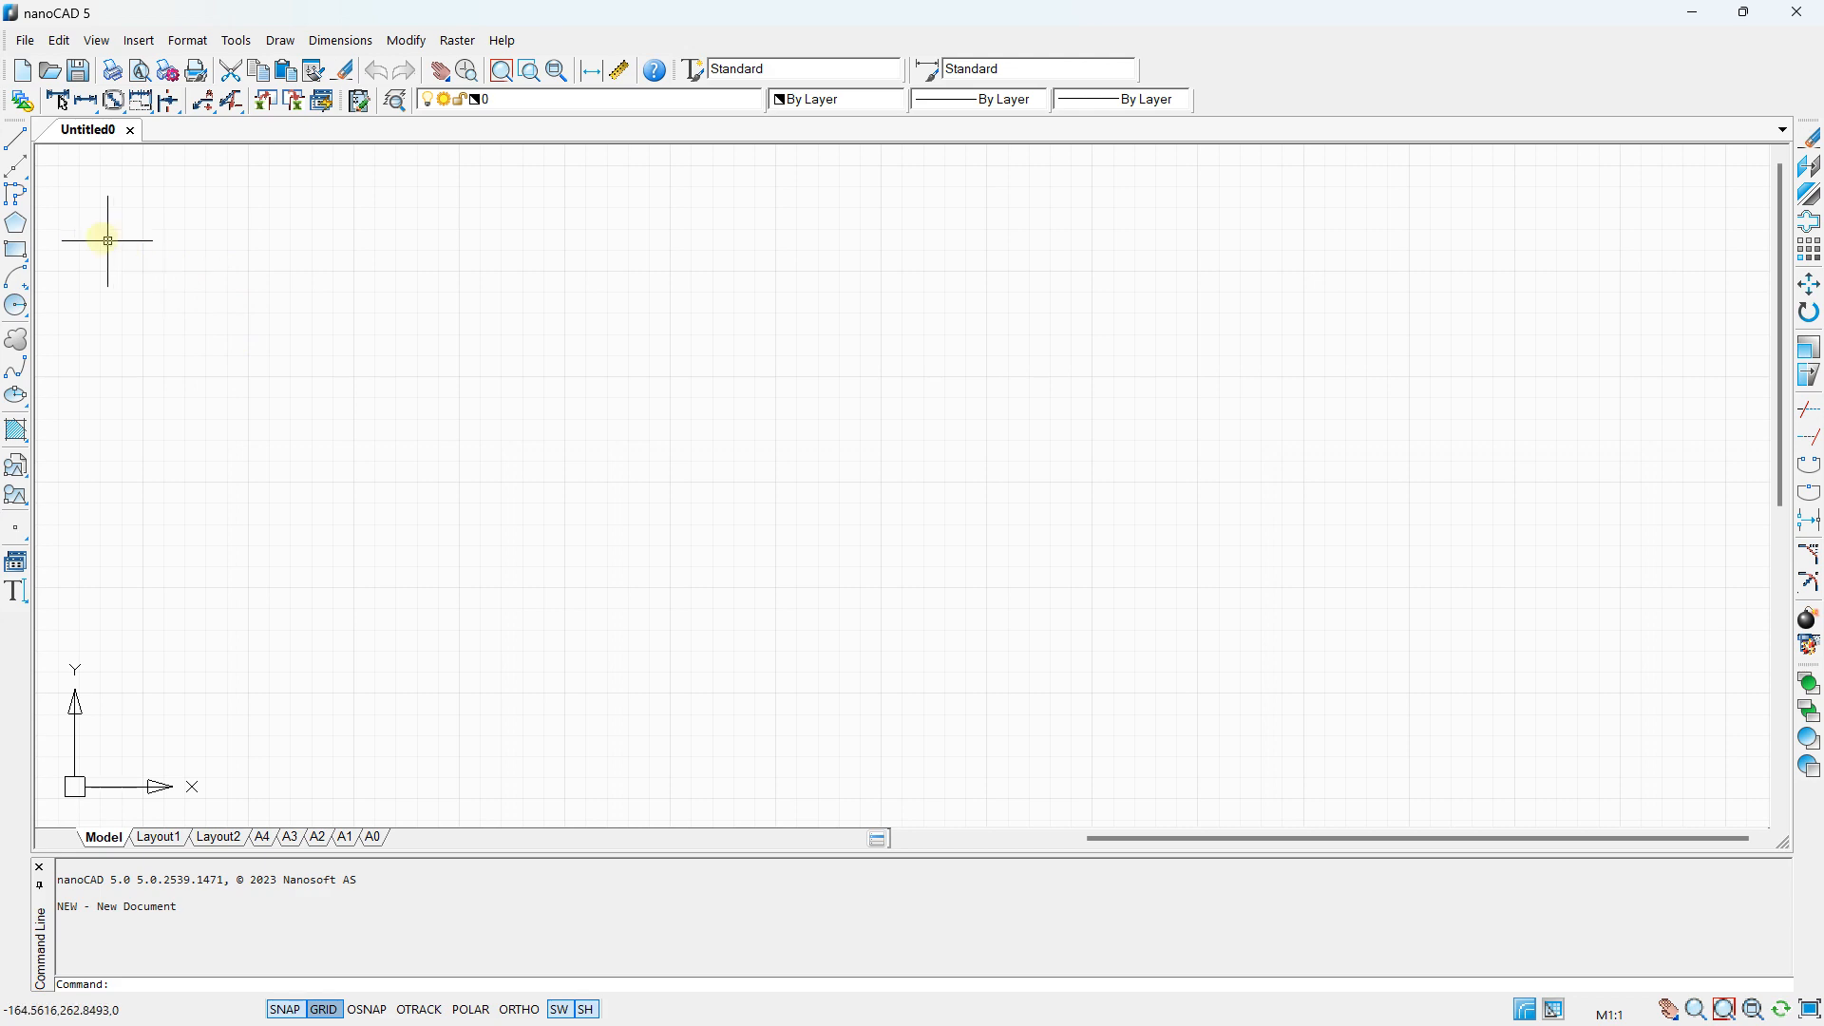
# - Draw a single horizontal line about 150 units long in the empty drawing with the Line tool
pyautogui.click(14, 140)
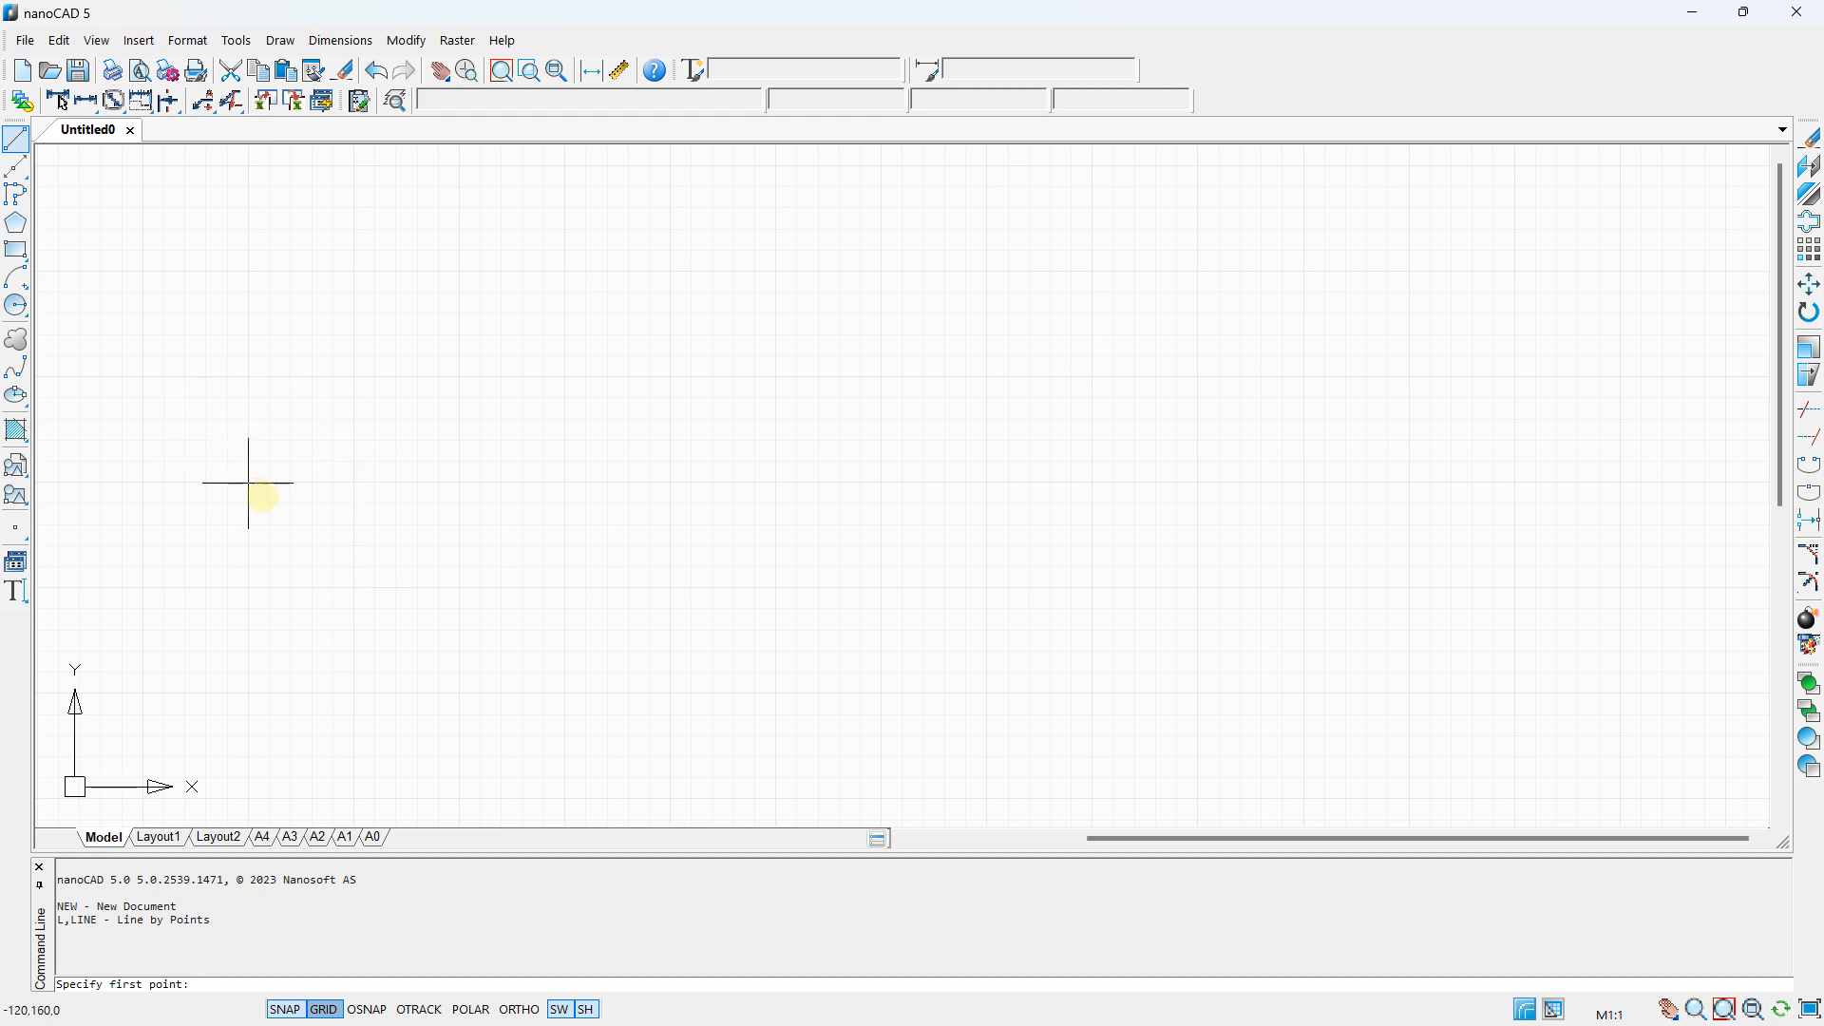
pyautogui.click(353, 482)
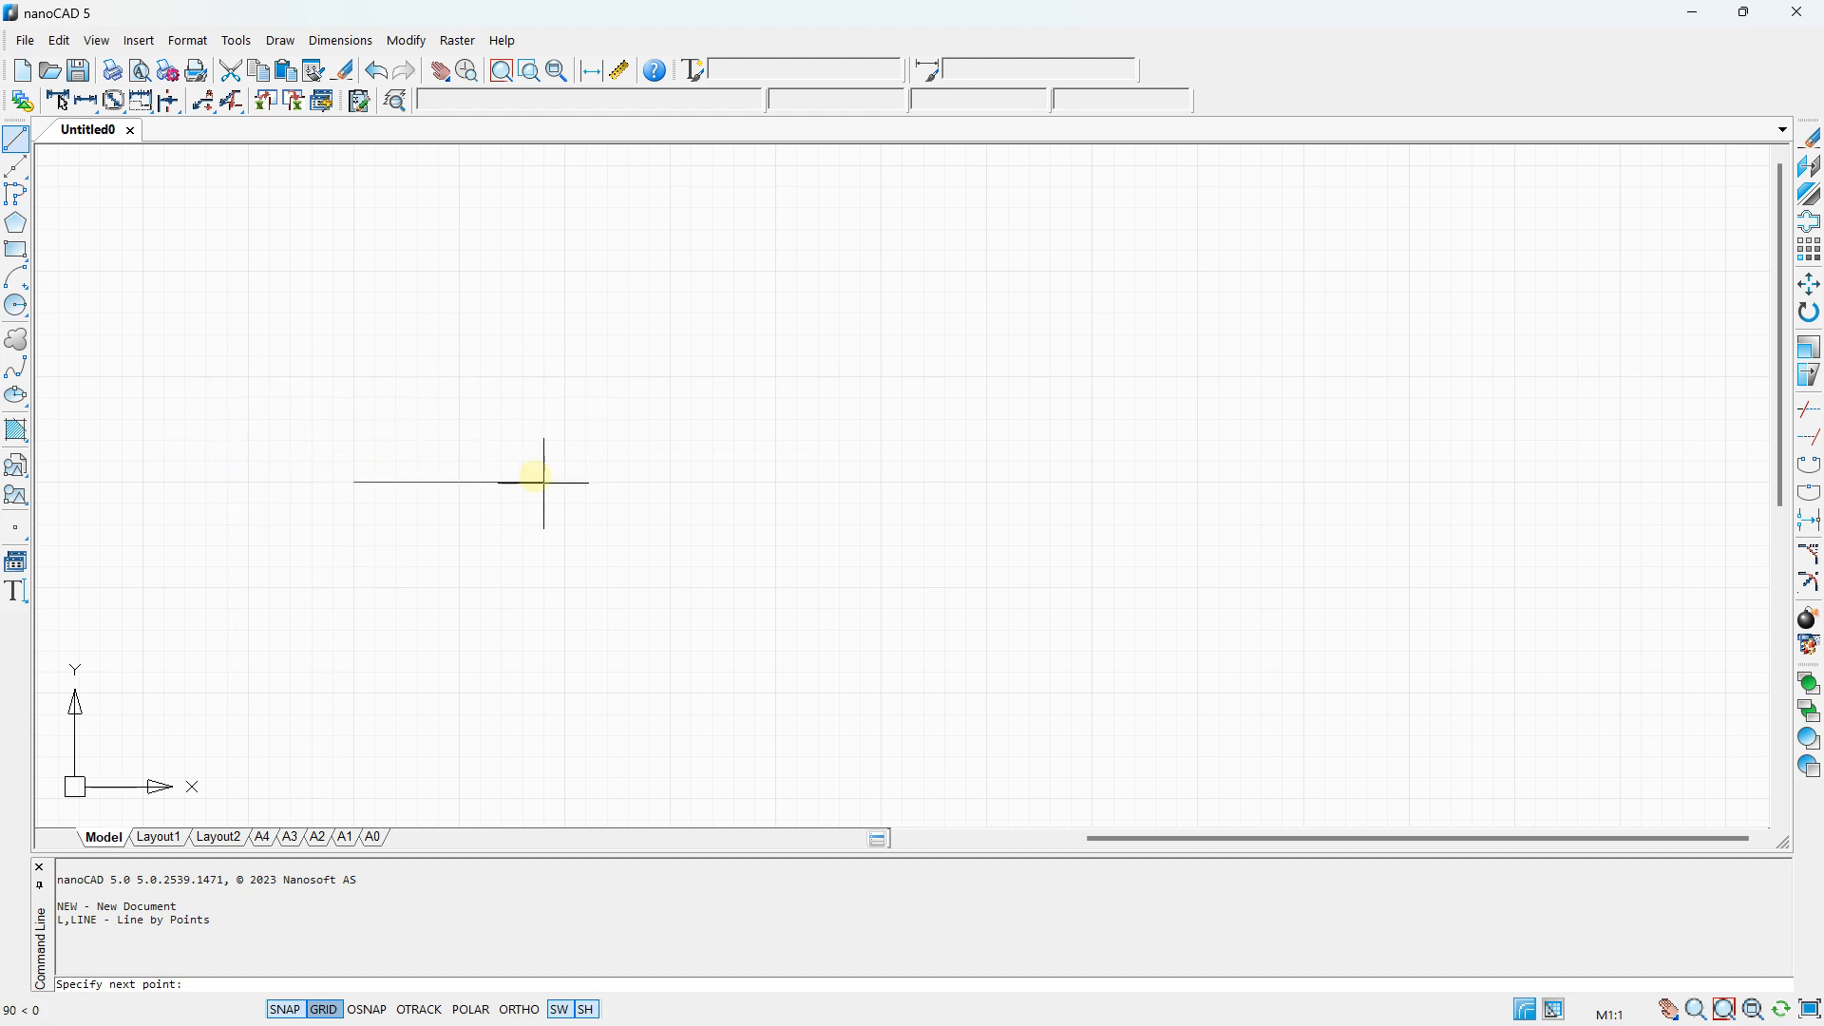
pyautogui.click(672, 483)
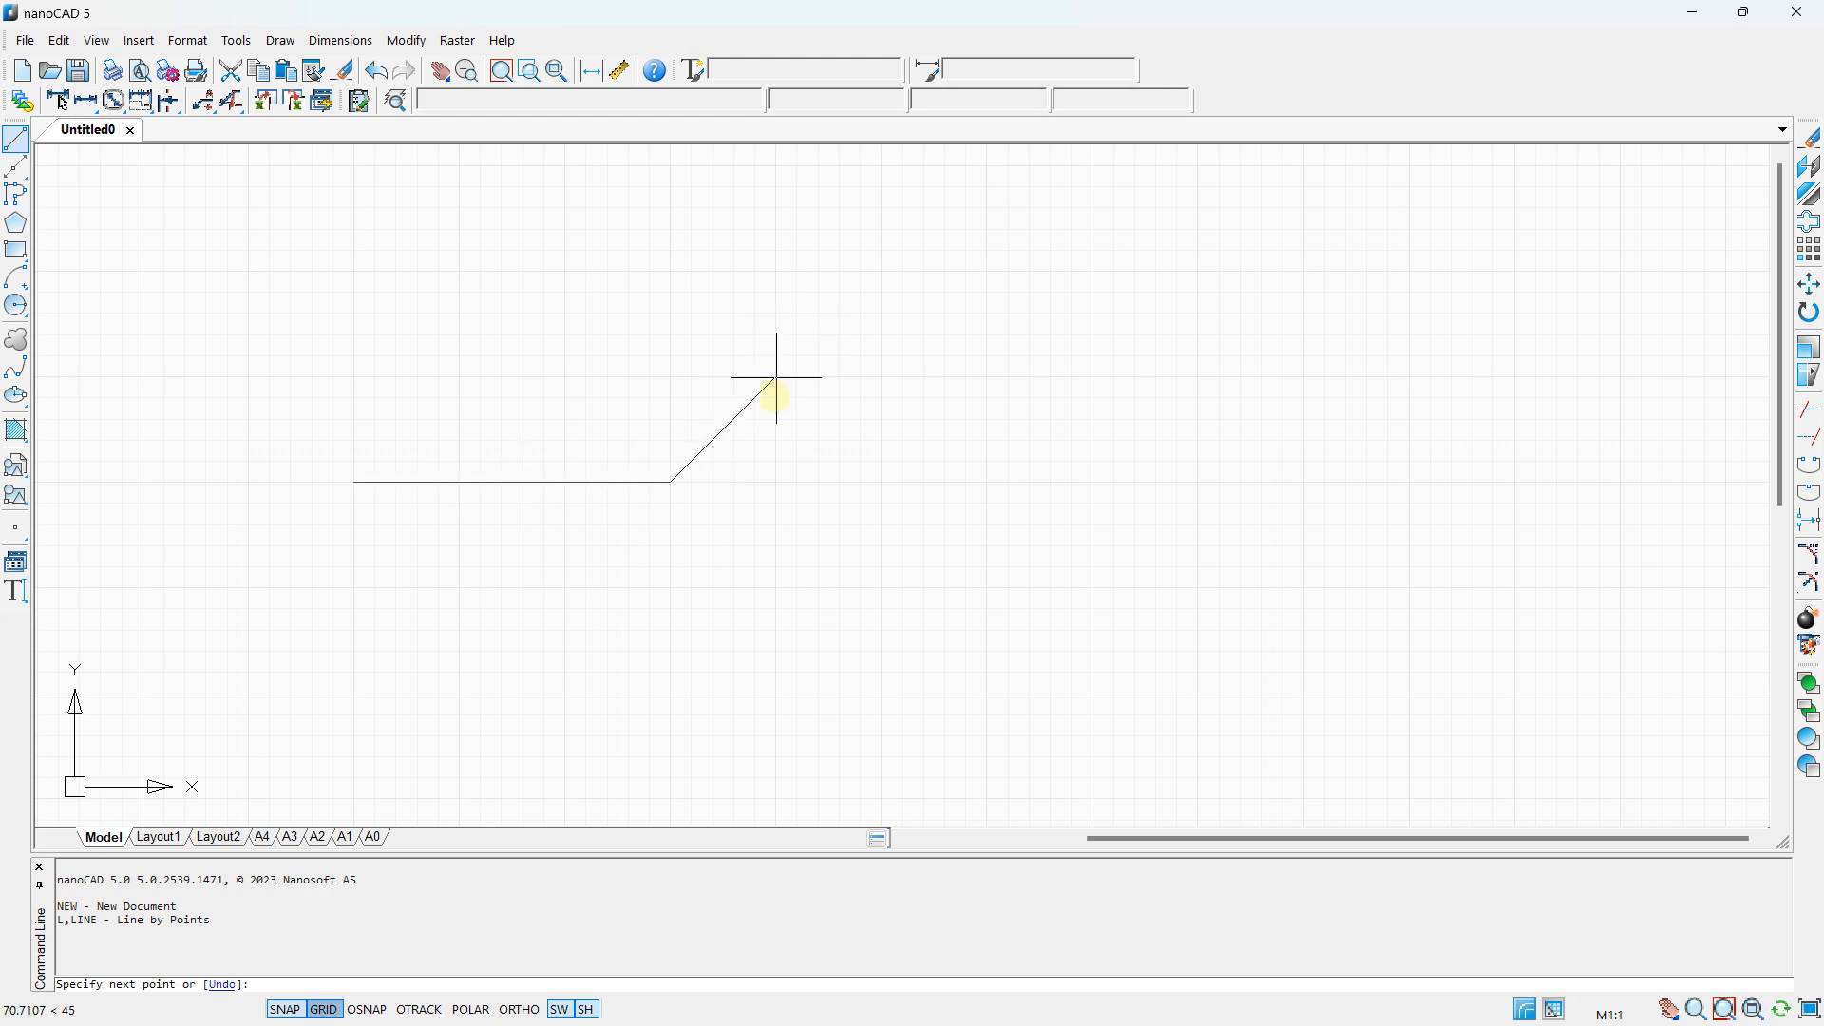
pyautogui.press('Escape')
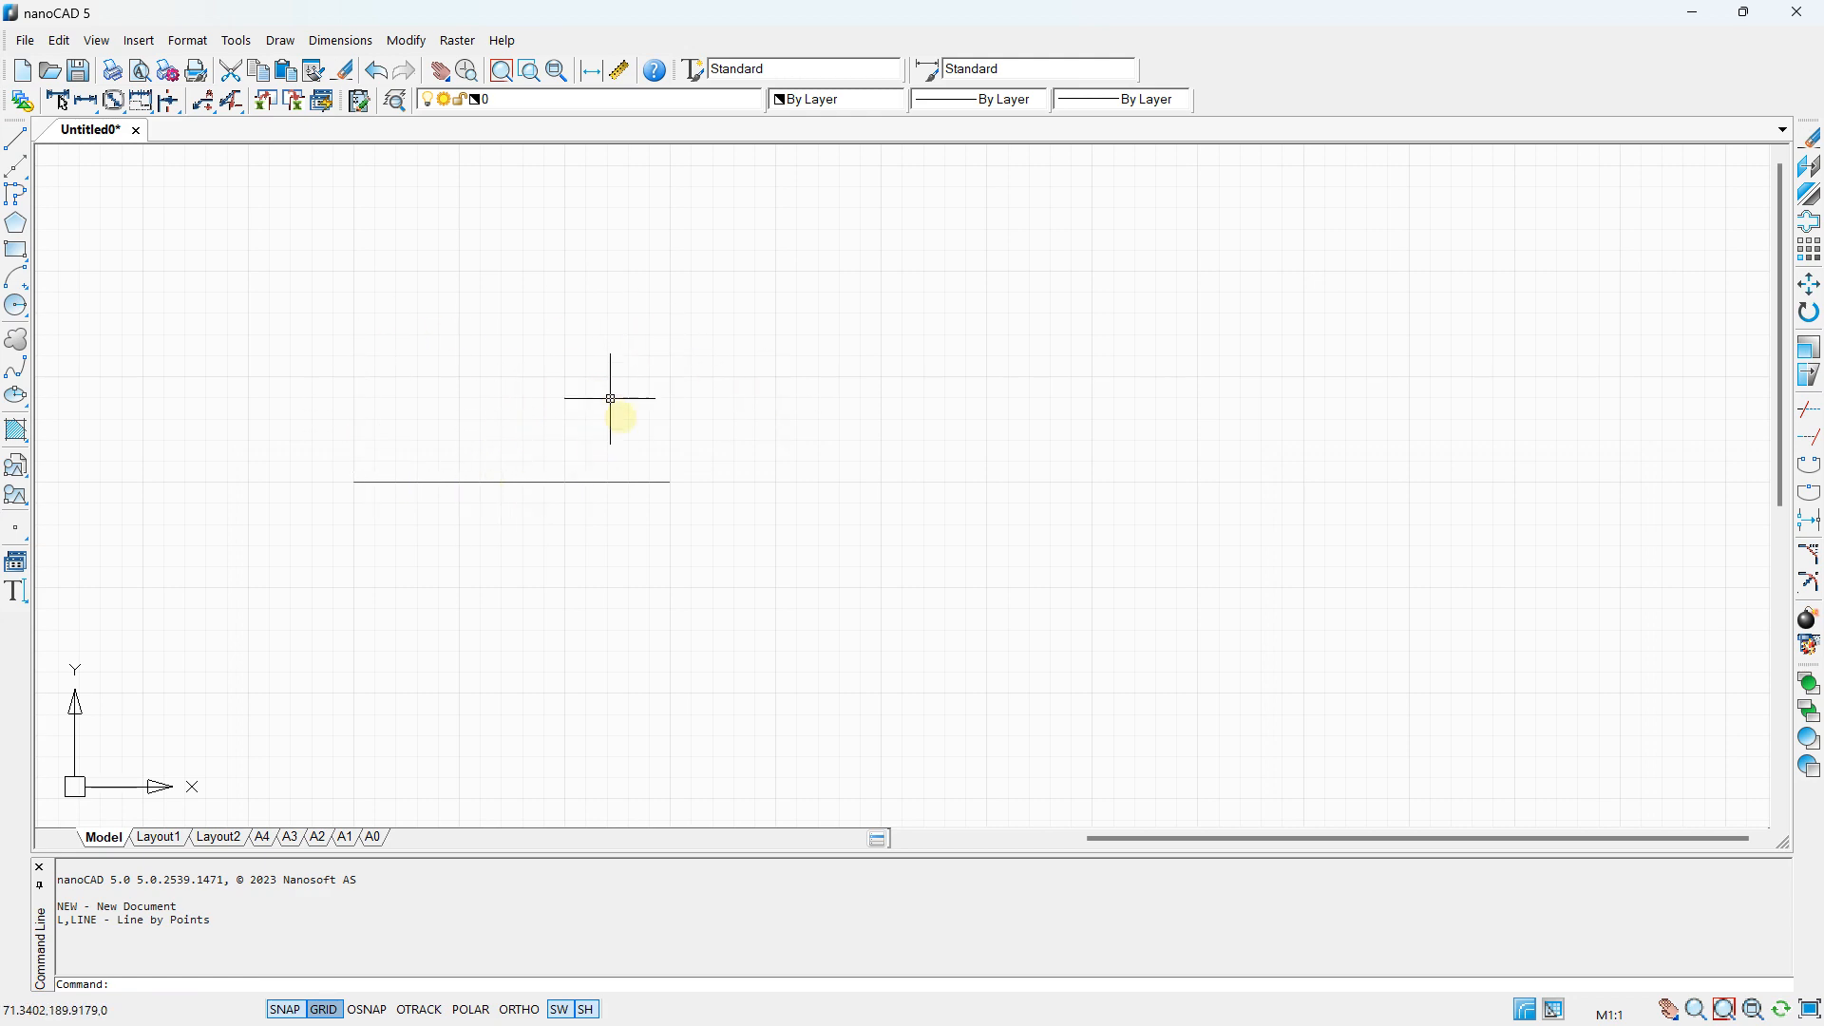
# - Draw a stepped line chain beside the first line: 100 units right, 100 up, 100 right, 100 down, and 100 right
pyautogui.moveTo(713, 554); pyautogui.dragTo(536, 516, button='middle')
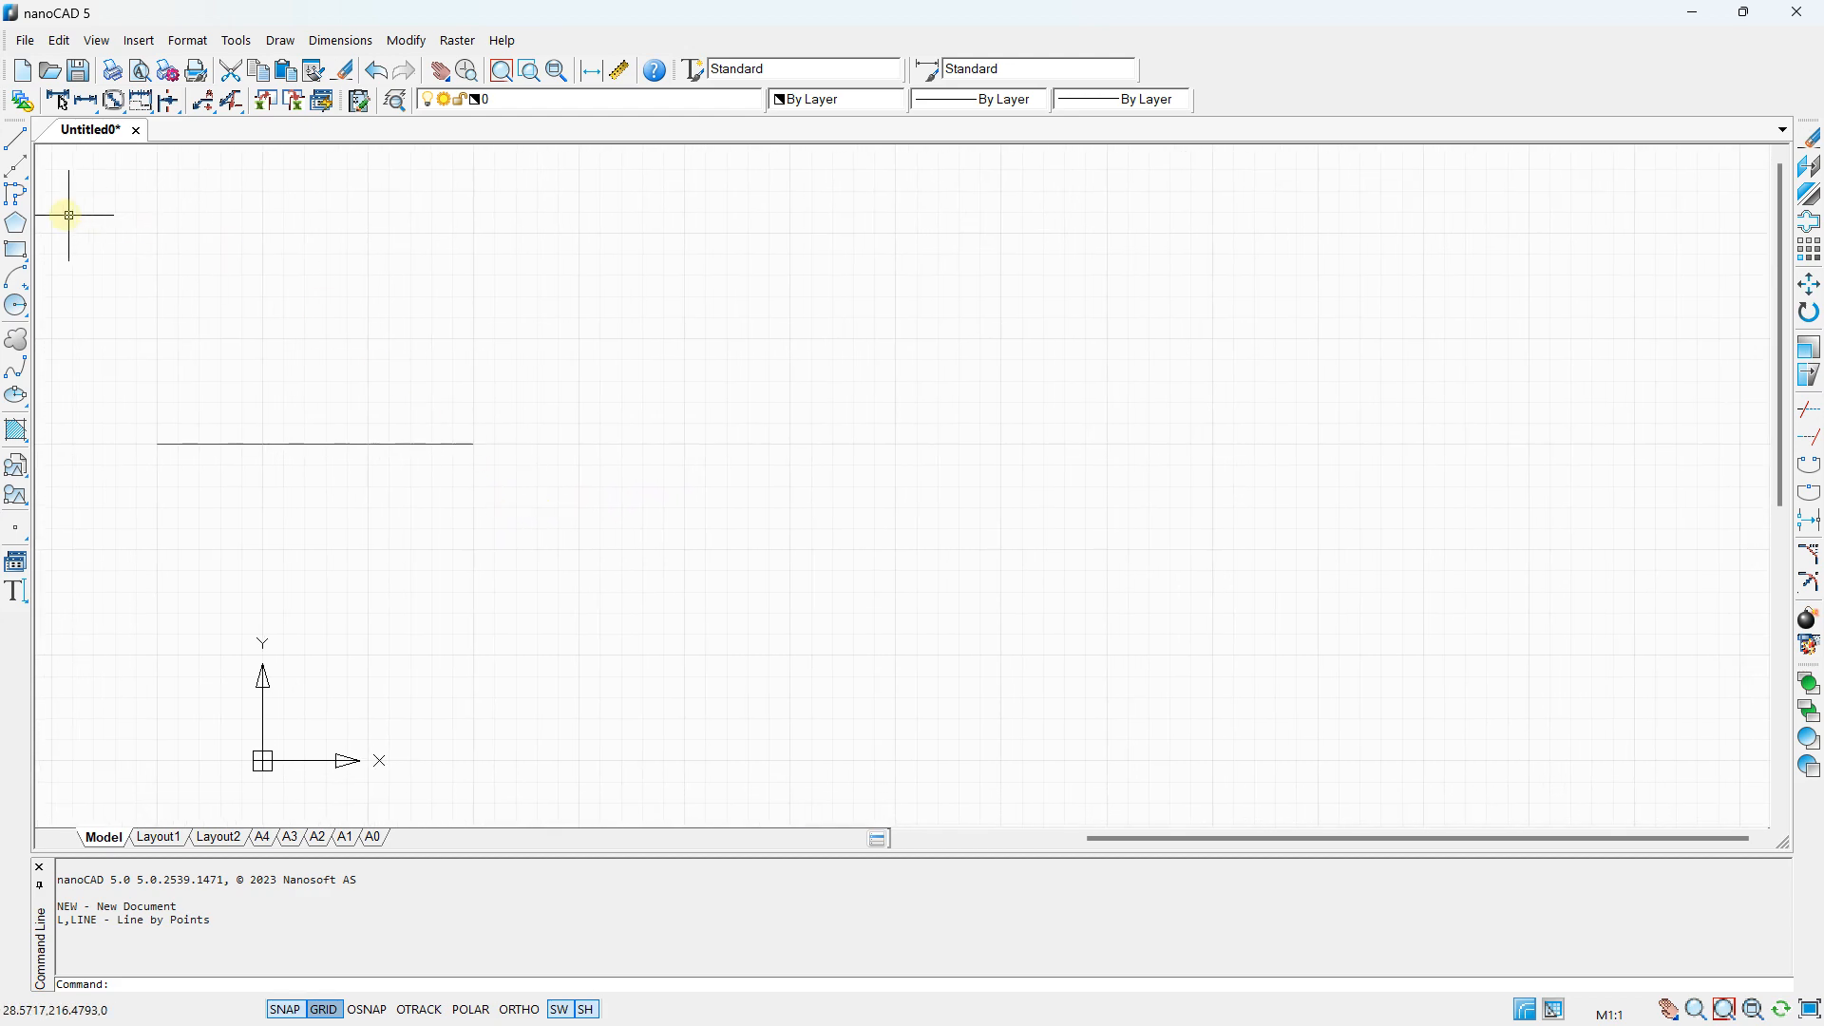
pyautogui.click(15, 139)
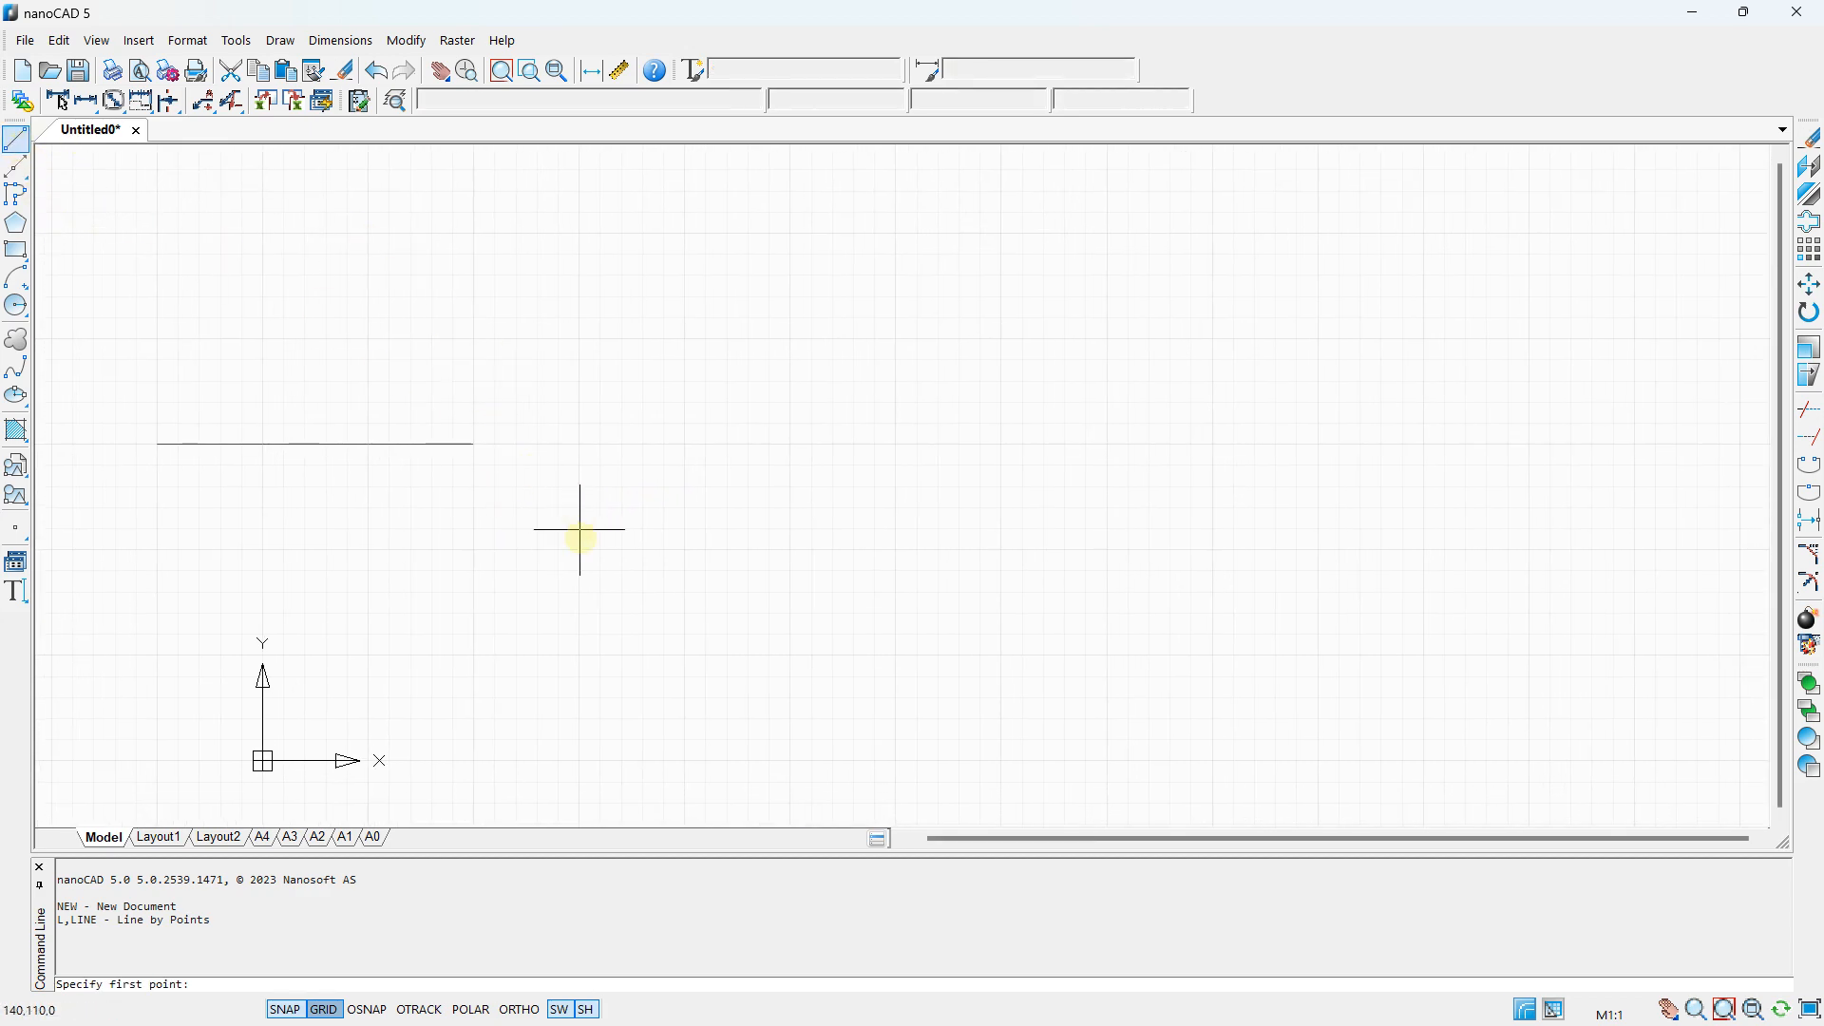
pyautogui.click(687, 549)
pyautogui.click(896, 549)
pyautogui.click(895, 339)
pyautogui.click(1107, 340)
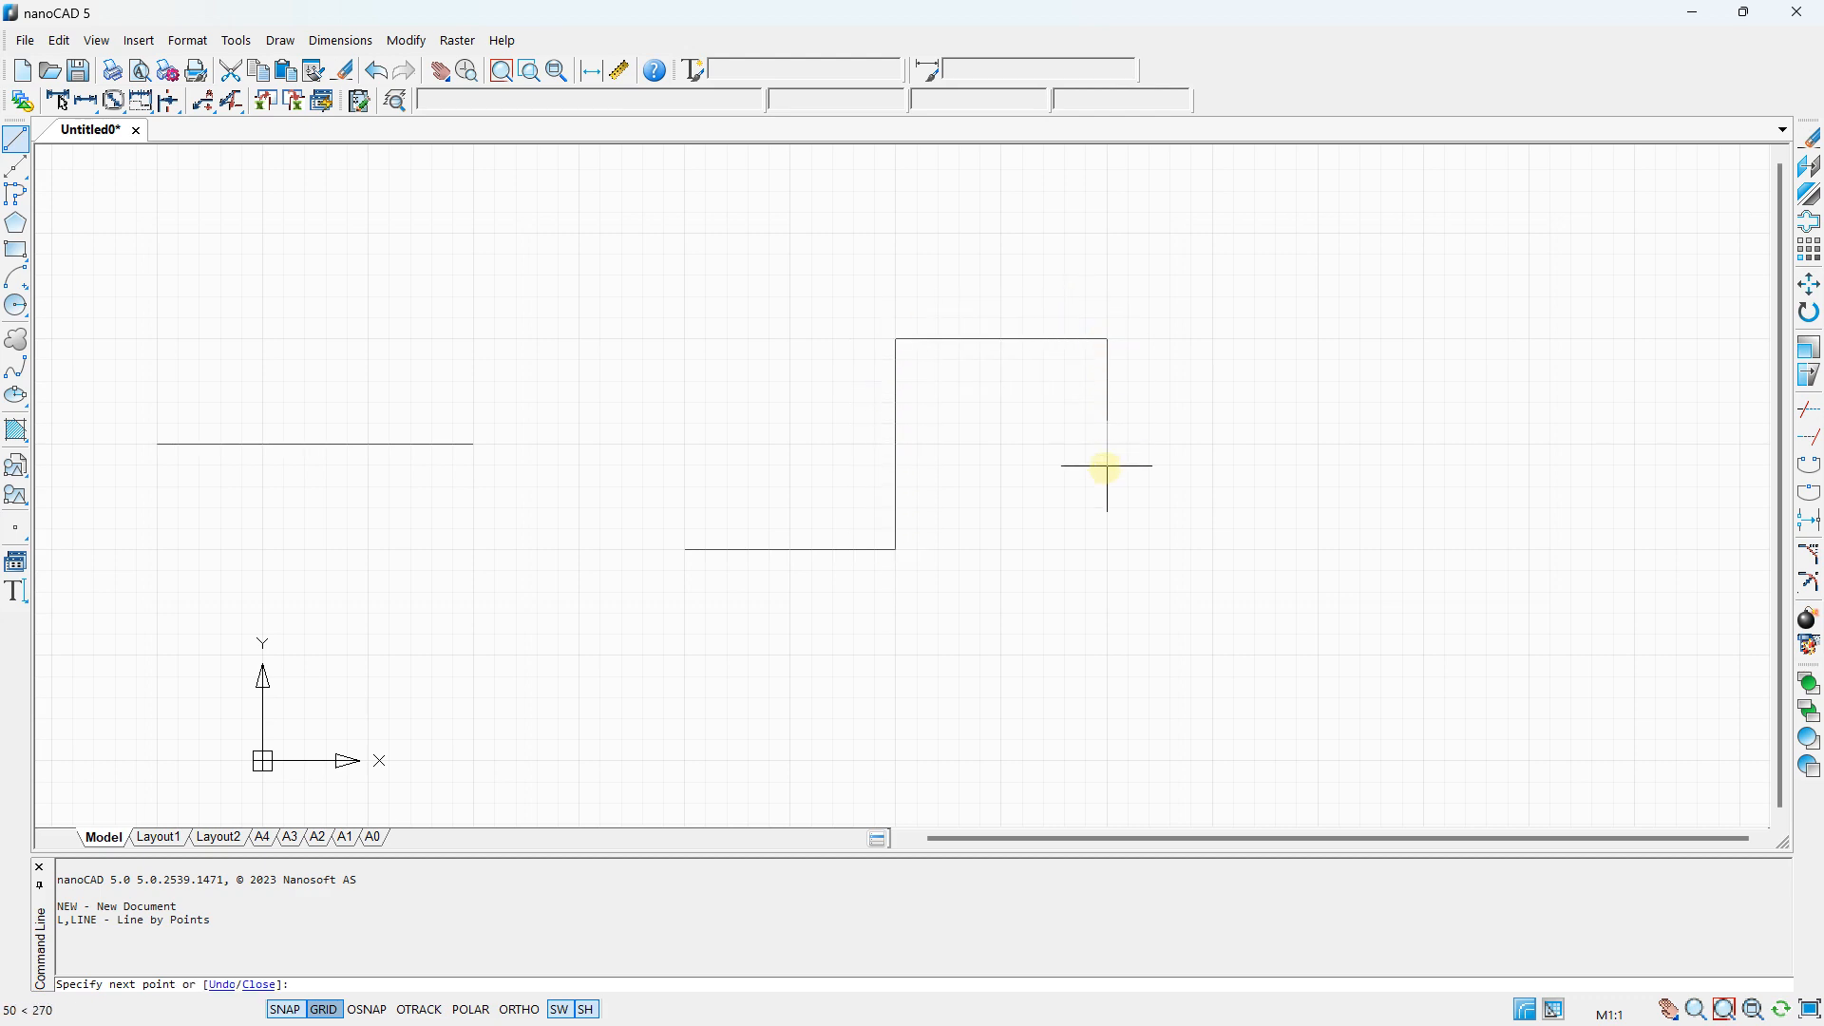
pyautogui.click(1108, 549)
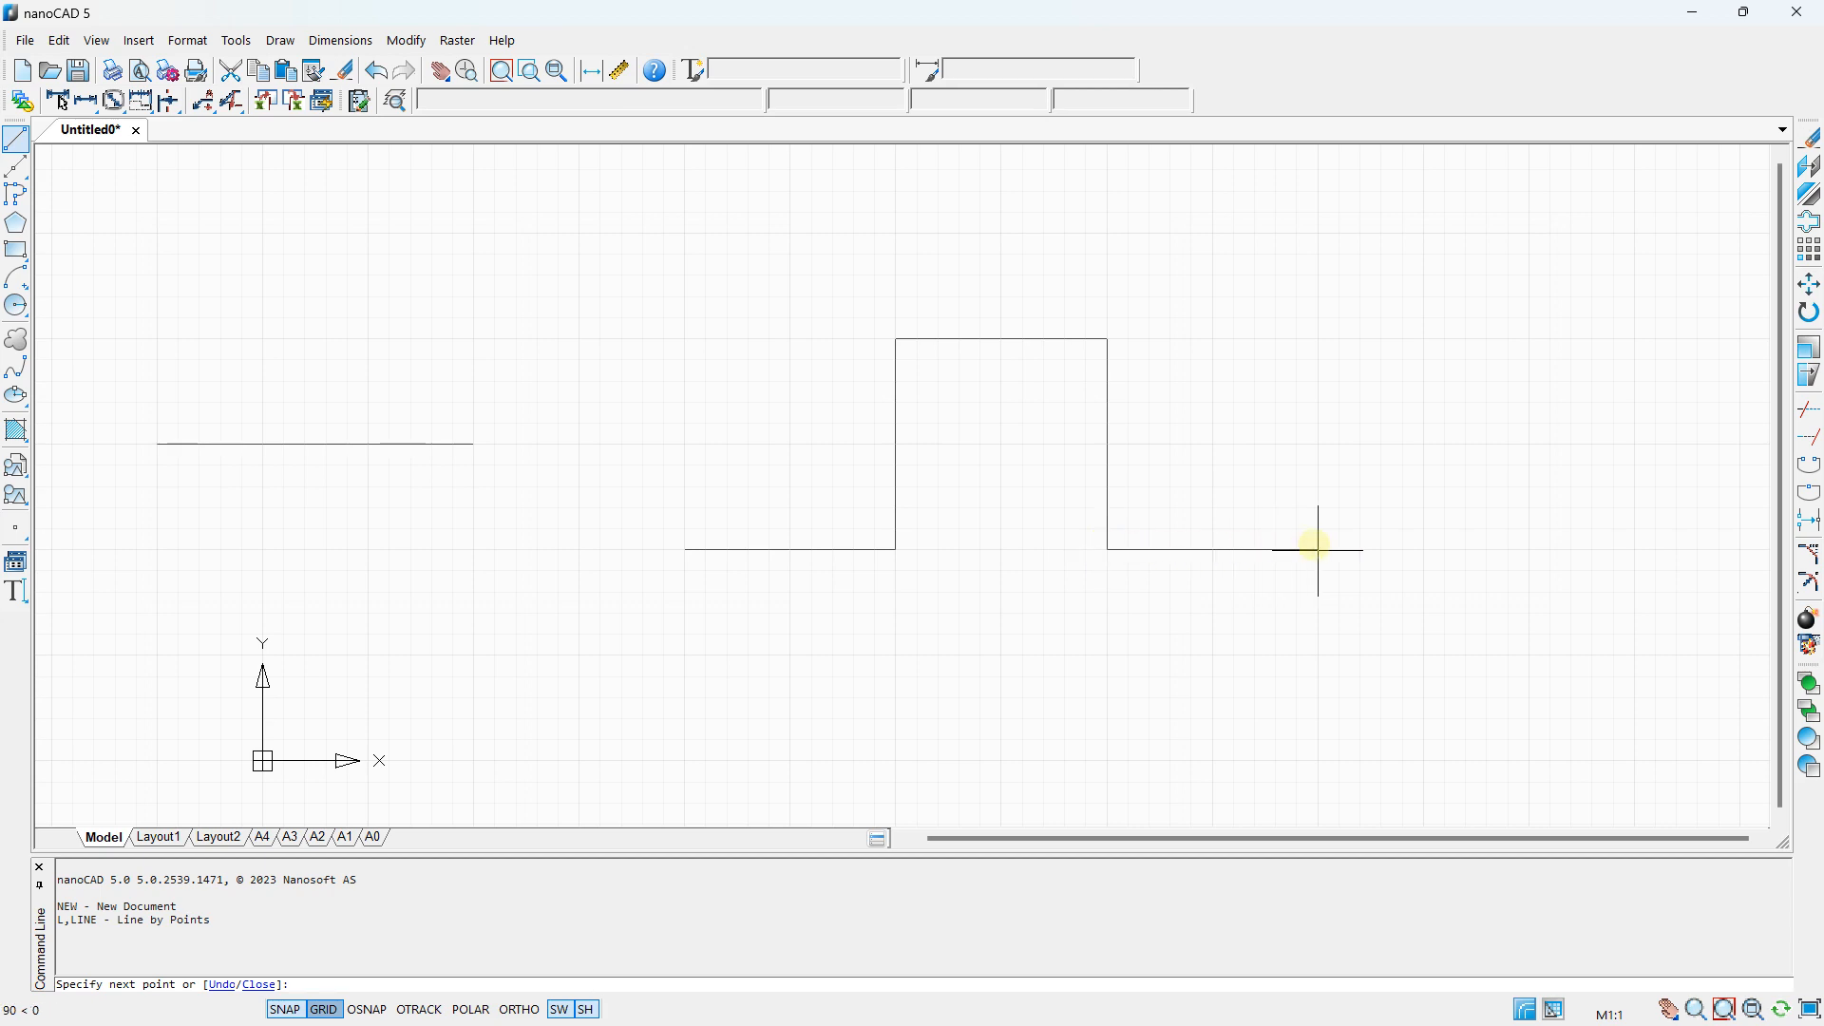
pyautogui.click(1318, 549)
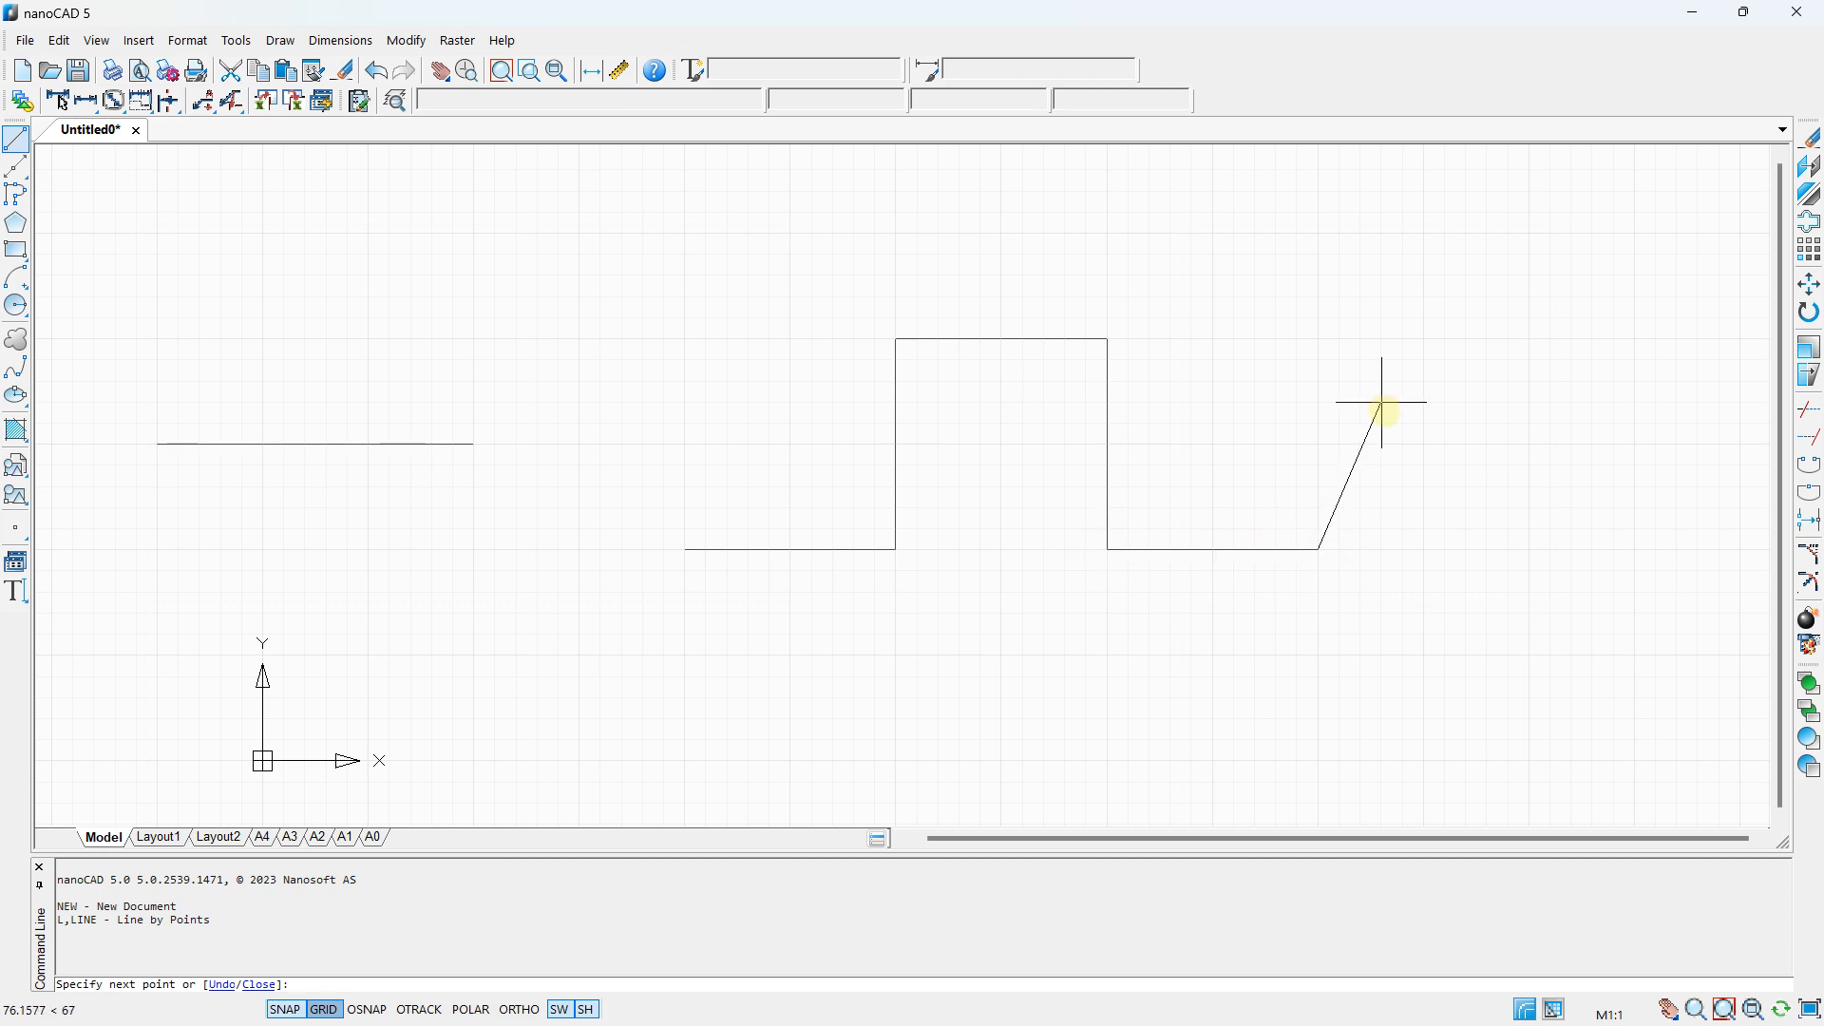
pyautogui.press('Escape')
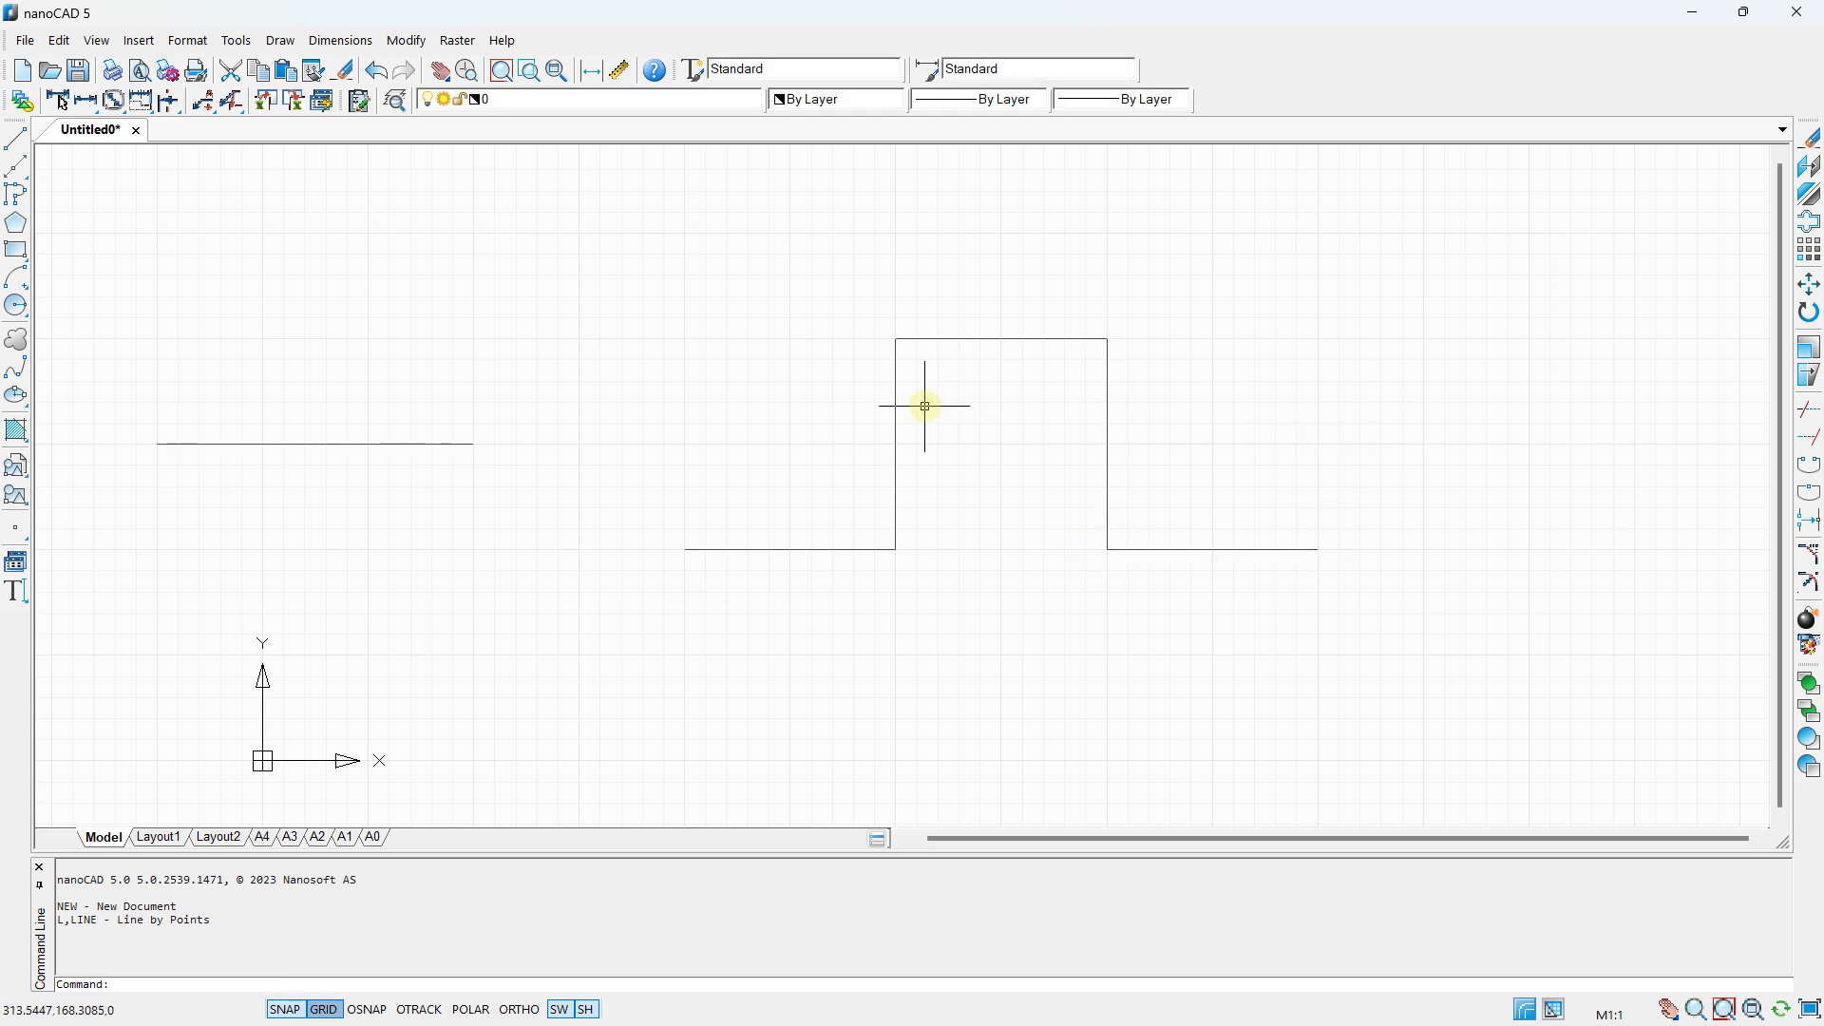
# - Close the stepped outline with lines running 50 units down, 300 right, and 50 up between its two open ends
pyautogui.click(15, 139)
pyautogui.click(685, 549)
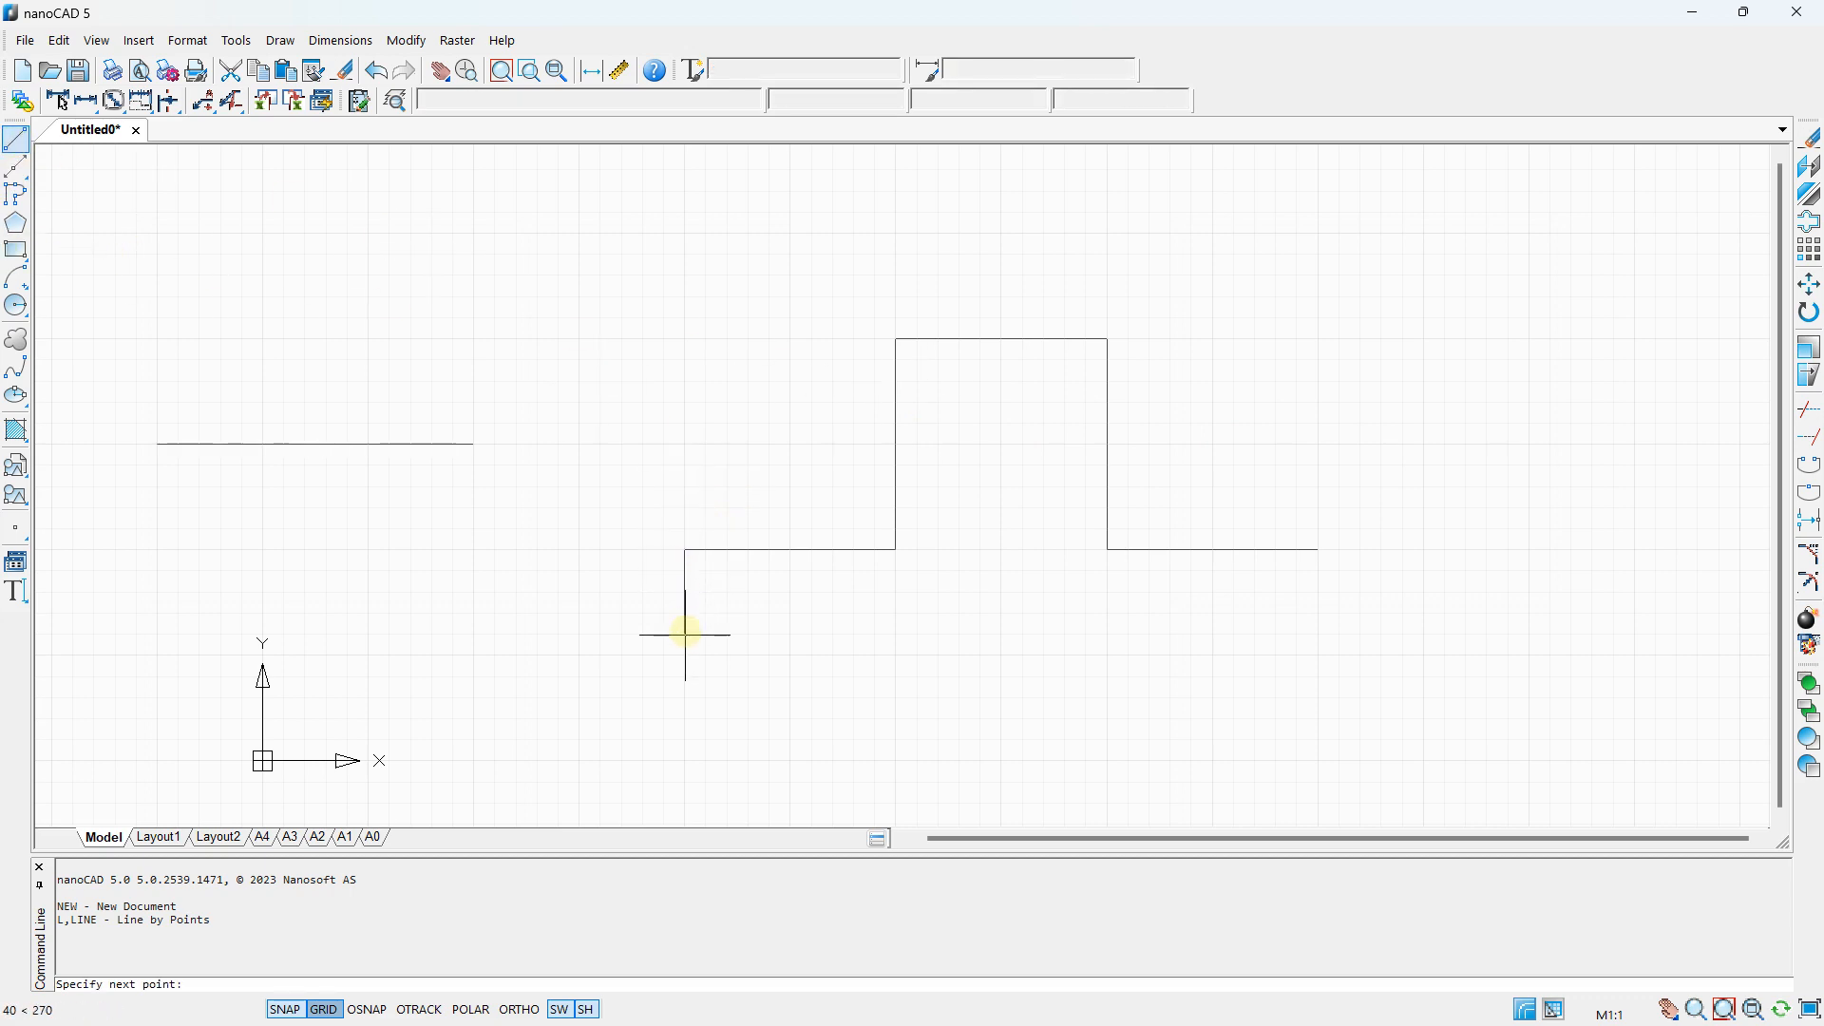
pyautogui.click(685, 654)
pyautogui.click(1319, 654)
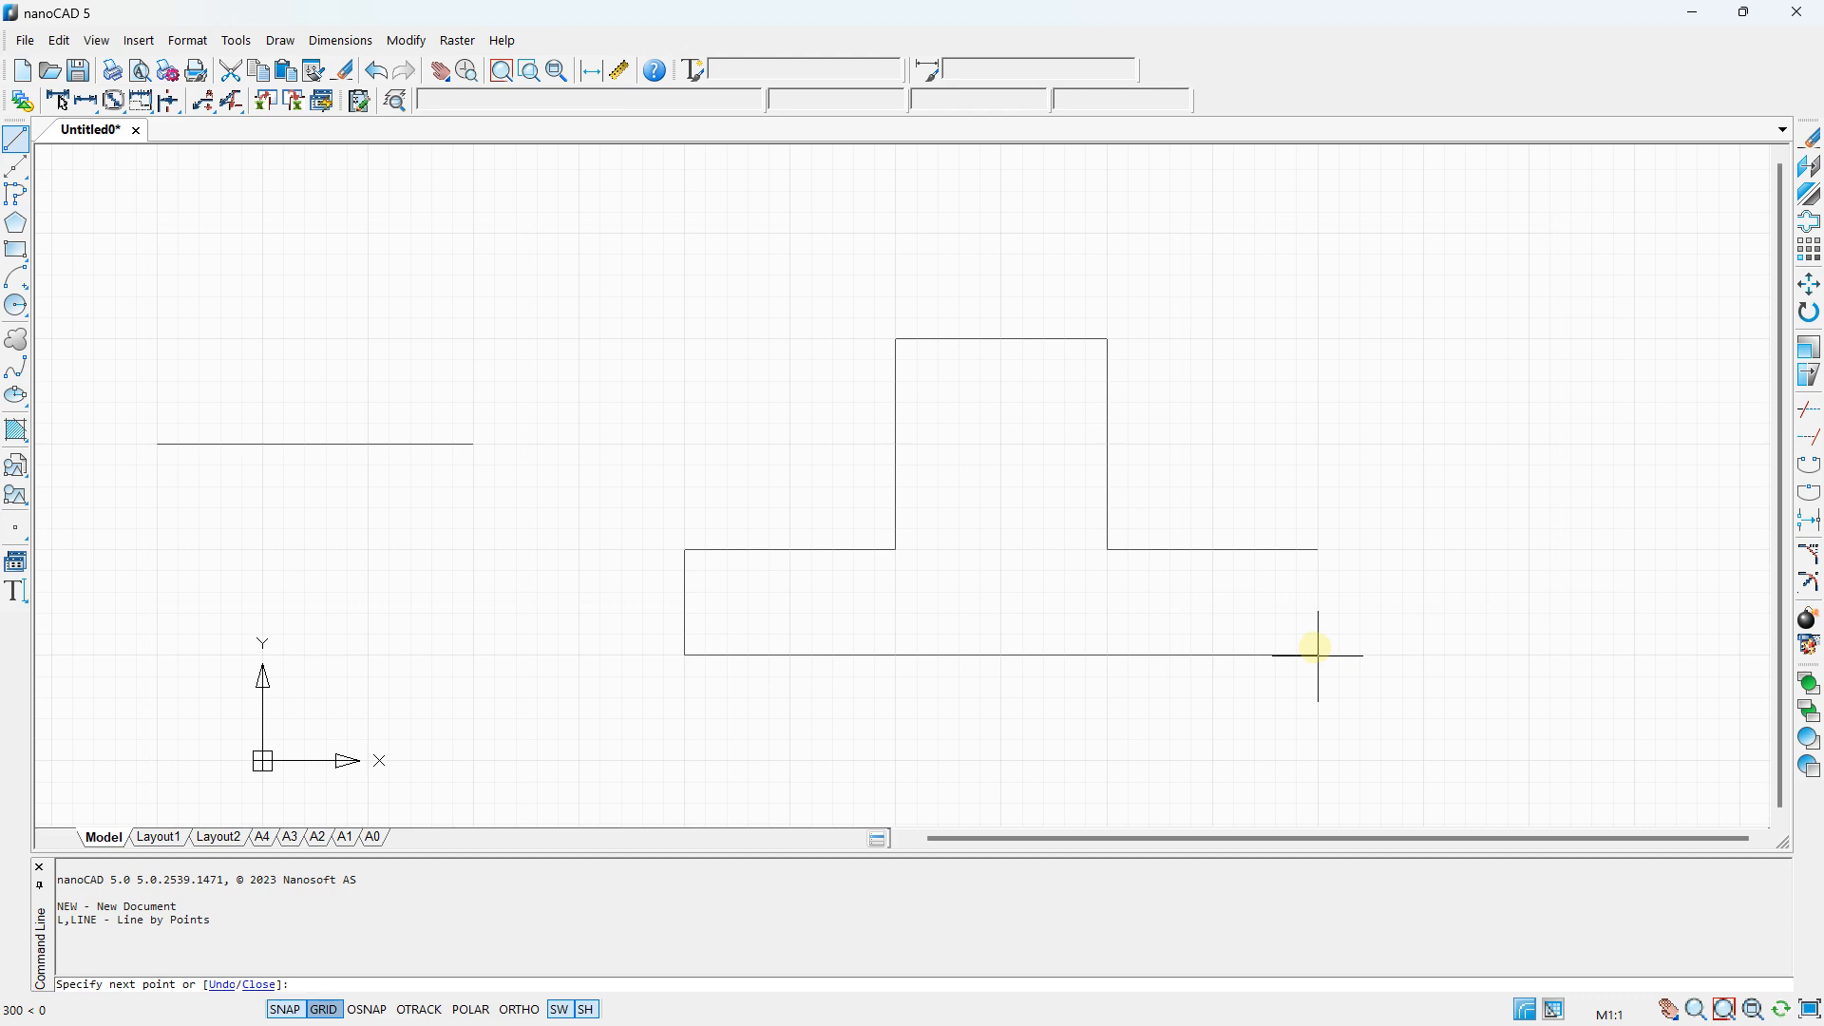
pyautogui.click(1319, 550)
pyautogui.press('Return')
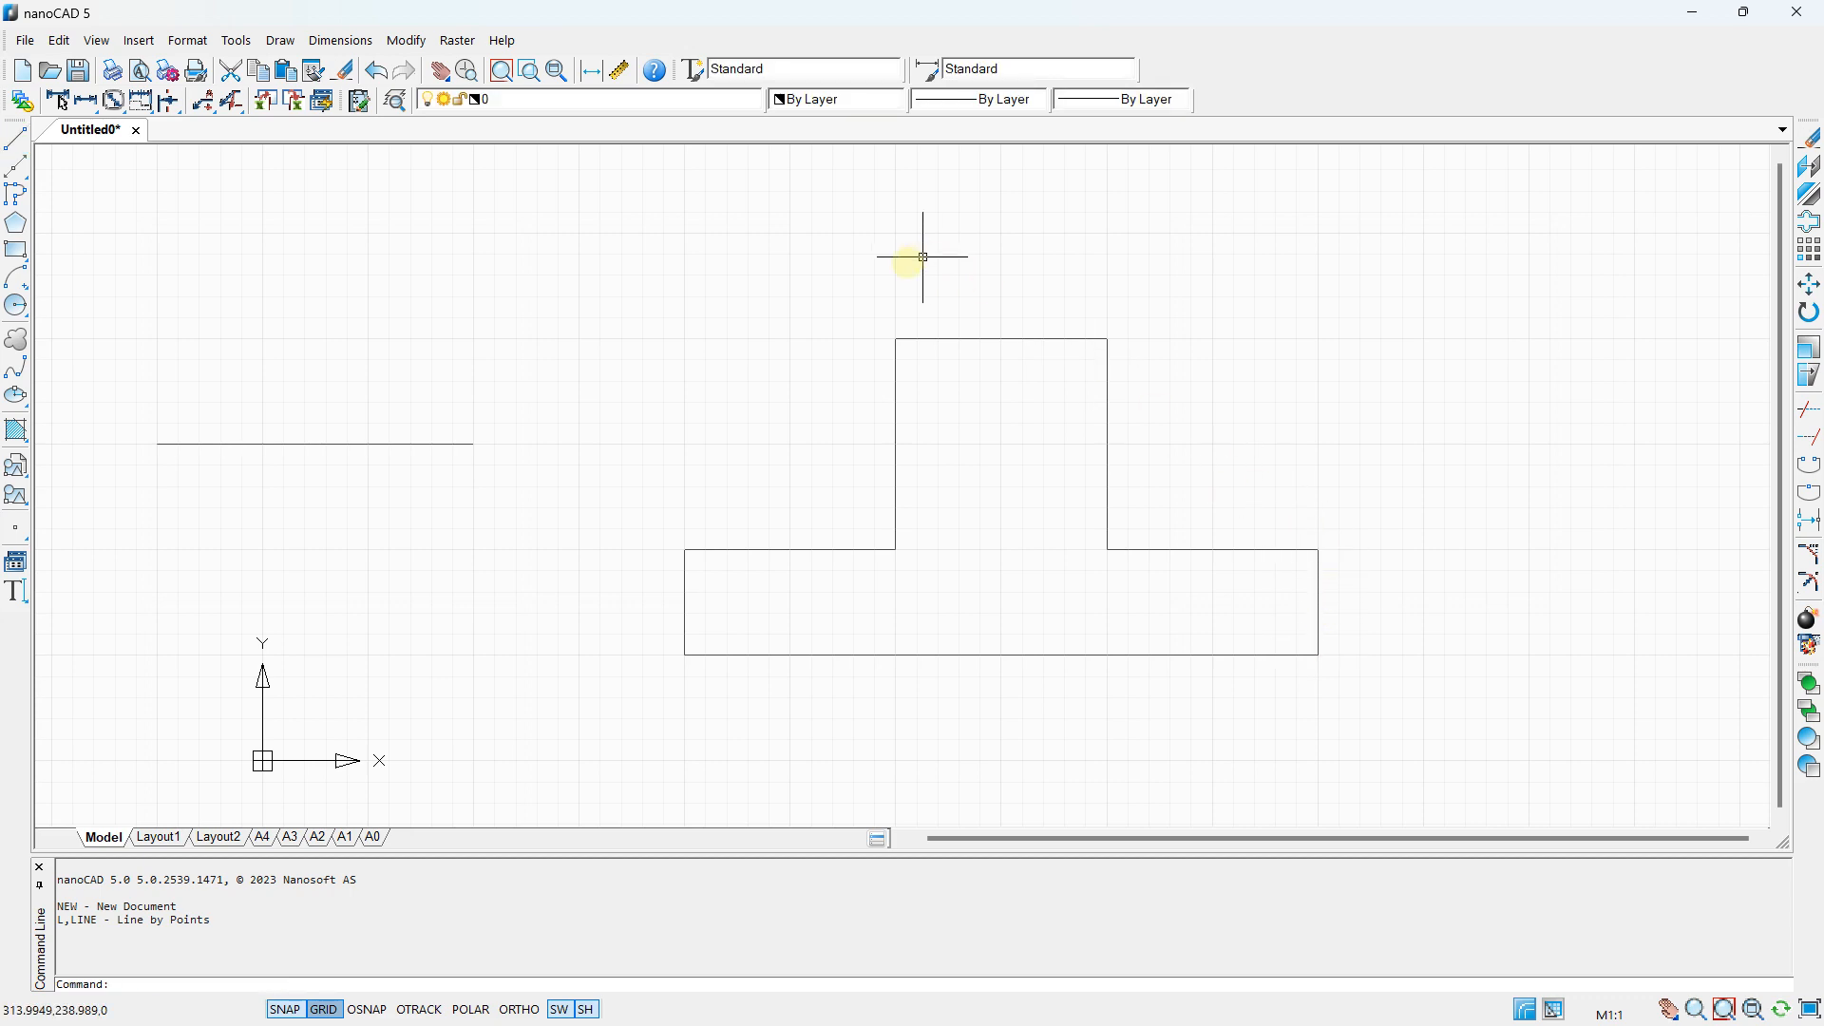
# - Move the separate horizontal line slightly up and to the right of its original position
pyautogui.moveTo(365, 413); pyautogui.dragTo(477, 350, button='middle')
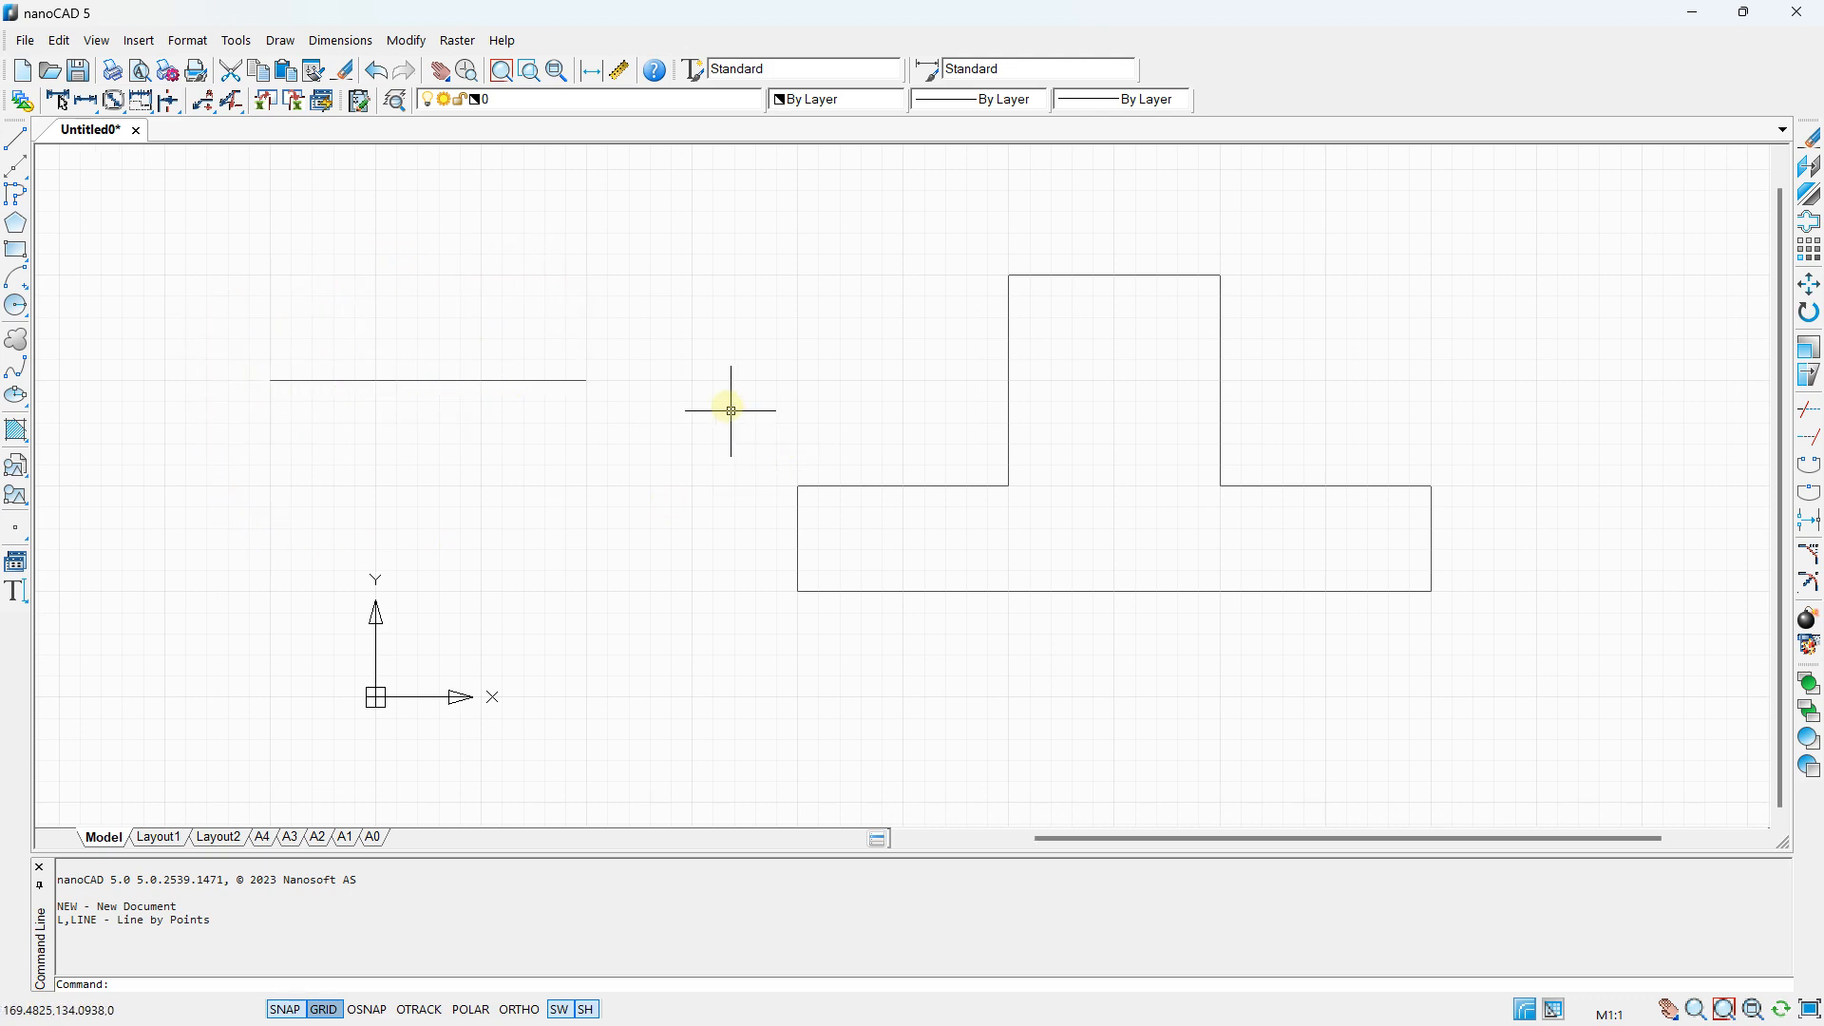
pyautogui.click(440, 376)
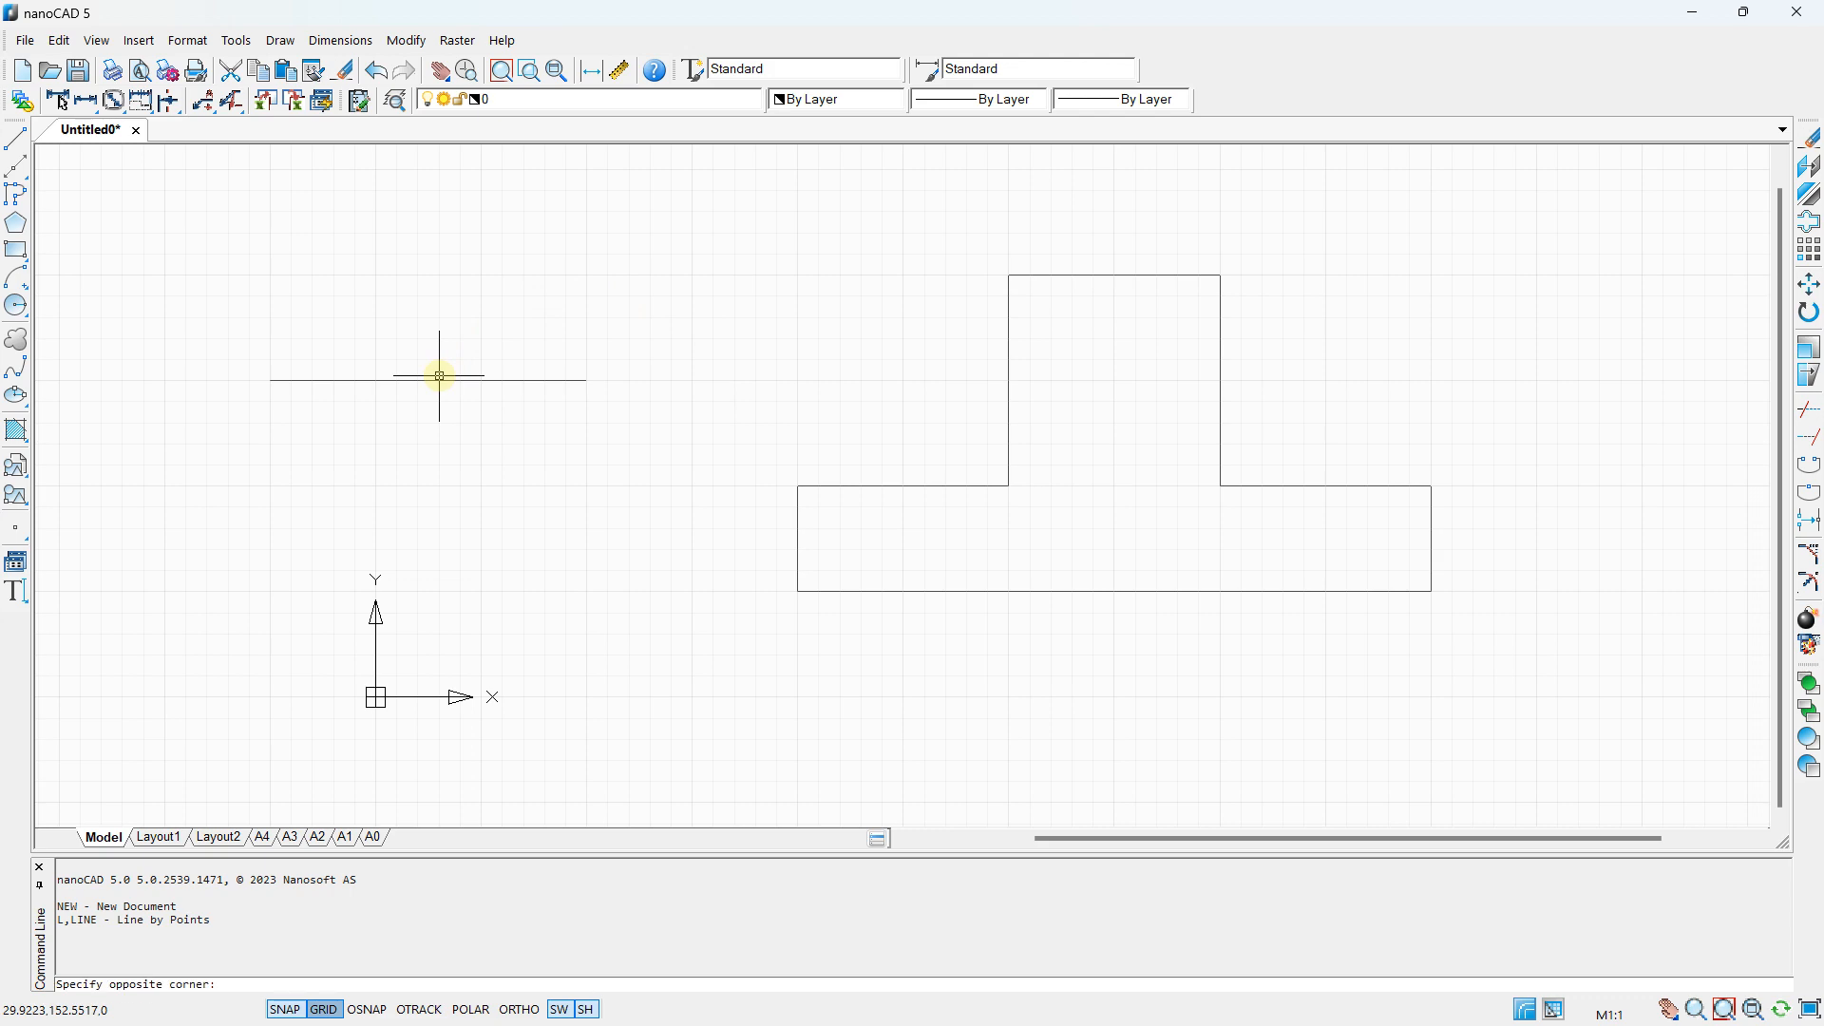
pyautogui.click(437, 380)
pyautogui.press('Escape')
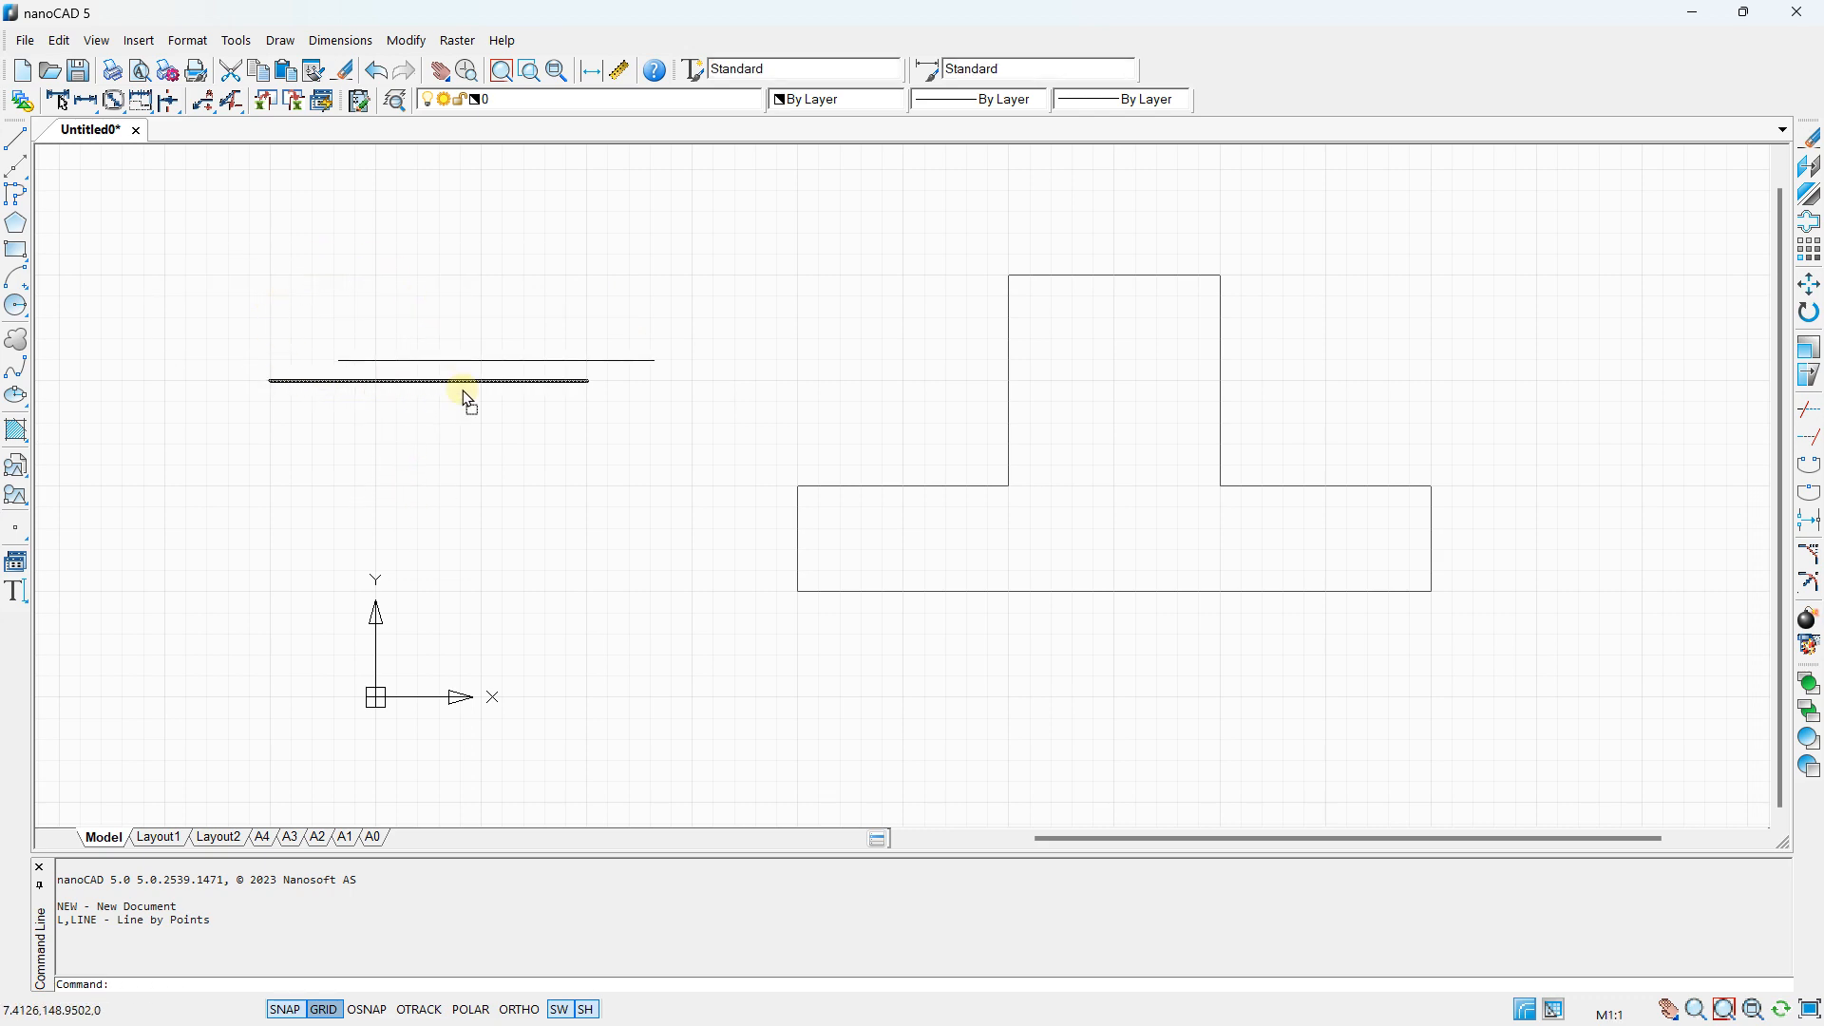
pyautogui.moveTo(395, 323); pyautogui.dragTo(415, 342)
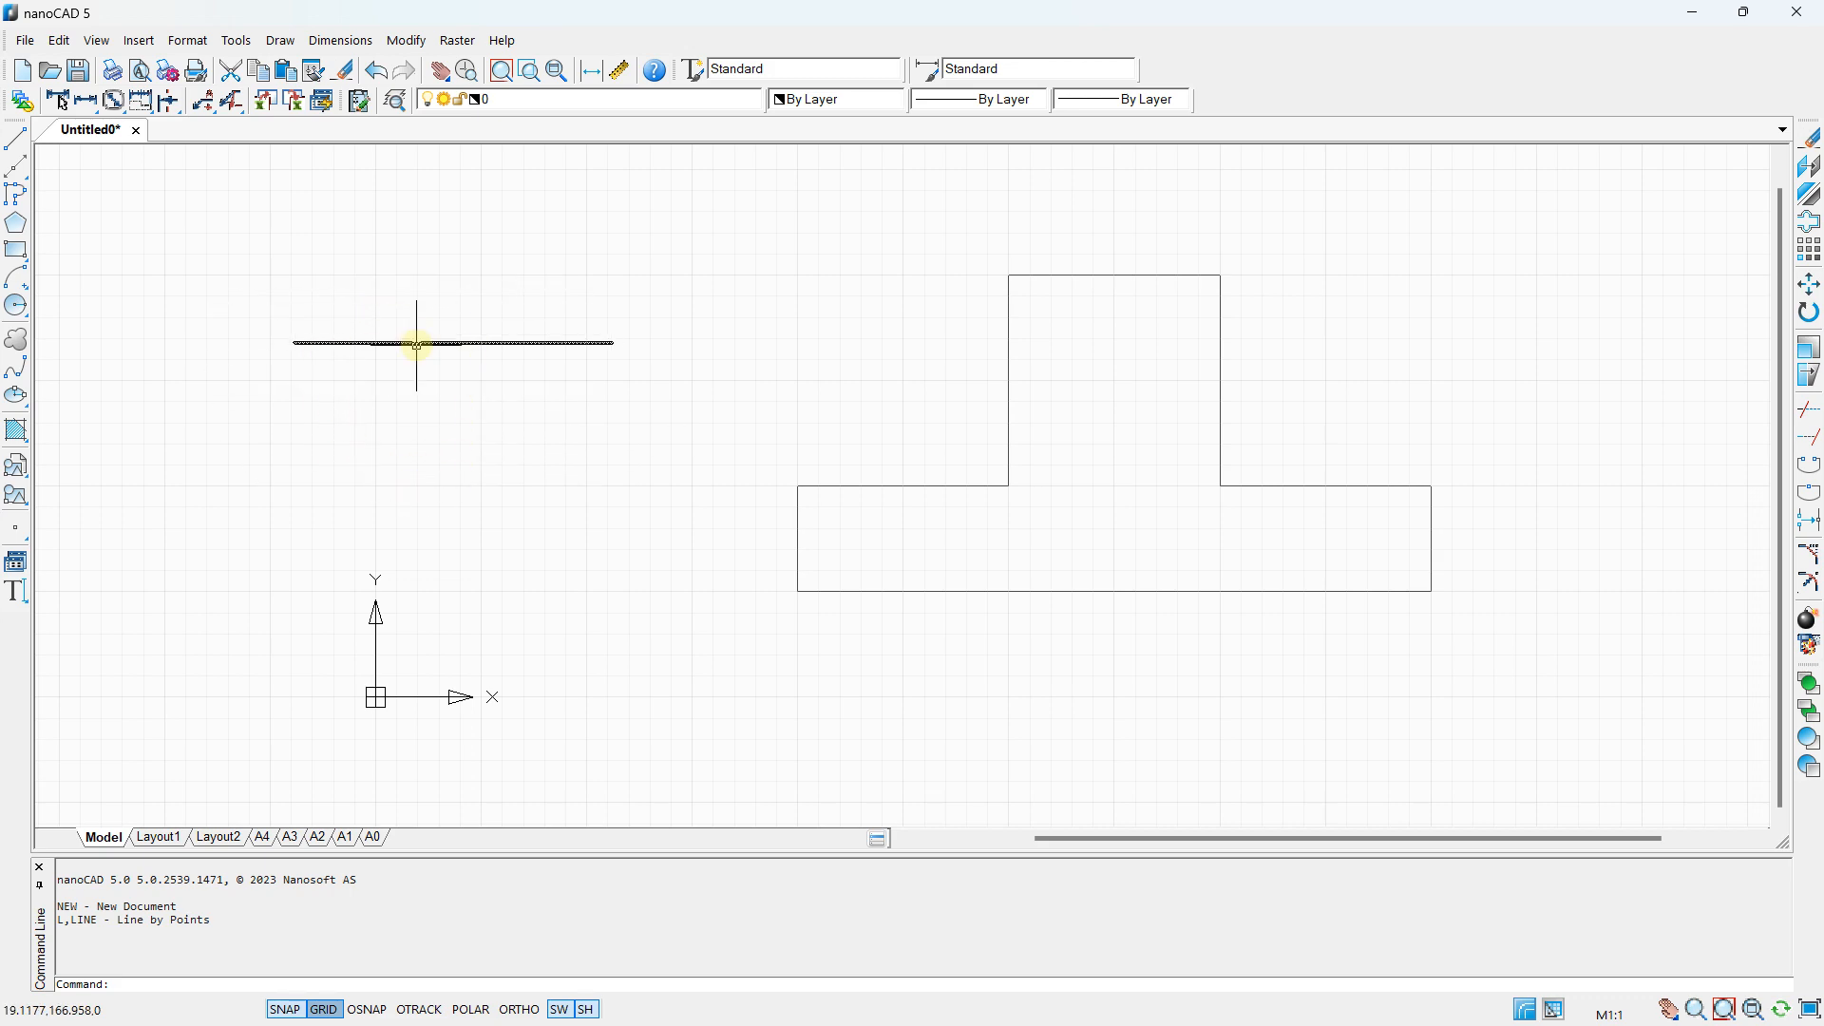
# - Stretch the separate line's left endpoint down and left and its right endpoint upward, making the line slope up to the right
pyautogui.click(331, 343)
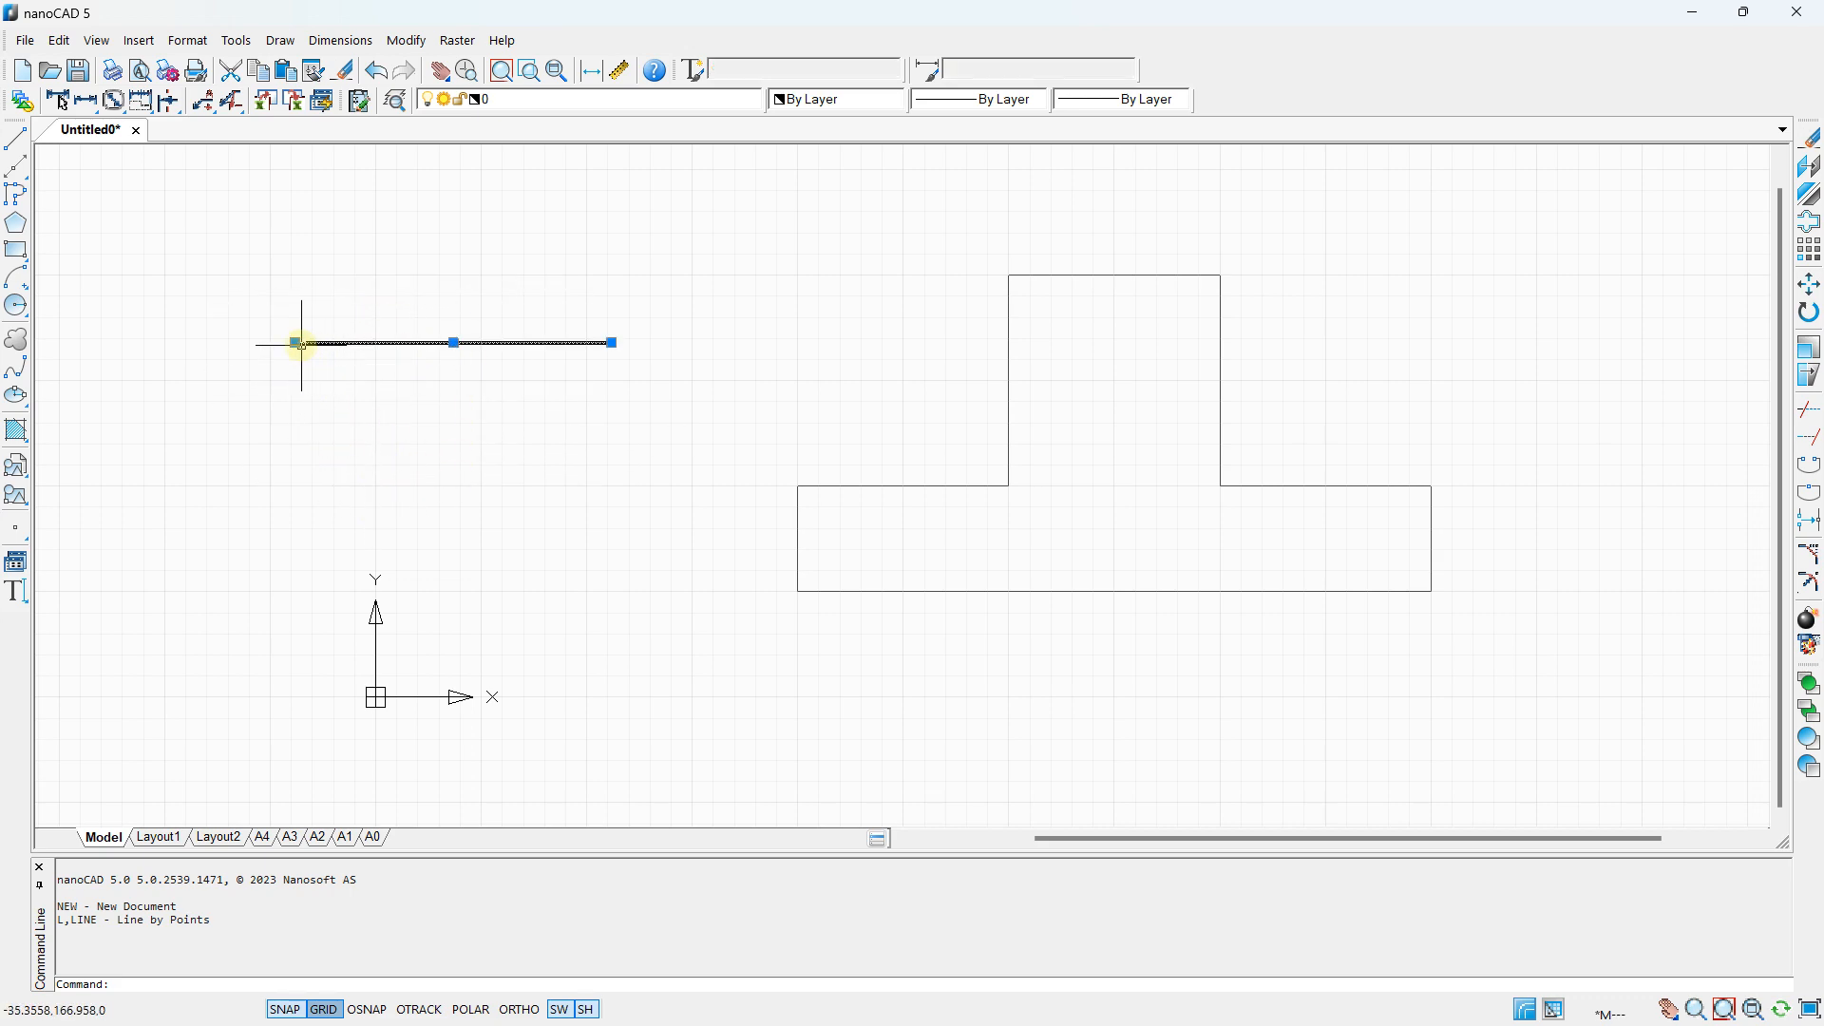
pyautogui.click(296, 342)
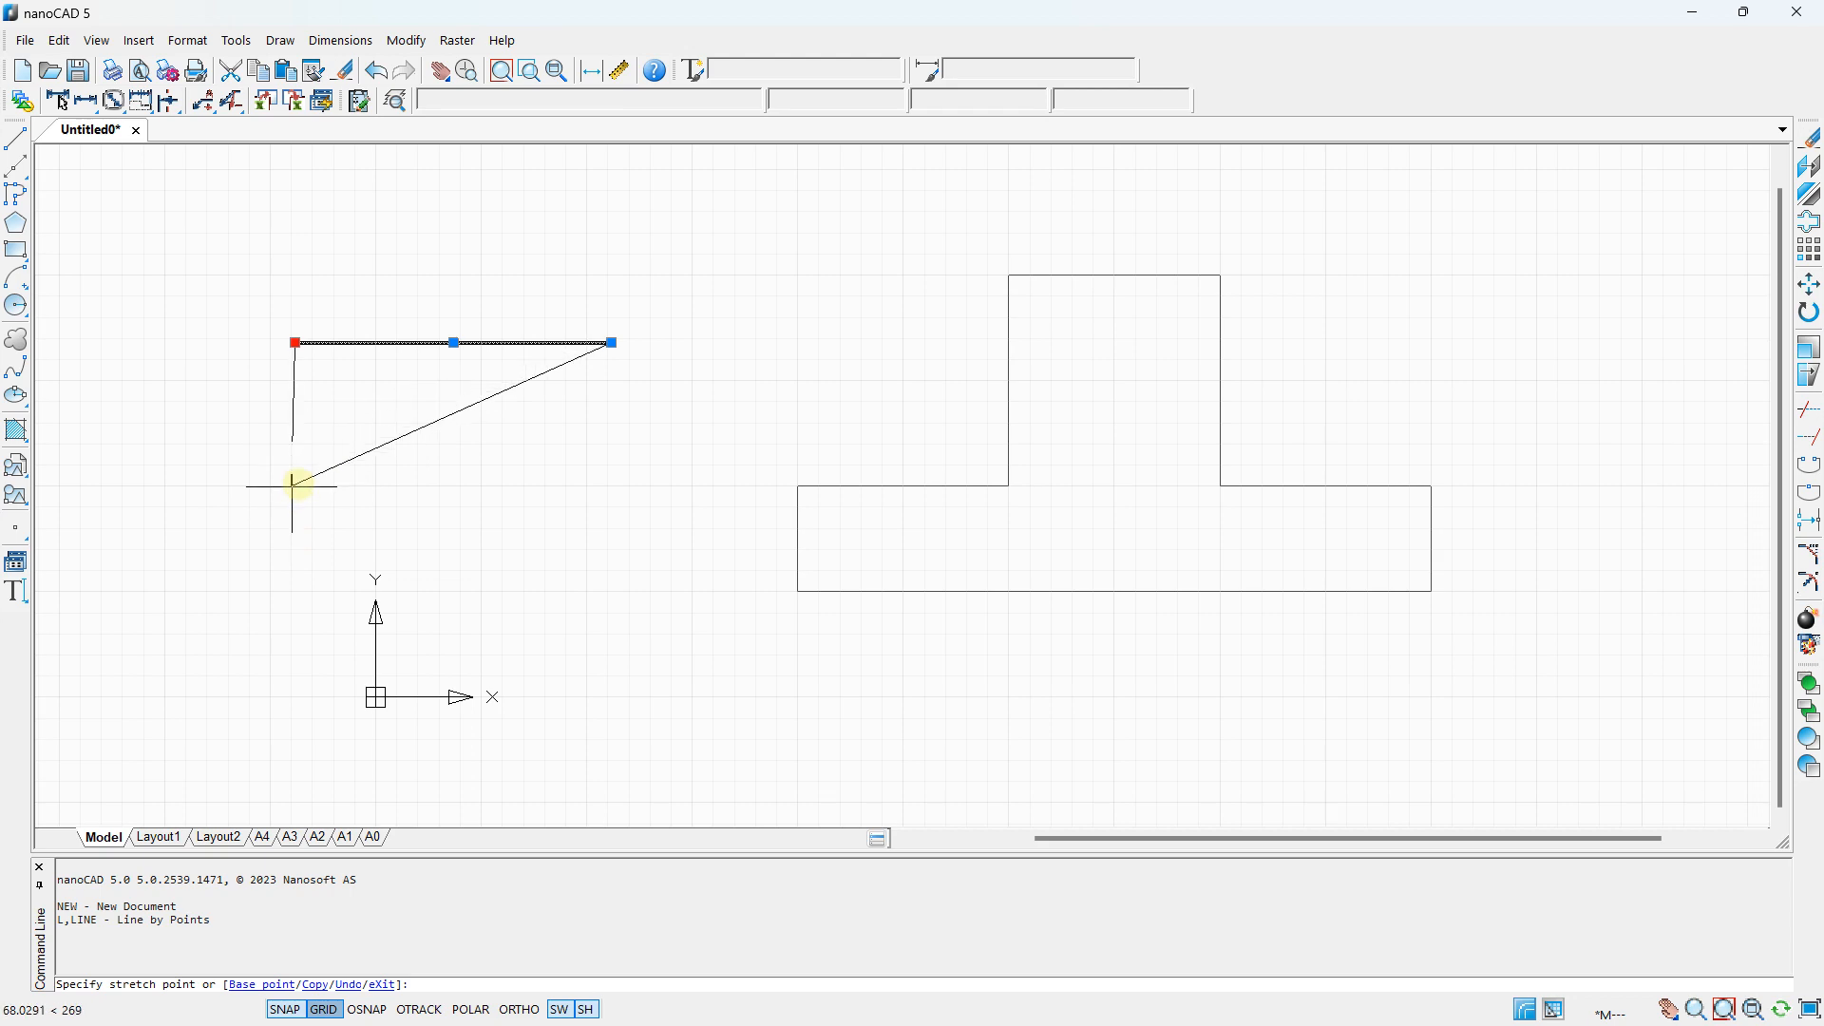
pyautogui.click(249, 465)
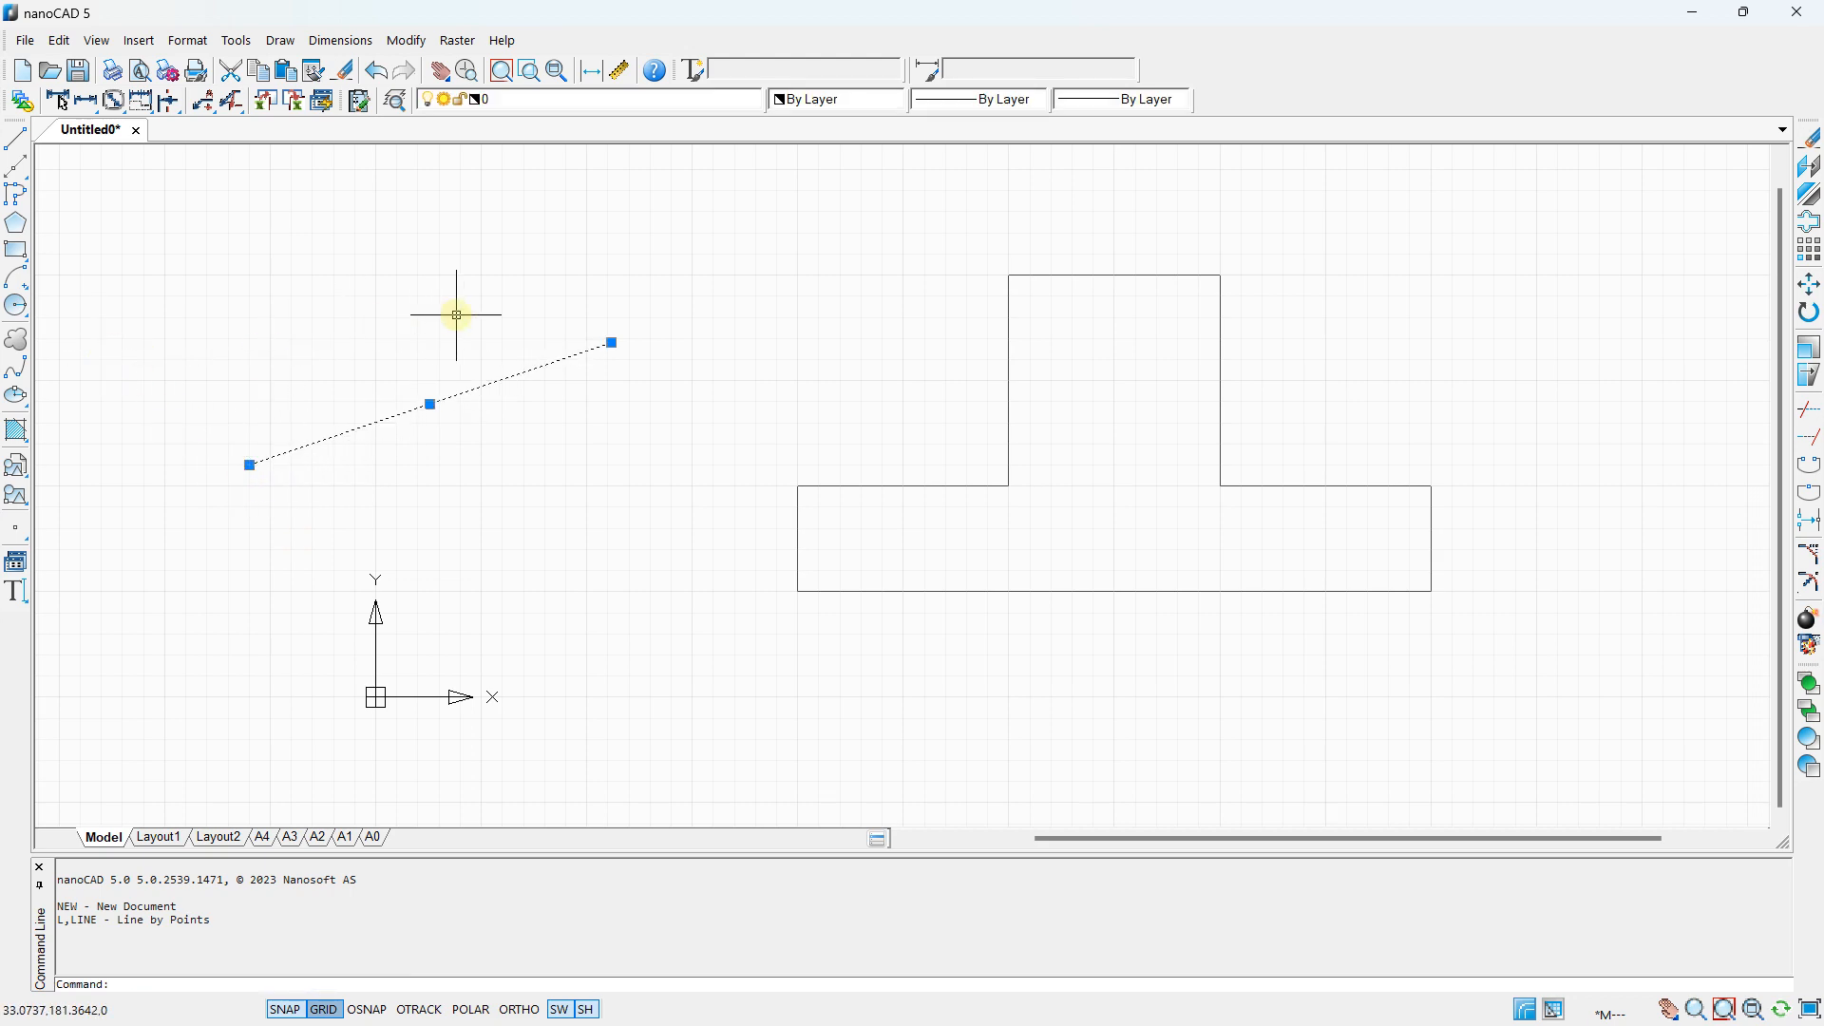
pyautogui.click(612, 342)
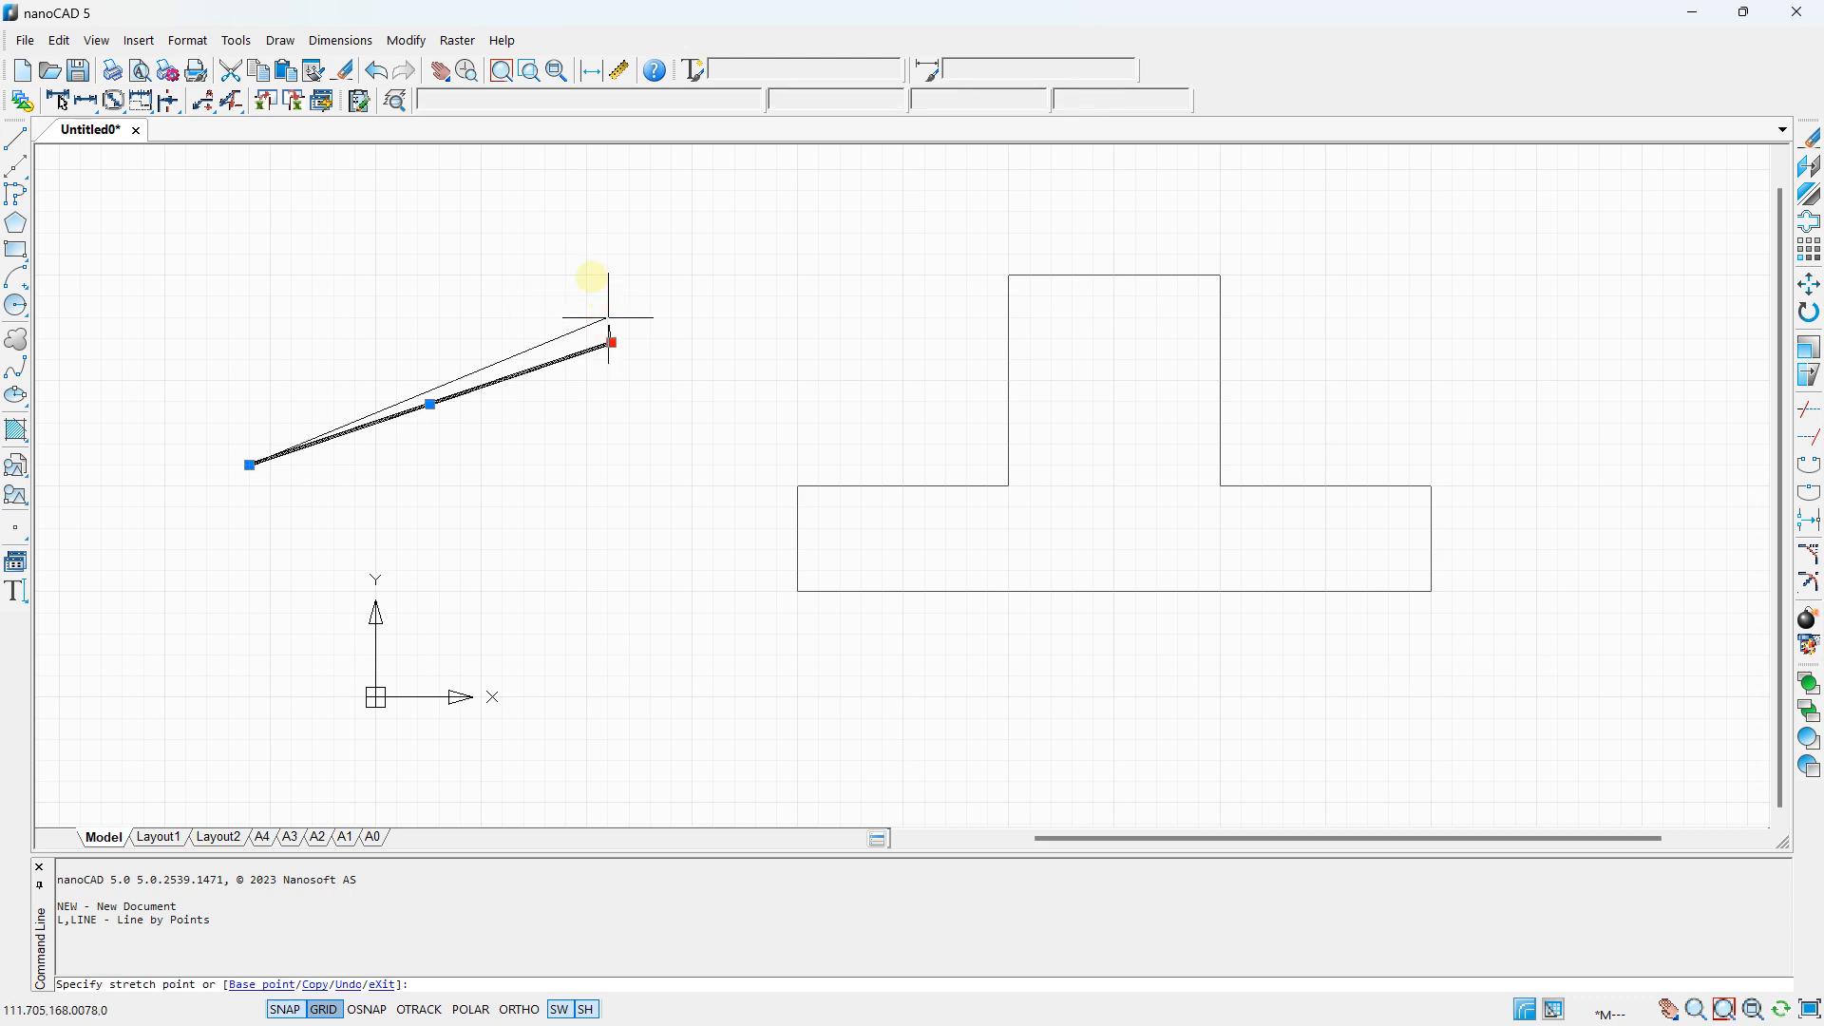
pyautogui.click(587, 275)
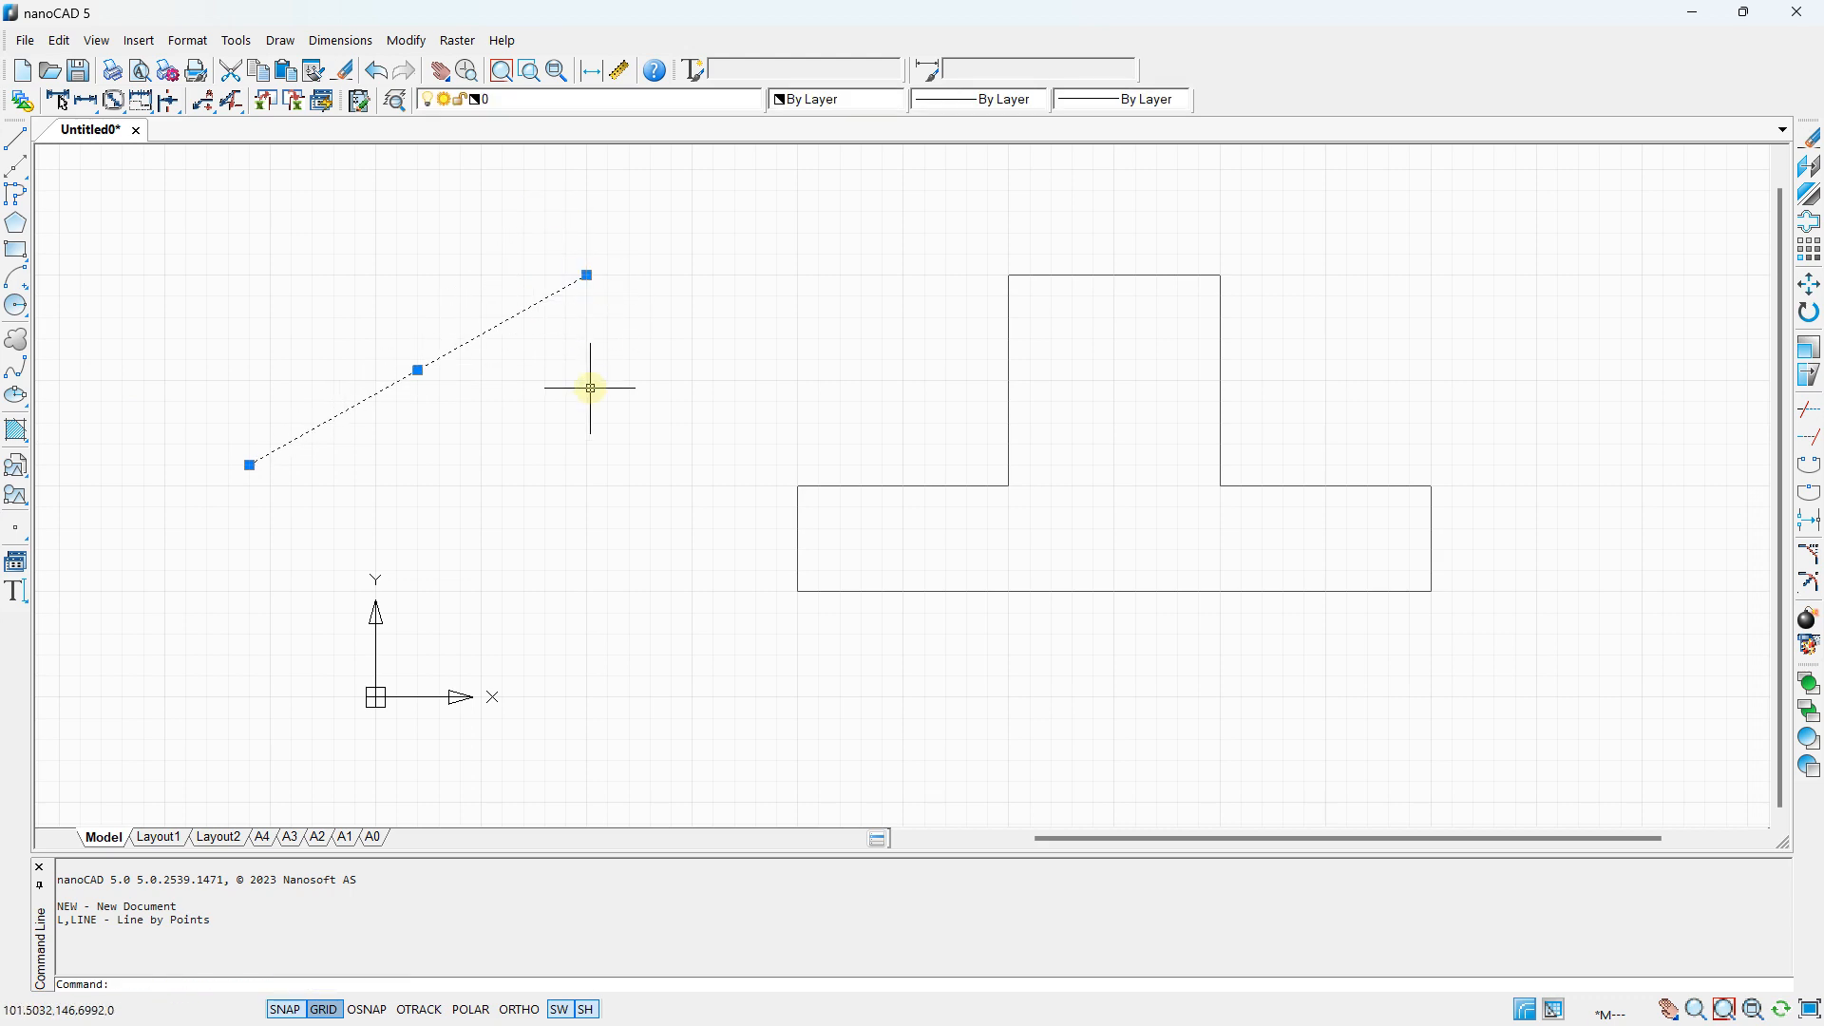
pyautogui.press('Escape')
# - Stretch the two edges meeting at the T-shape's left inner corner to a shared point about 36 units up and to the left
pyautogui.click(1011, 388)
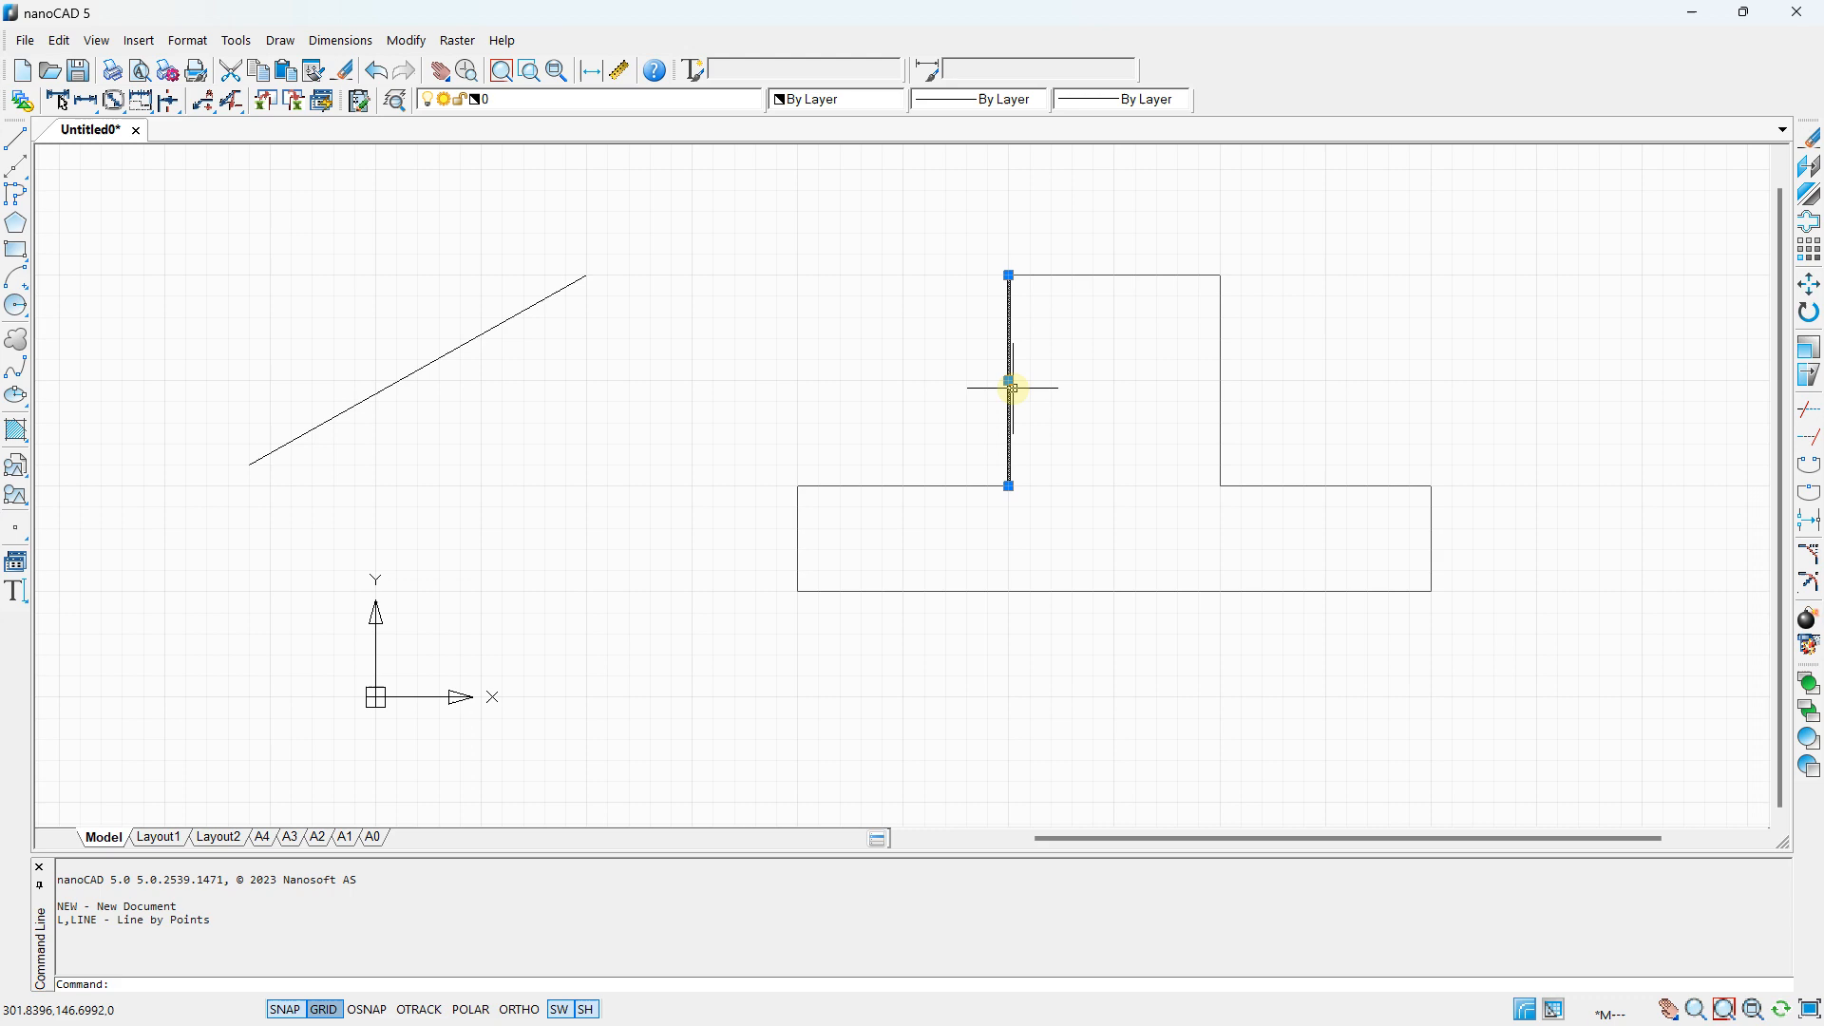
pyautogui.click(1008, 486)
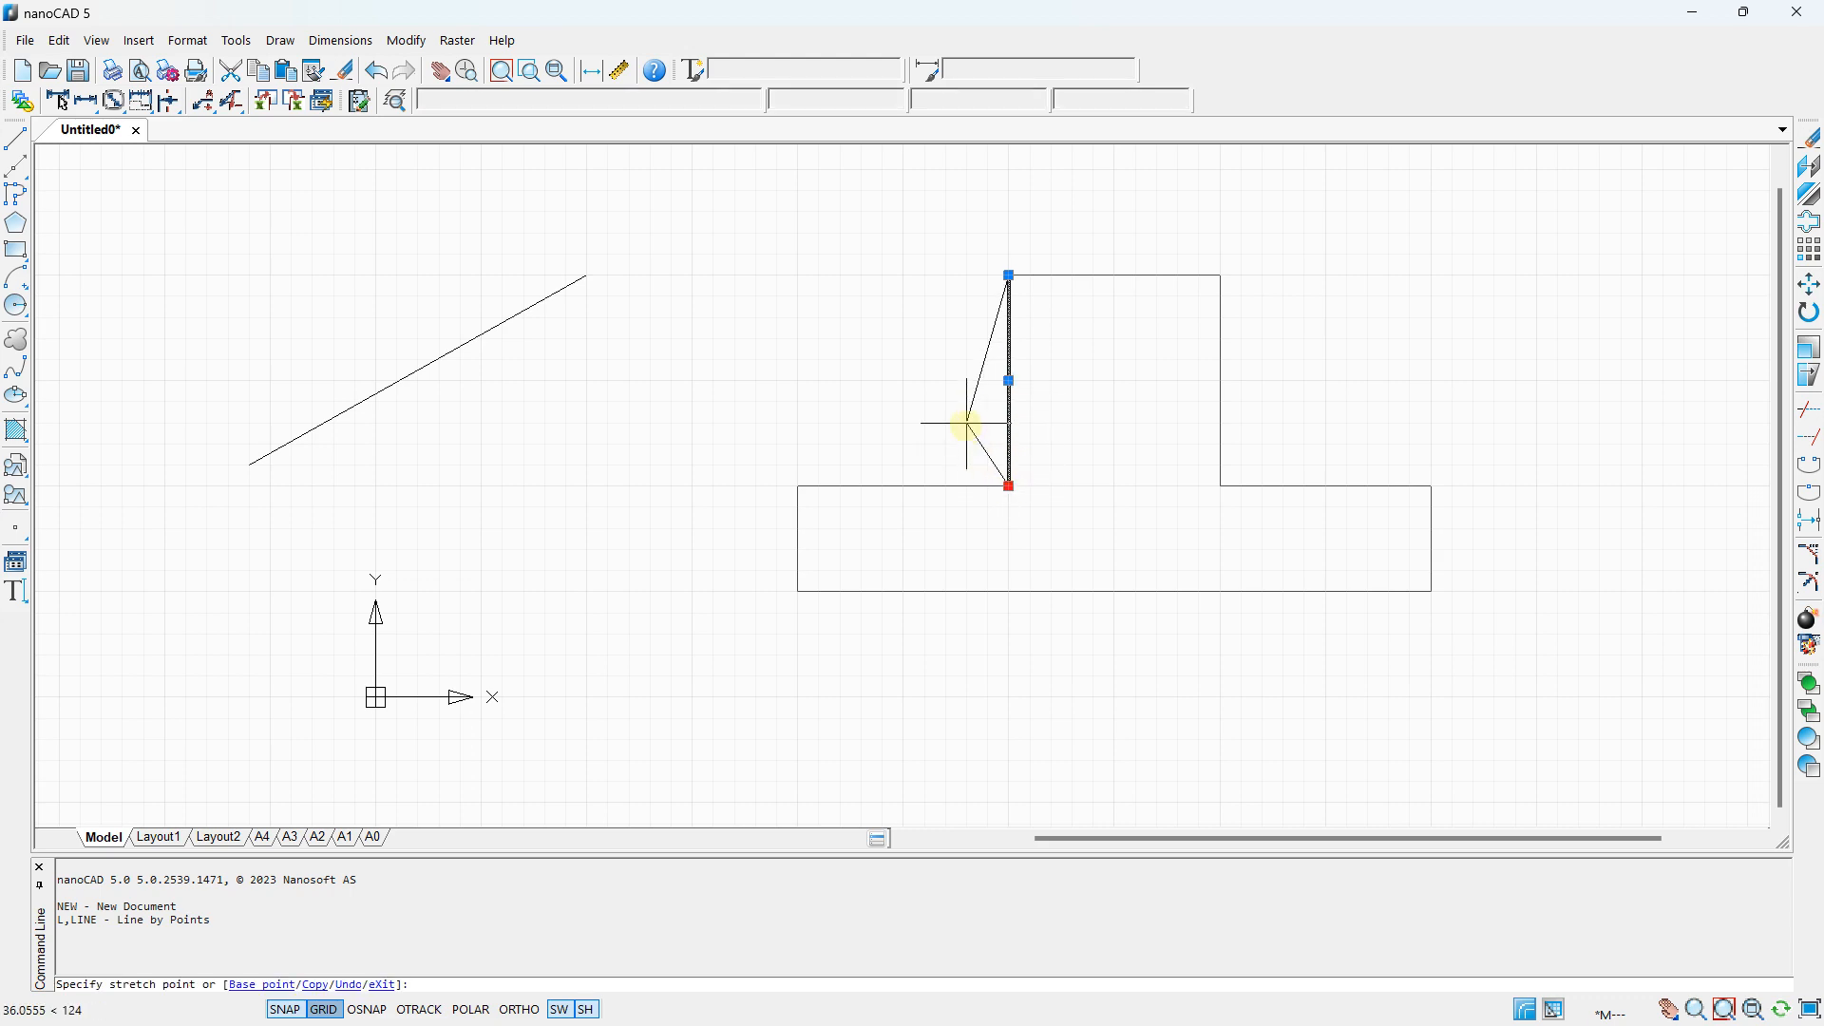
pyautogui.click(966, 424)
pyautogui.click(1004, 485)
pyautogui.click(1009, 486)
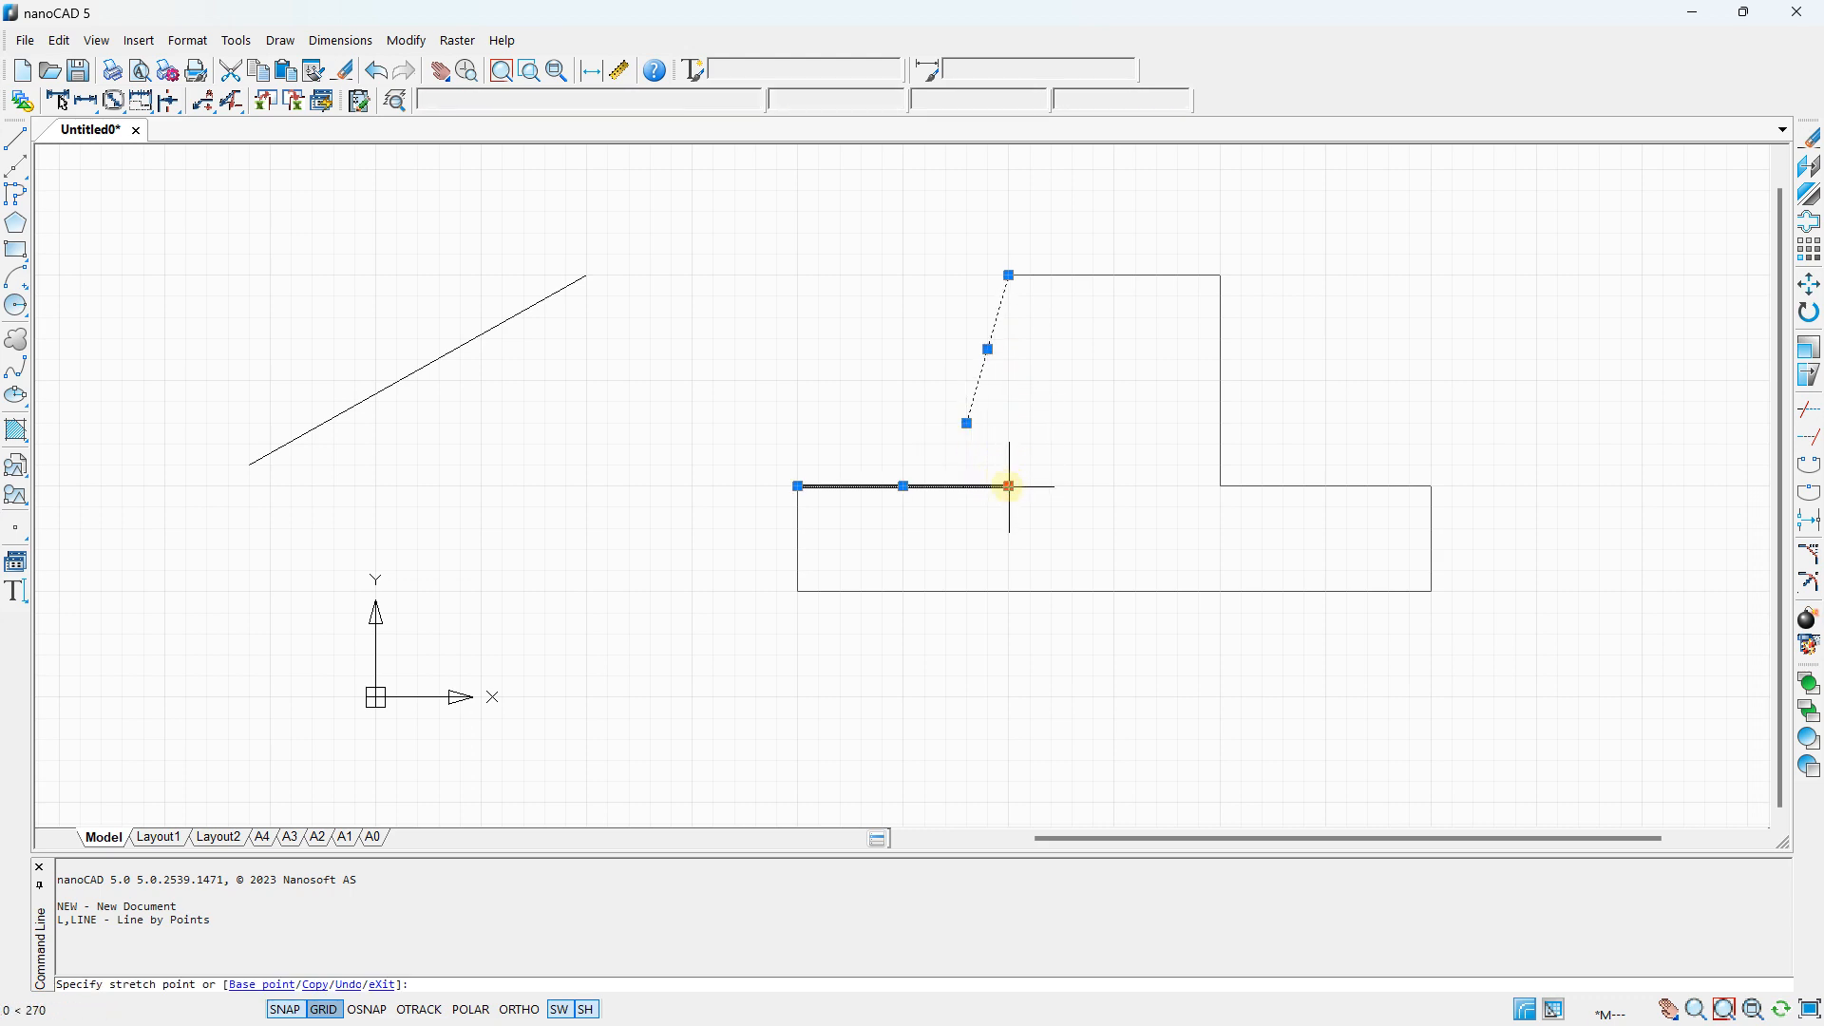
pyautogui.click(967, 423)
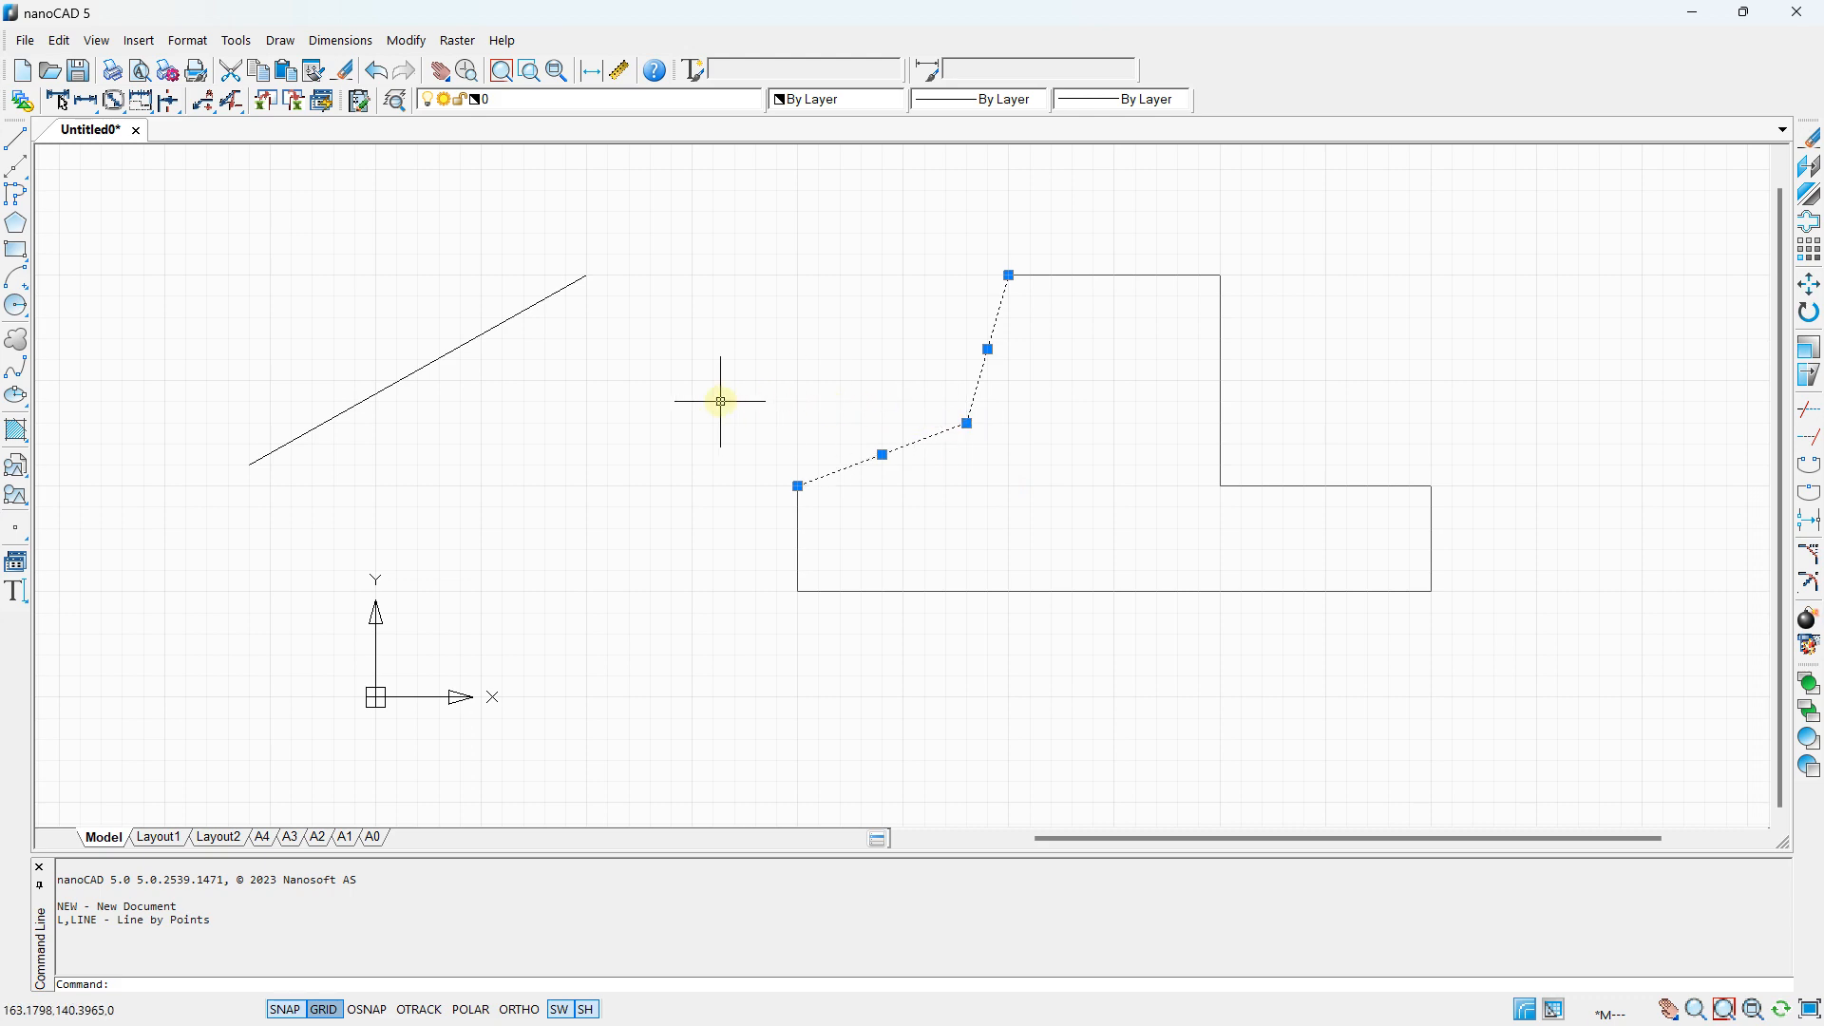
pyautogui.press('Escape')
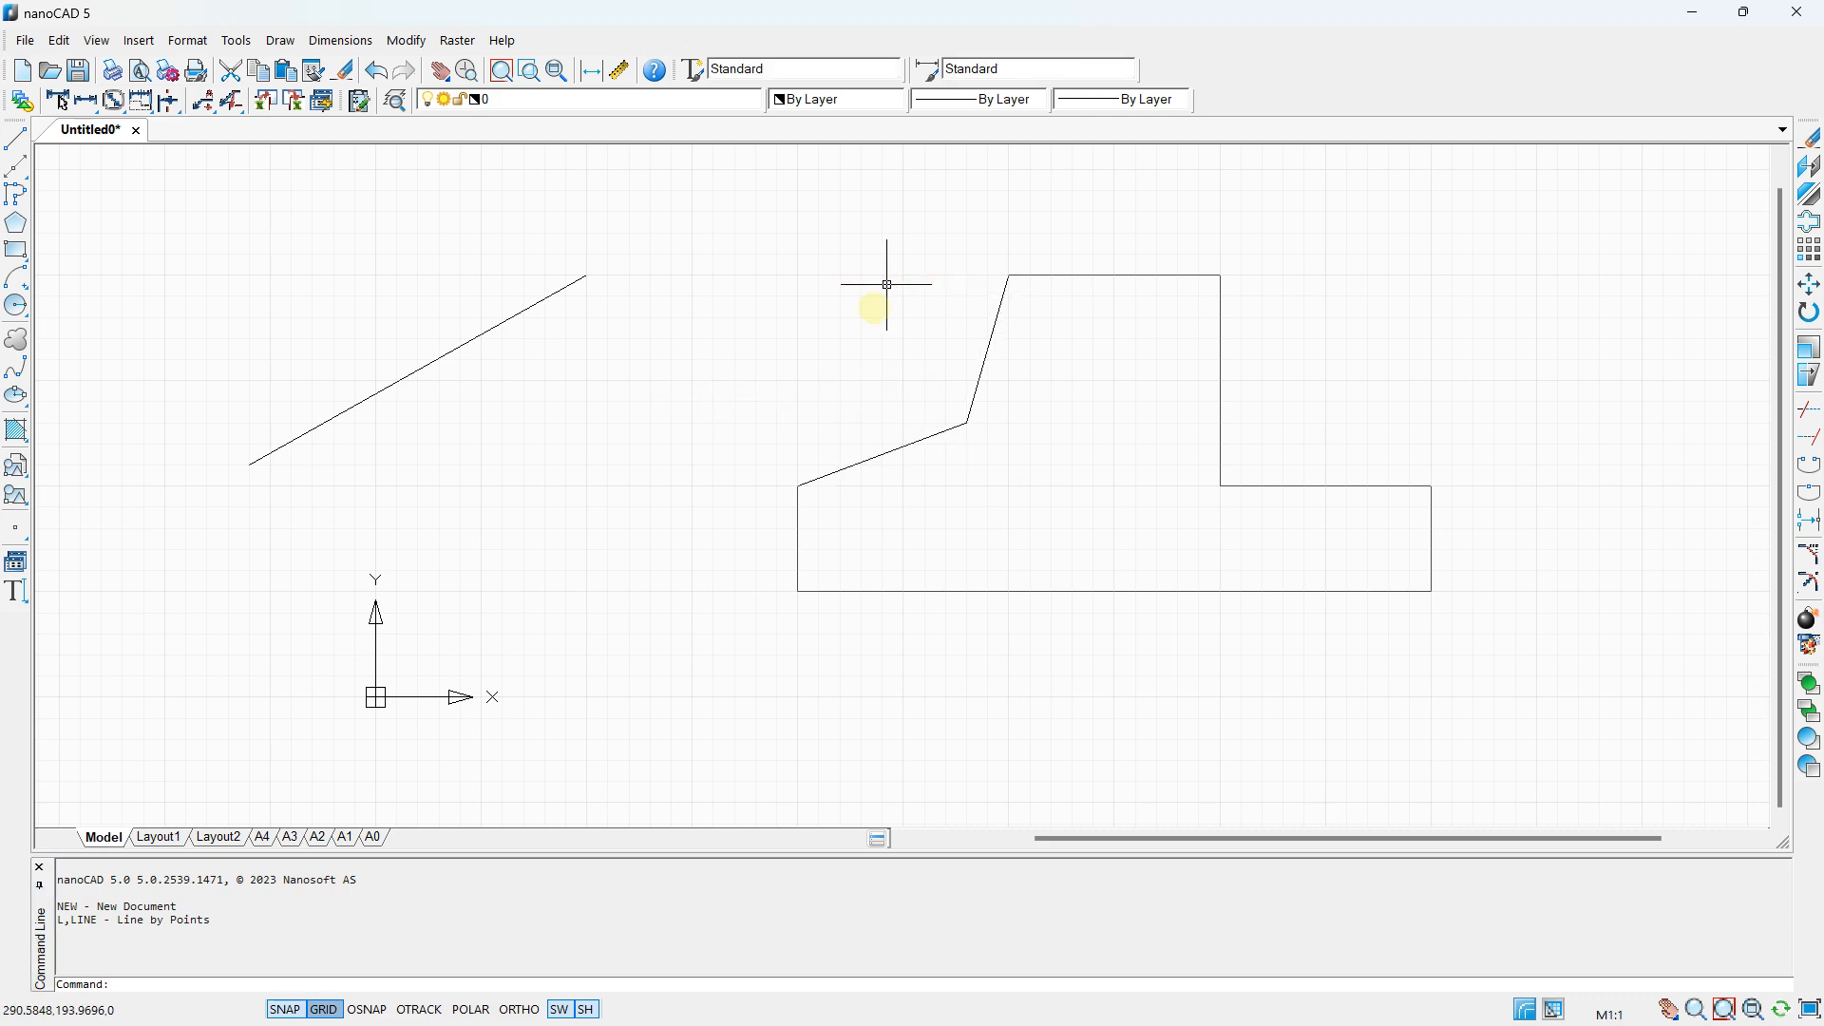
# - Draw three chained lines starting at the origin, running 100 units right, 50 units down, and 100 units right
pyautogui.scroll(-1, 884, 371)
pyautogui.scroll(-1, 884, 370)
pyautogui.scroll(1, 884, 370)
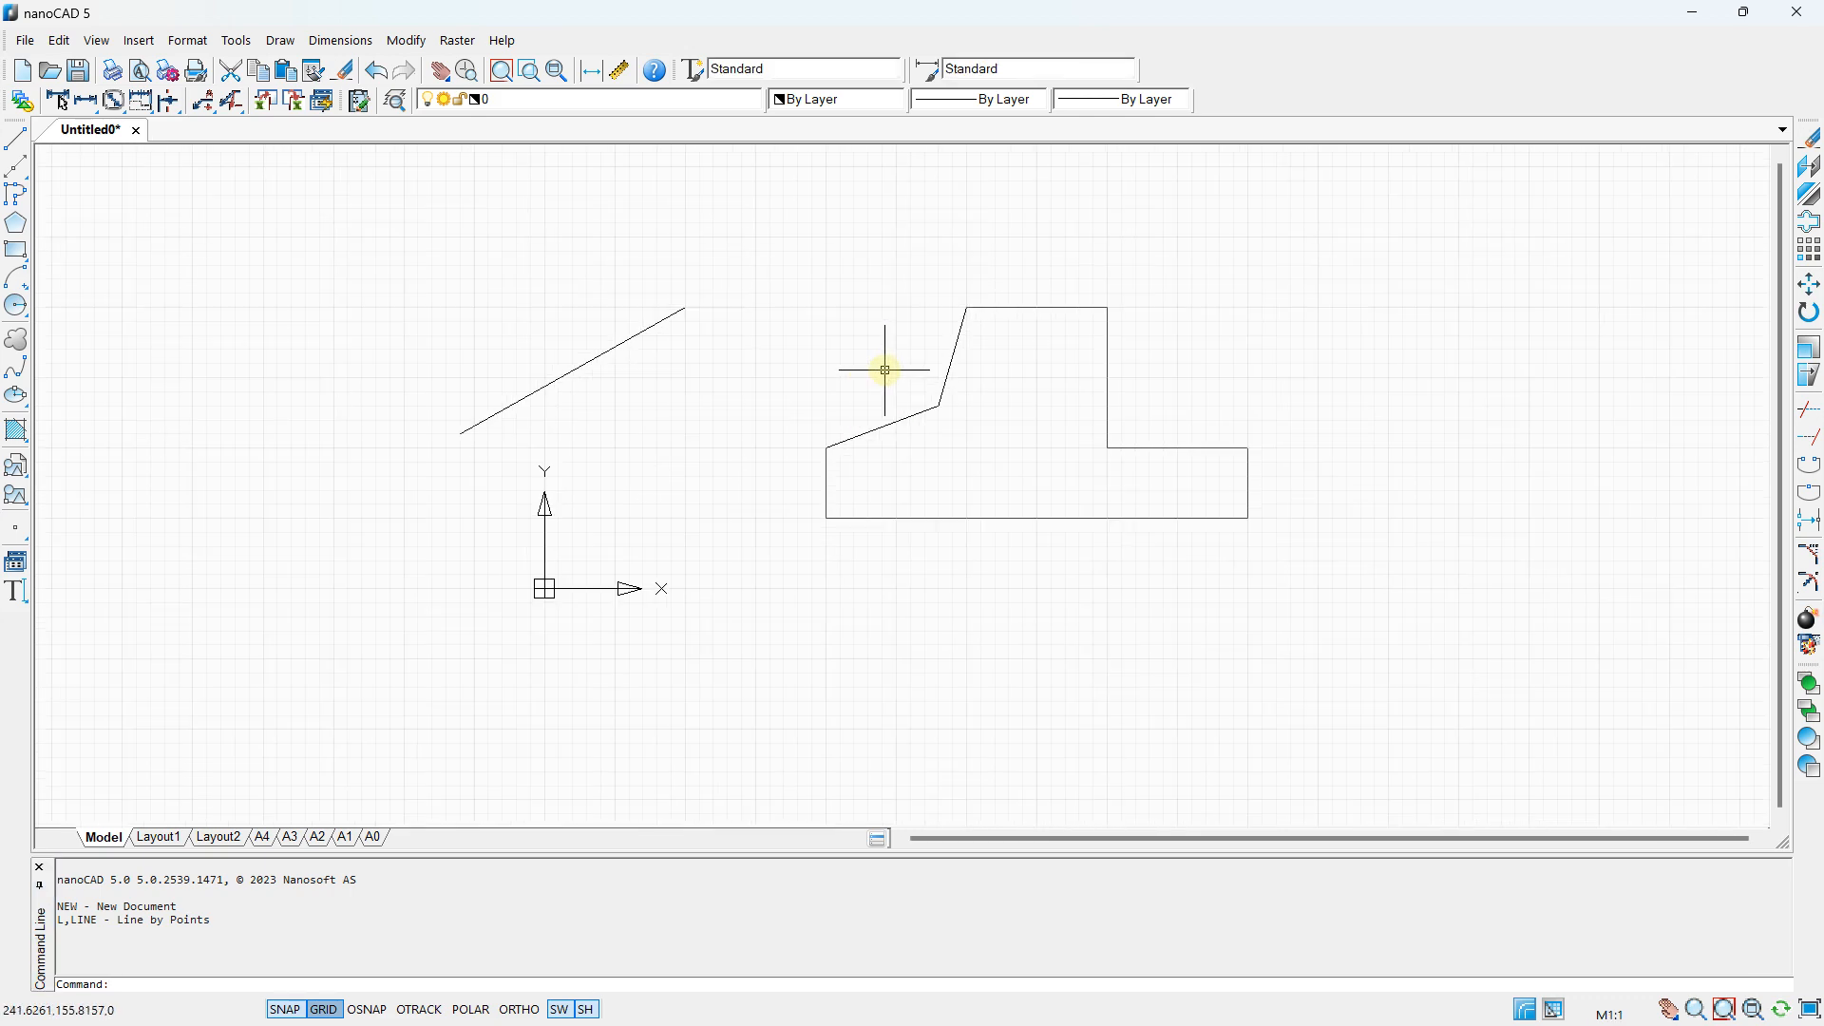
pyautogui.click(15, 138)
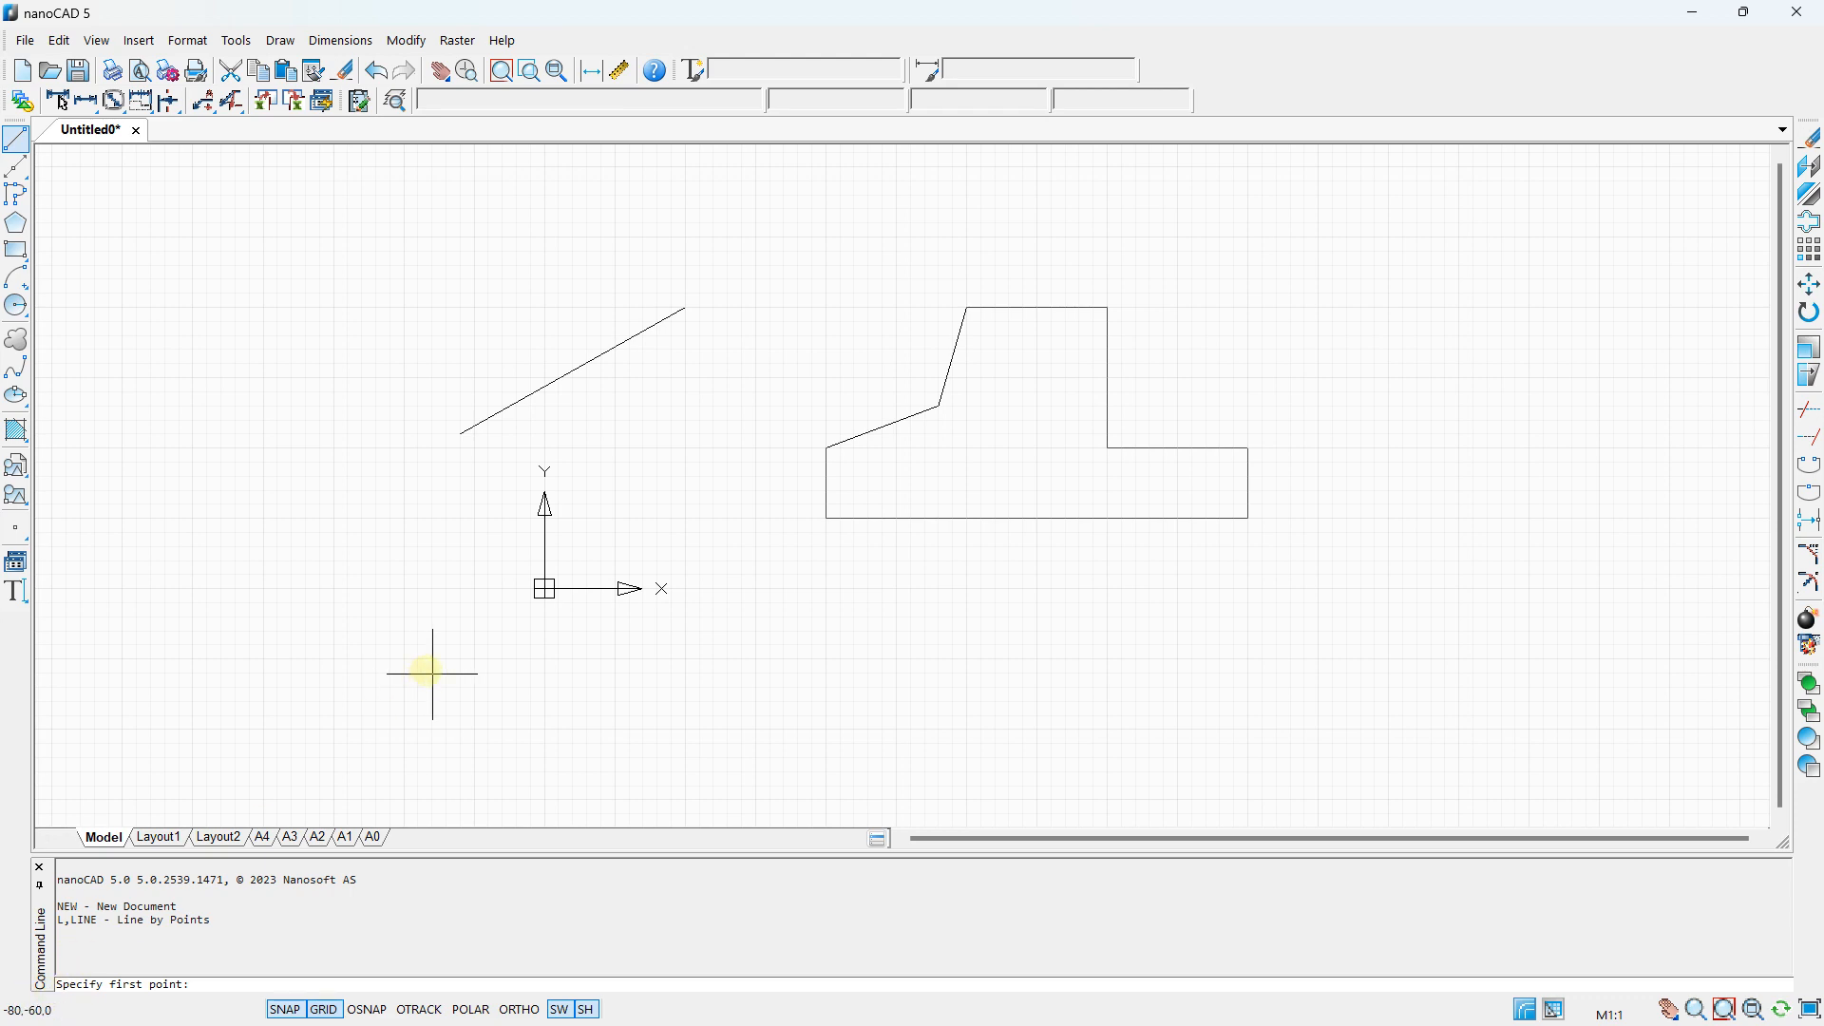
pyautogui.scroll(4, 517, 602)
pyautogui.scroll(2, 582, 567)
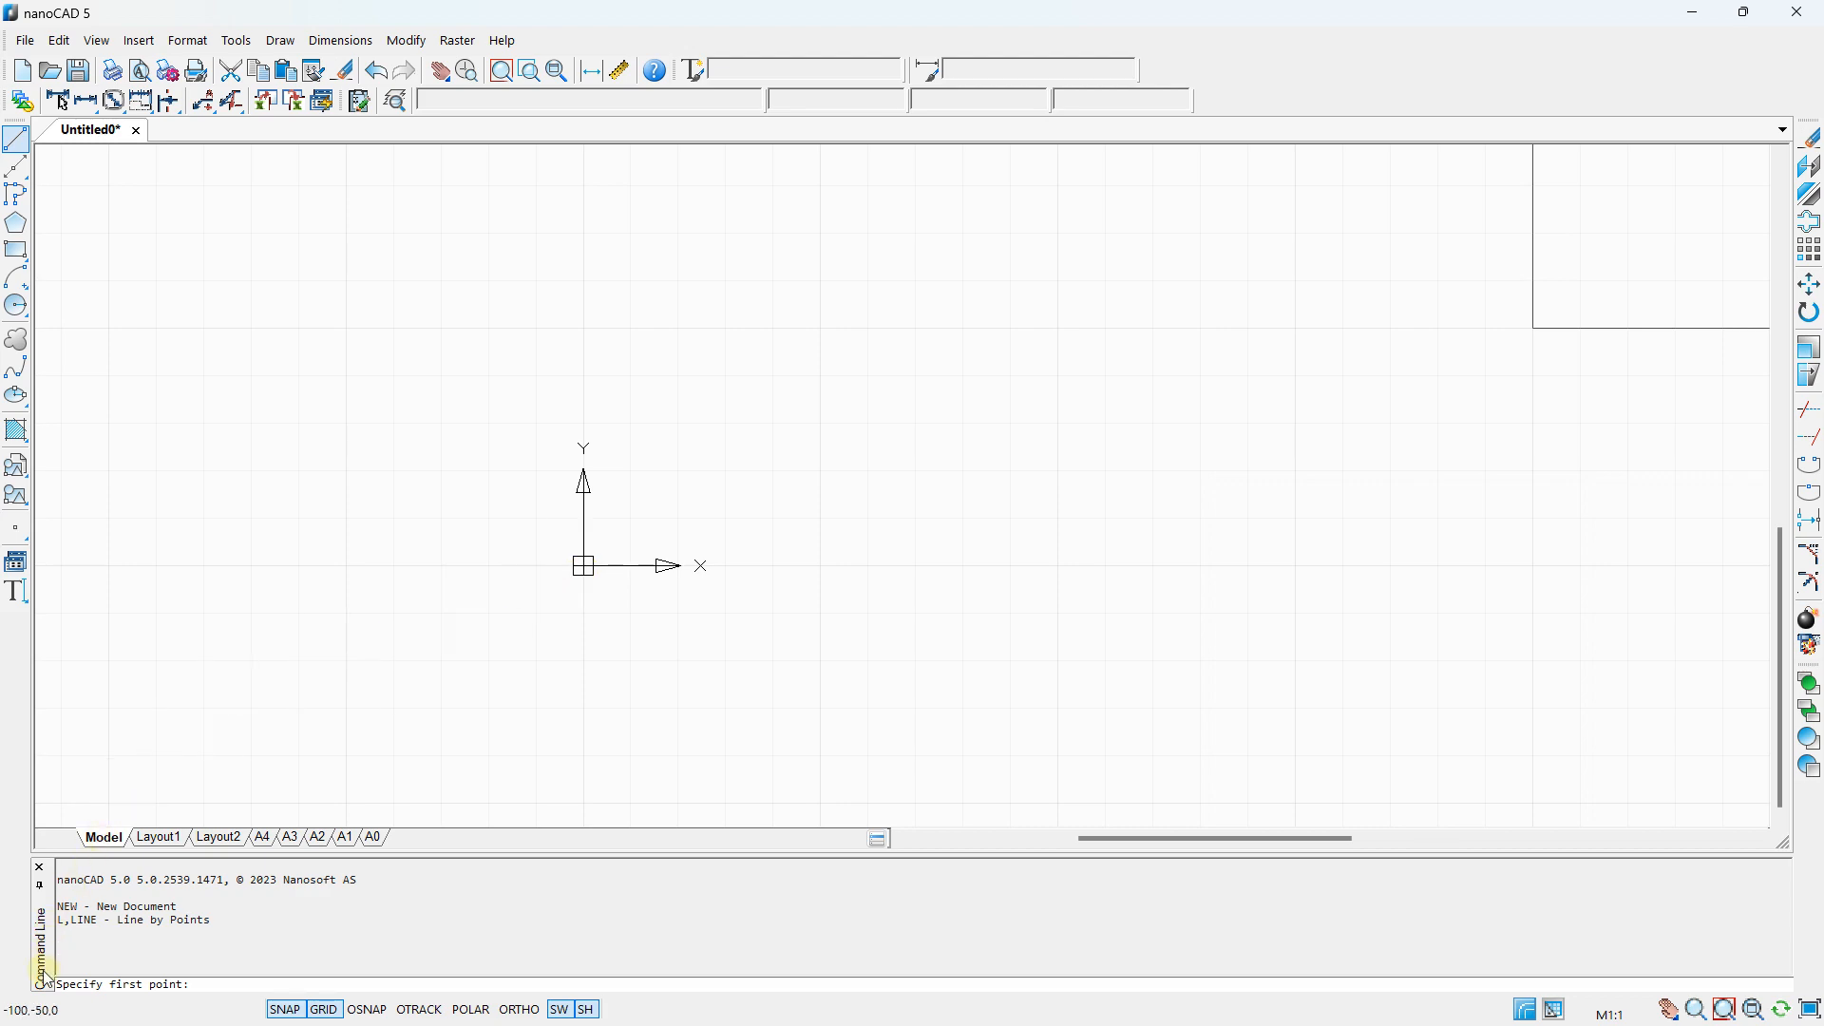
pyautogui.click(584, 566)
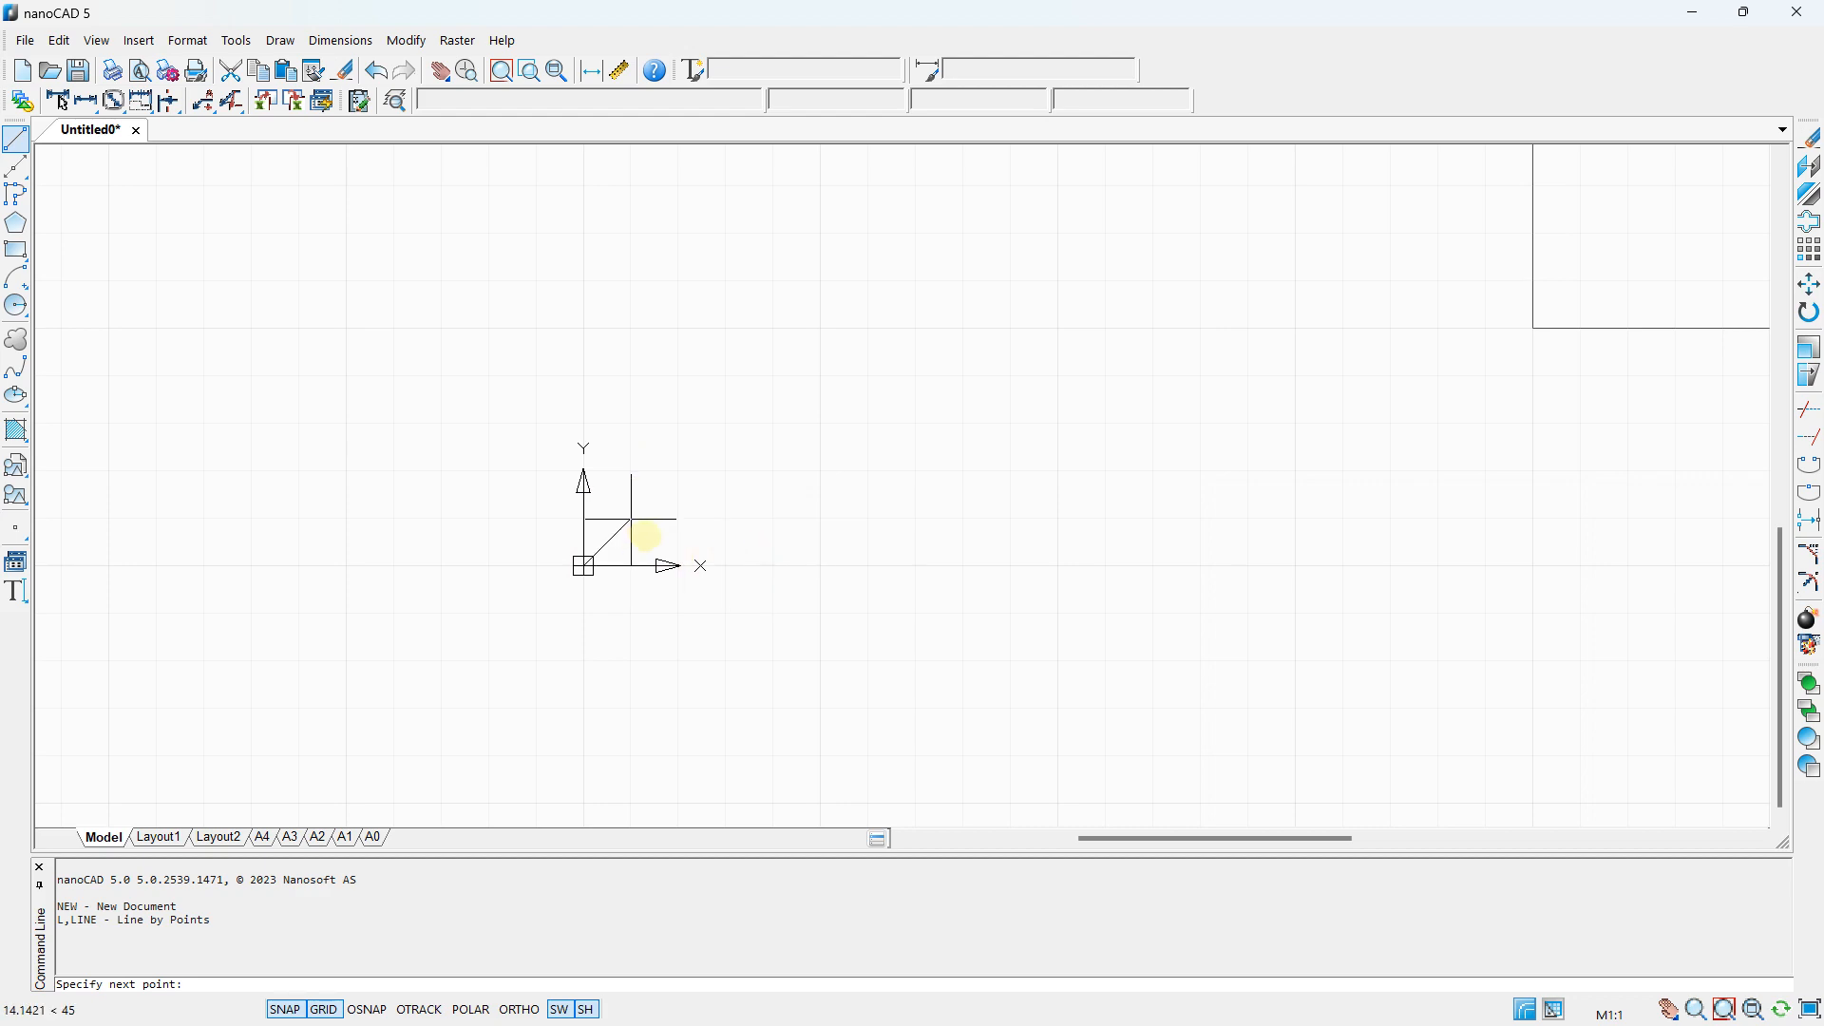
pyautogui.click(1060, 565)
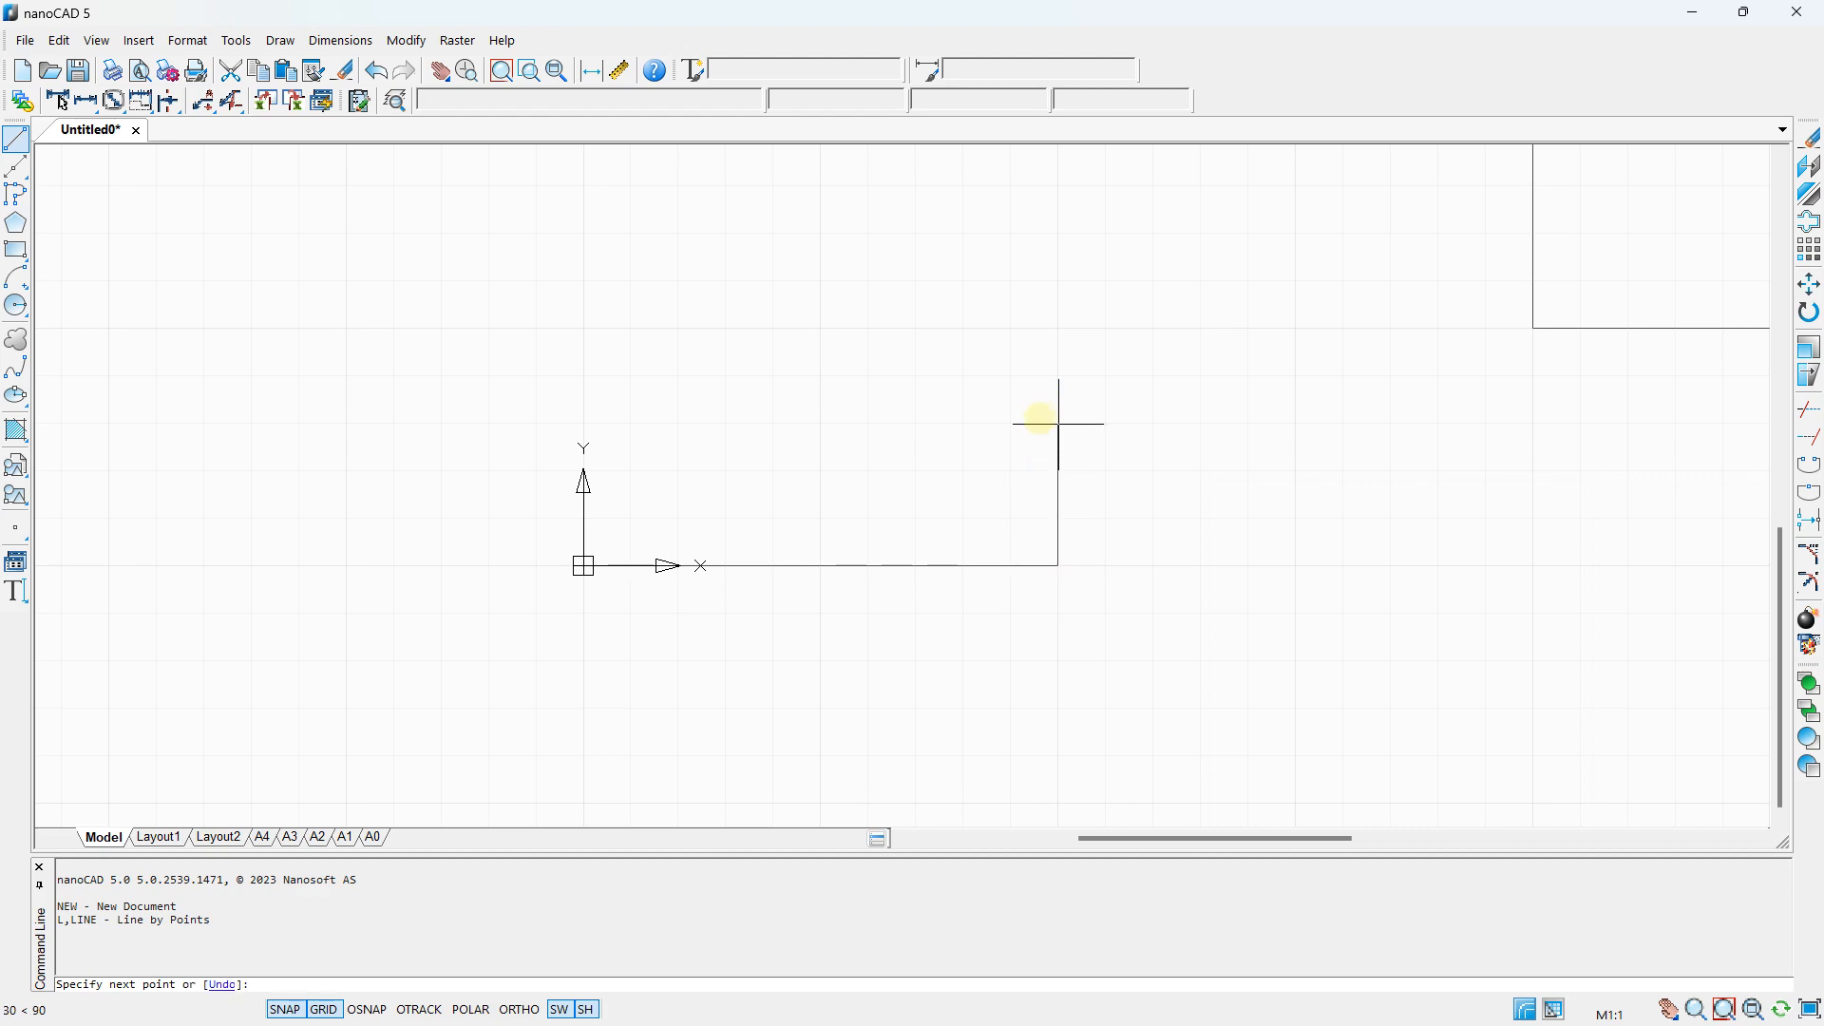
pyautogui.moveTo(1054, 664)
pyautogui.mouseDown(button='middle')
pyautogui.moveTo(1007, 494)
pyautogui.moveTo(1016, 390)
pyautogui.mouseUp(button='middle')
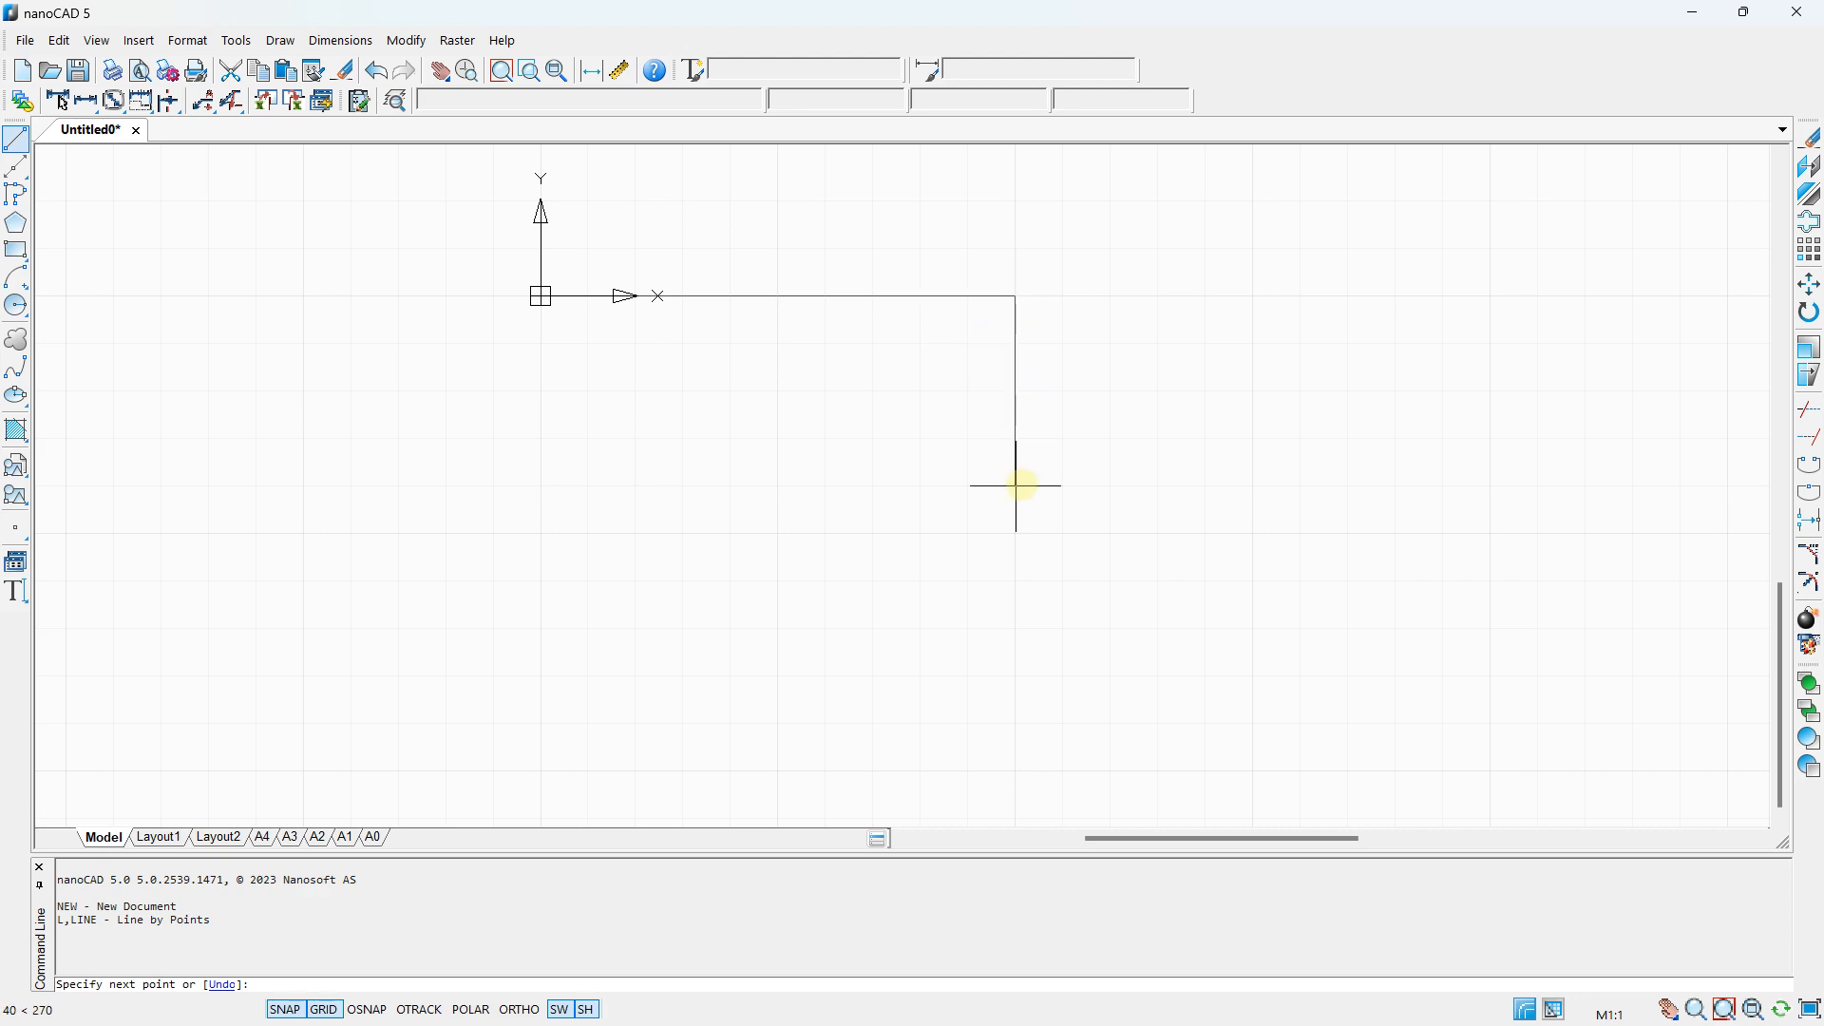
pyautogui.click(1016, 533)
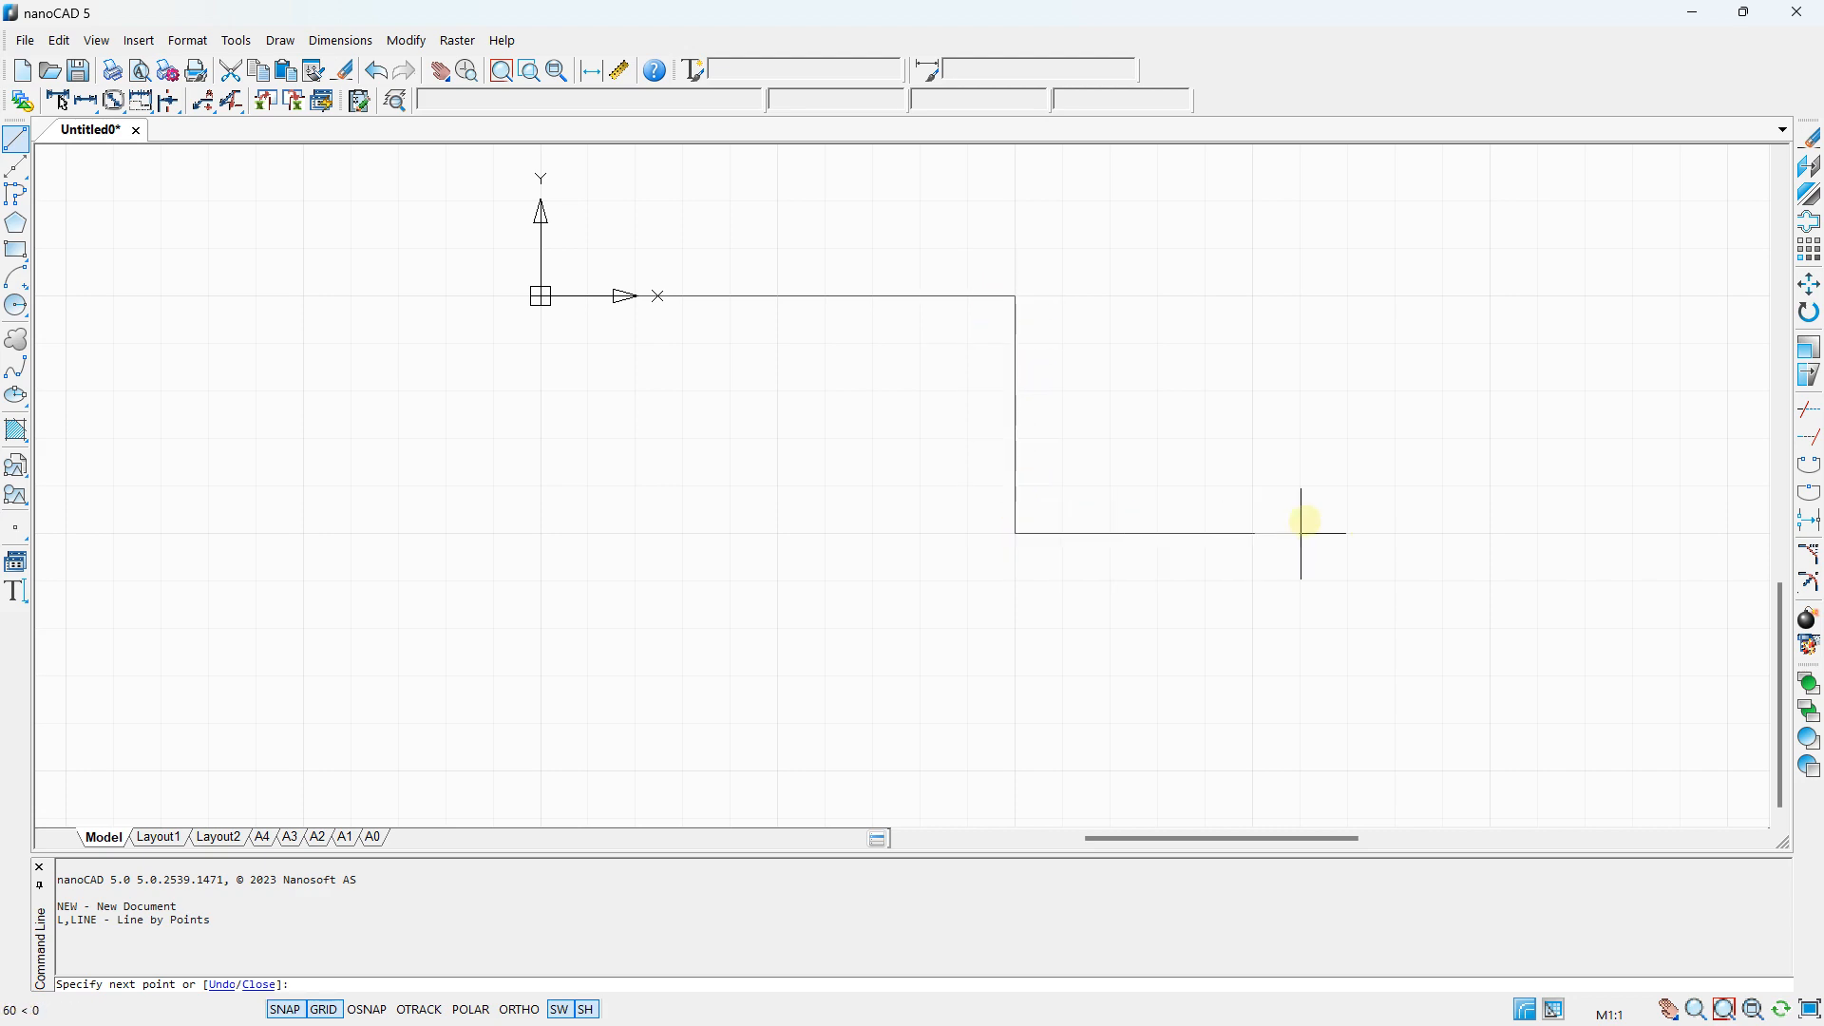
pyautogui.click(1491, 533)
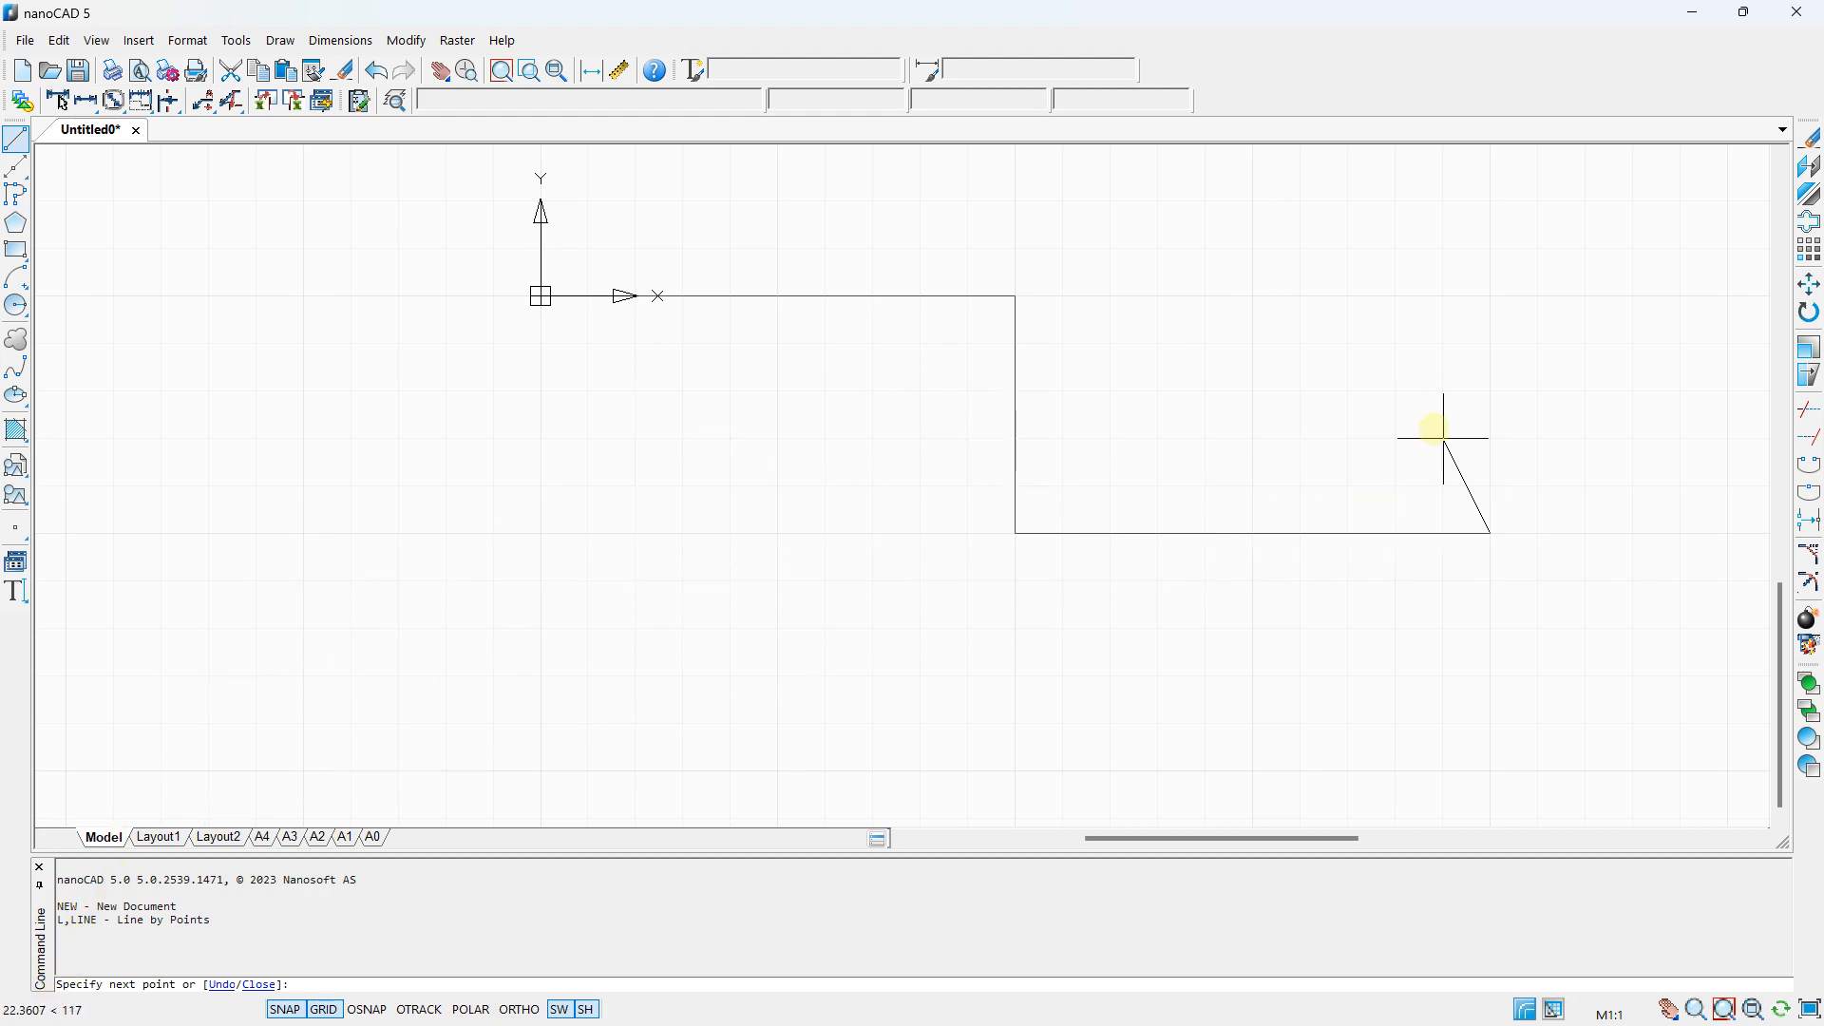
pyautogui.press('Escape')
# - Erase all lines in the drawing, including the sloped line, the closed outline, and the stepped chain at the origin
pyautogui.moveTo(1121, 386); pyautogui.dragTo(875, 504, button='middle')
pyautogui.scroll(-5, 873, 489)
pyautogui.scroll(-2, 802, 412)
pyautogui.moveTo(802, 411); pyautogui.dragTo(554, 472, button='middle')
pyautogui.click(272, 226)
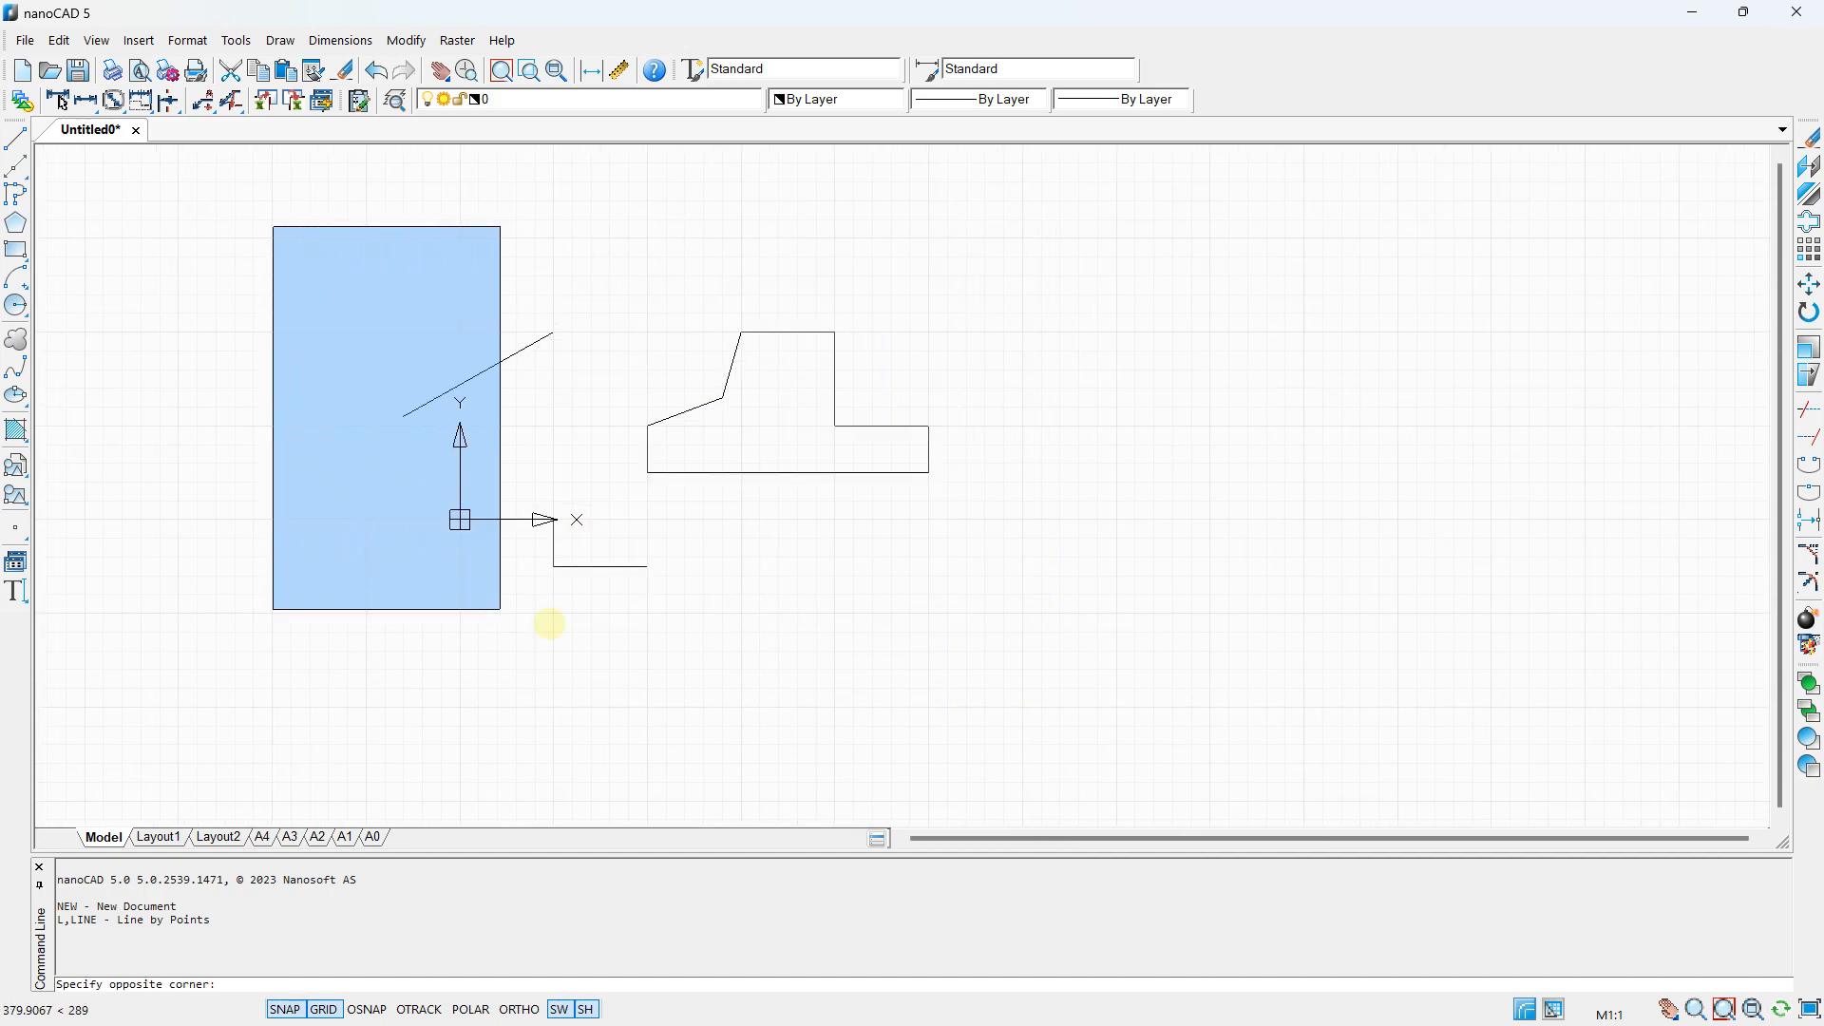
pyautogui.click(1077, 652)
pyautogui.press('Delete')
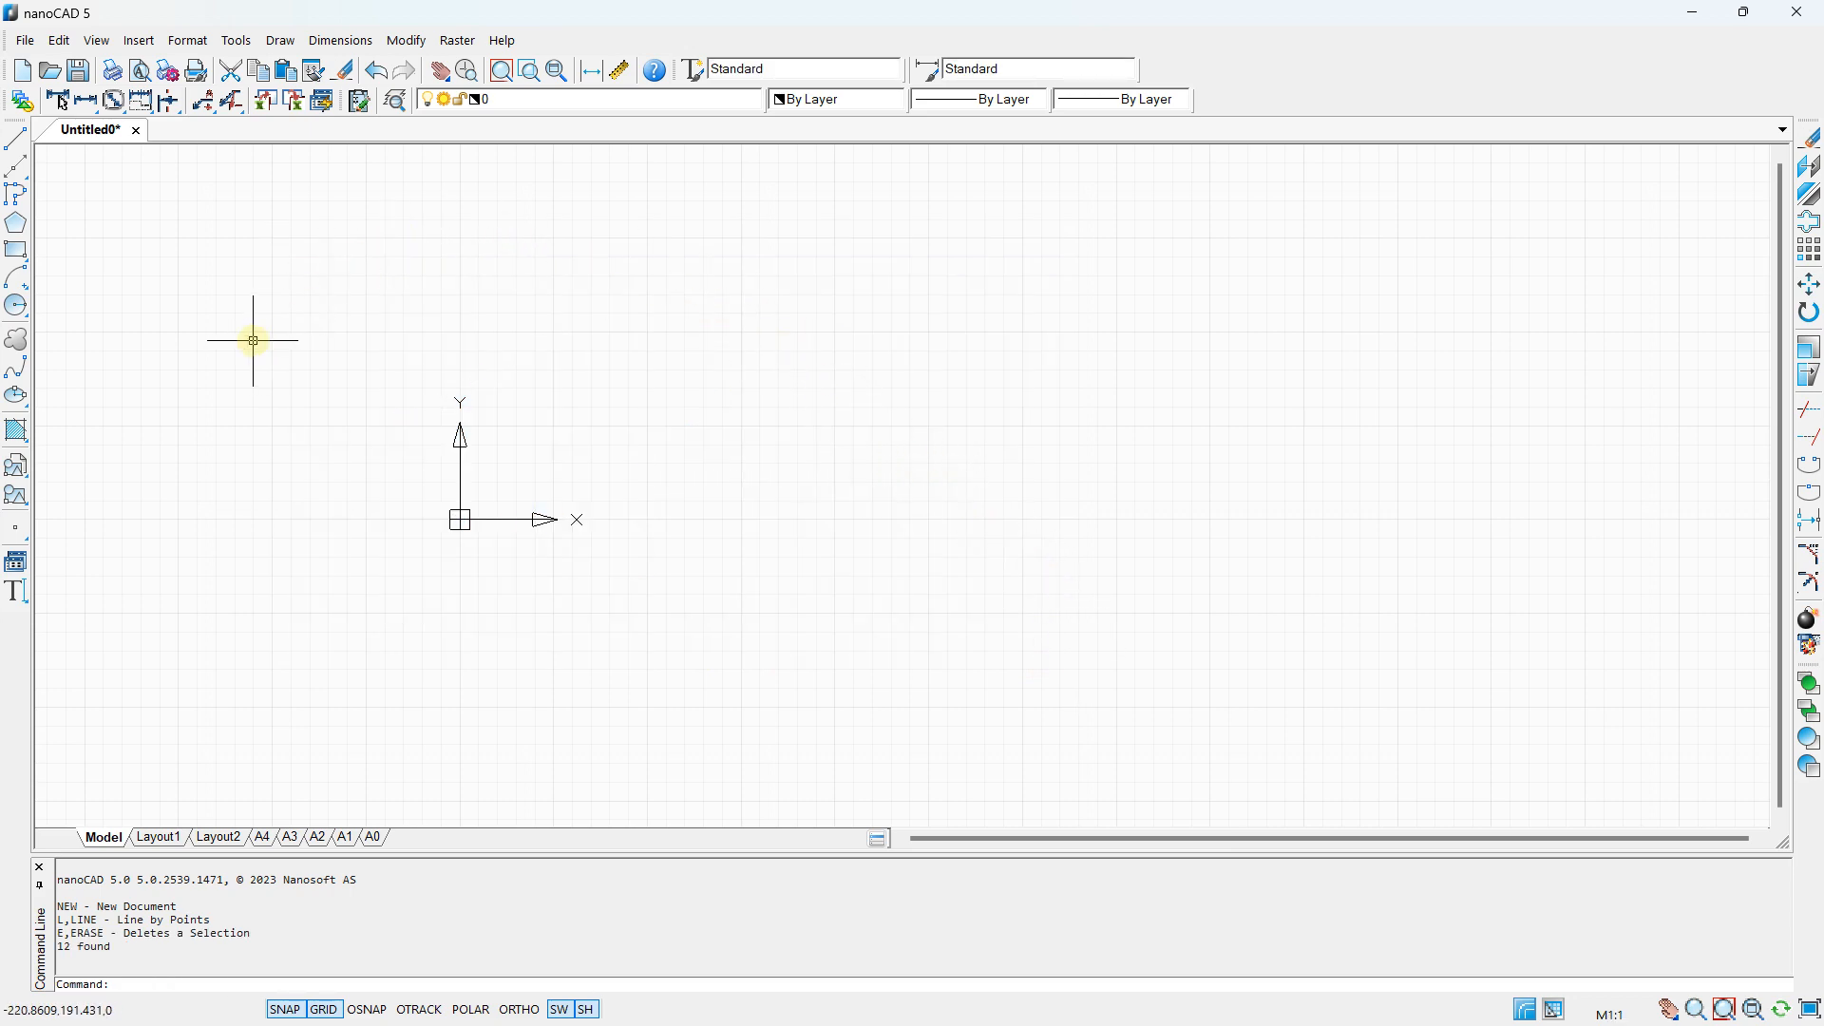
# - Turn off both grid snapping and the grid display
pyautogui.scroll(1, 587, 396)
pyautogui.moveTo(588, 398); pyautogui.dragTo(411, 411, button='middle')
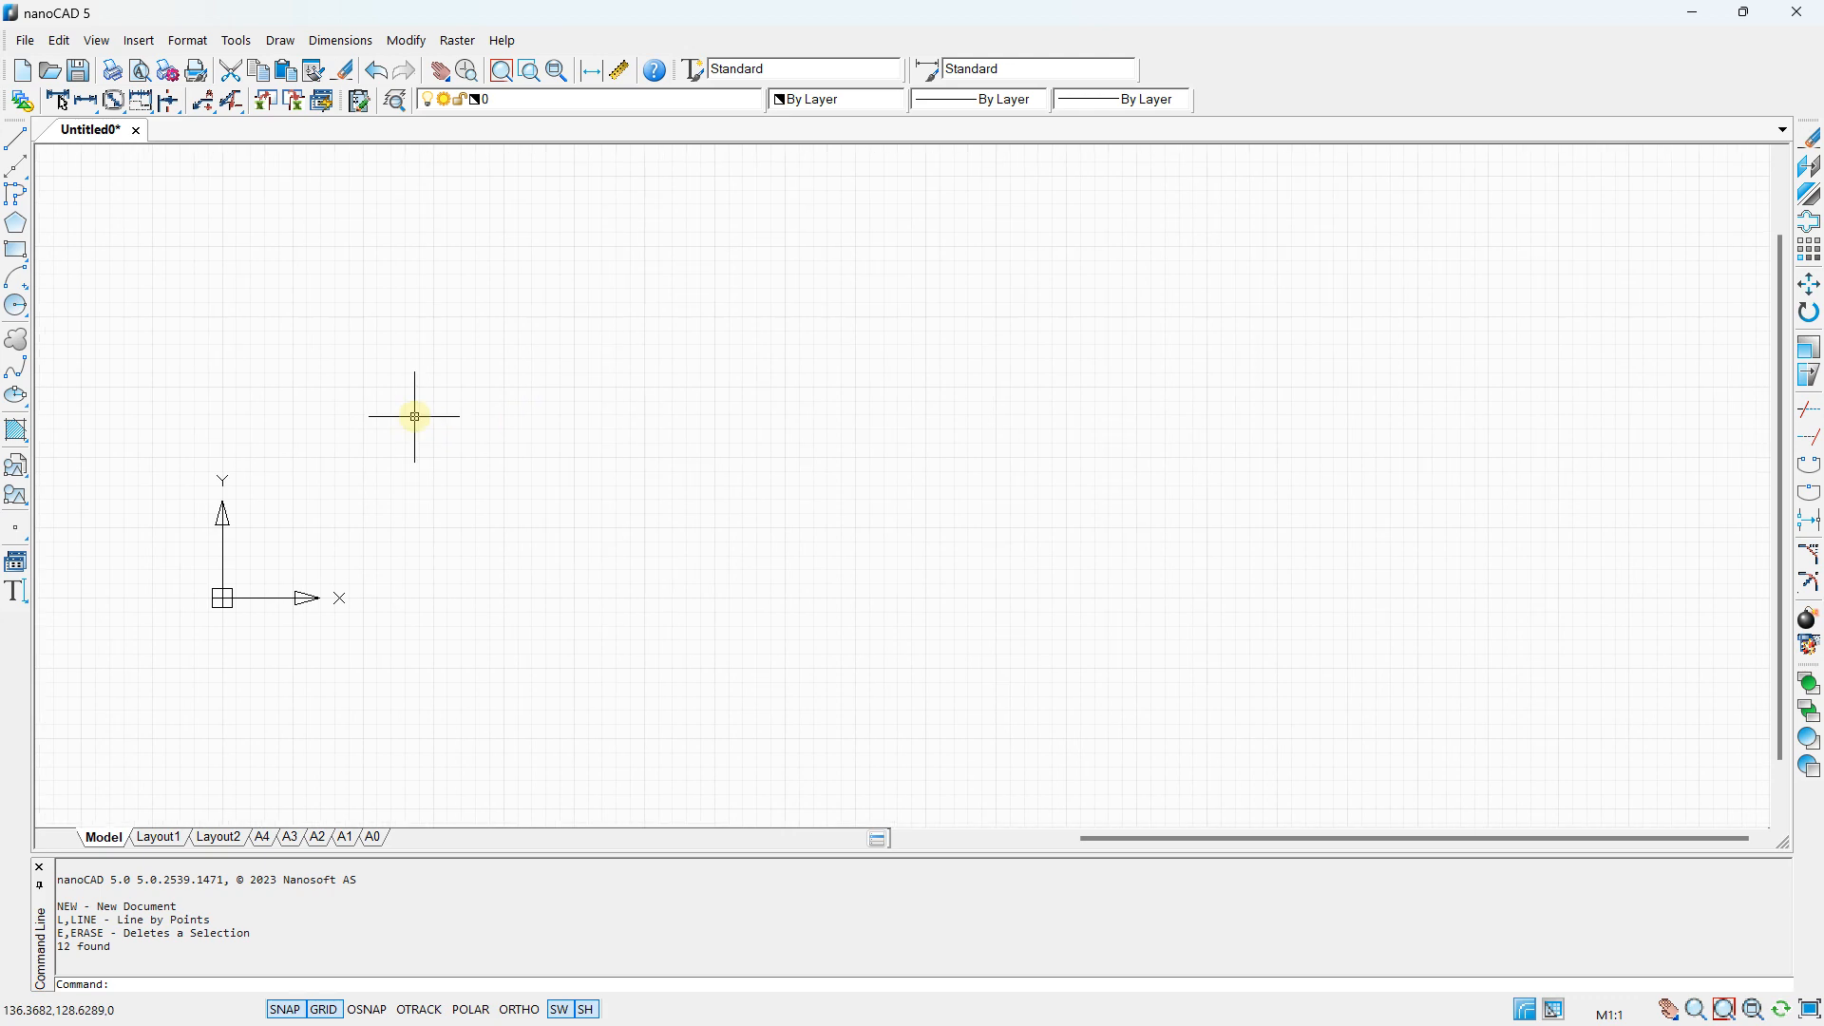
pyautogui.click(285, 1008)
pyautogui.click(324, 1009)
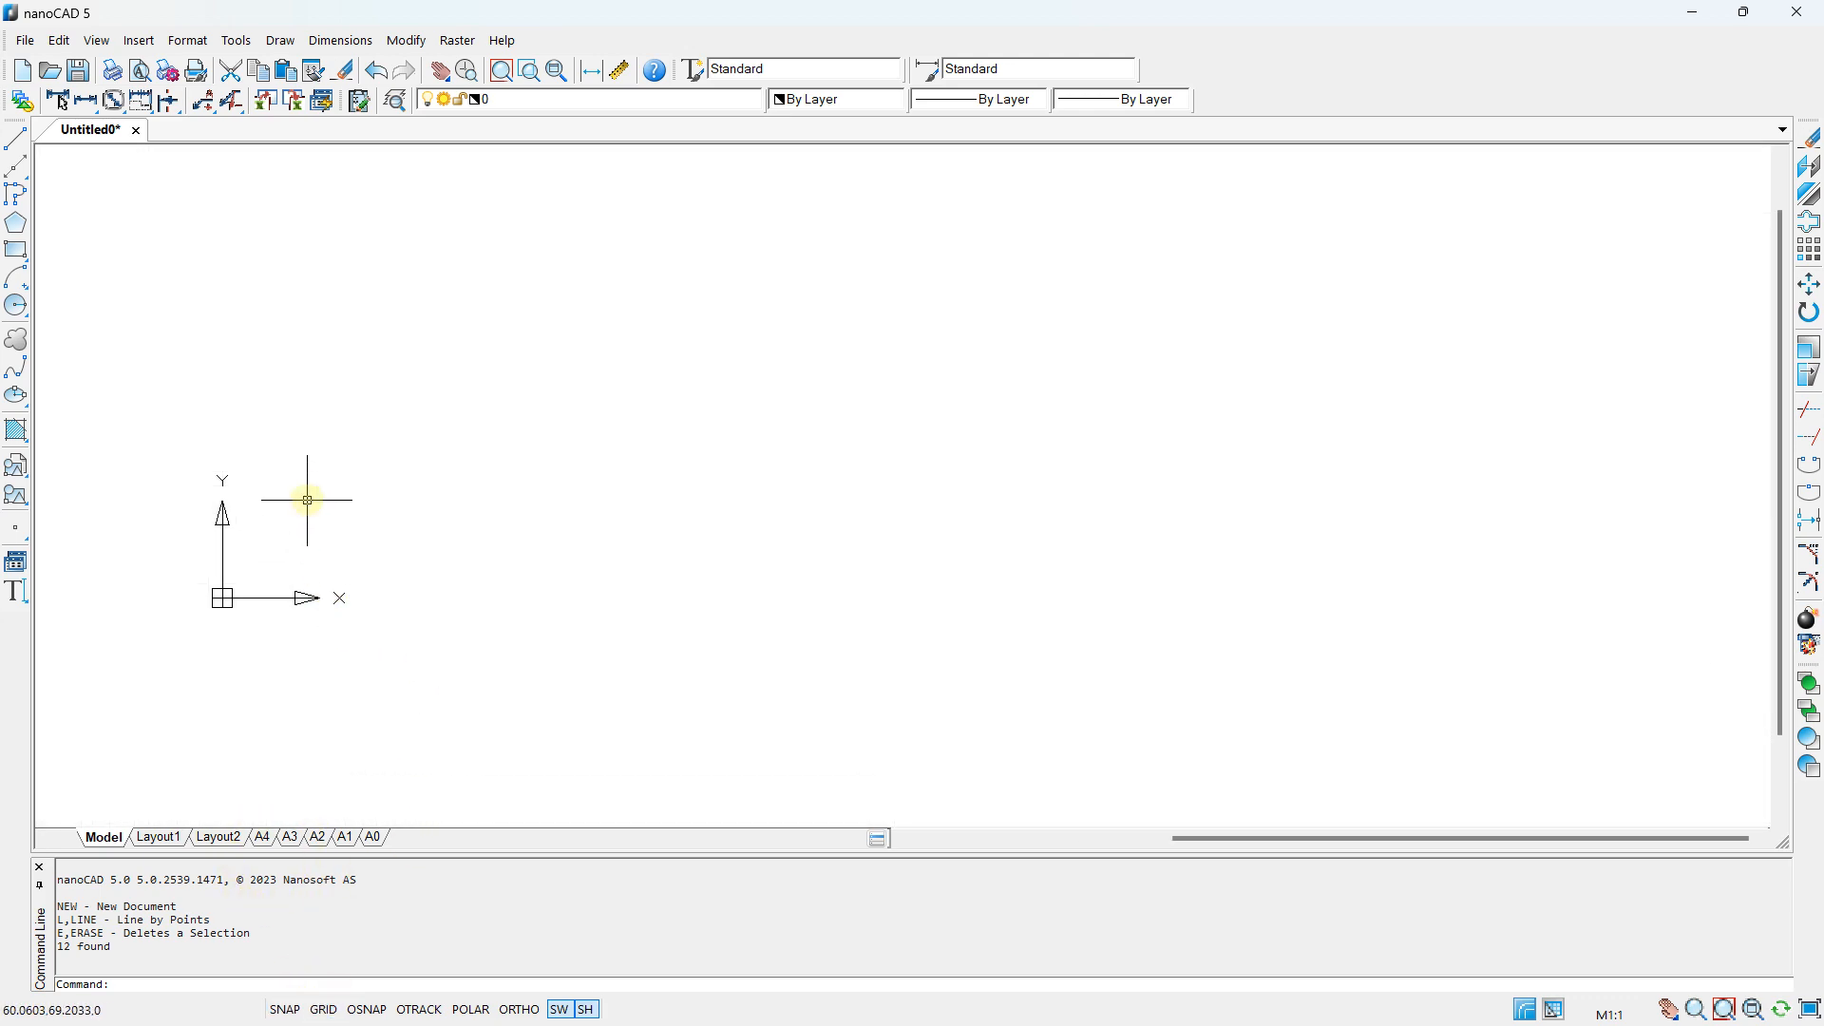
# - Start a chain of lines with a segment from absolute coordinates 200,200 to 400,200
pyautogui.click(19, 141)
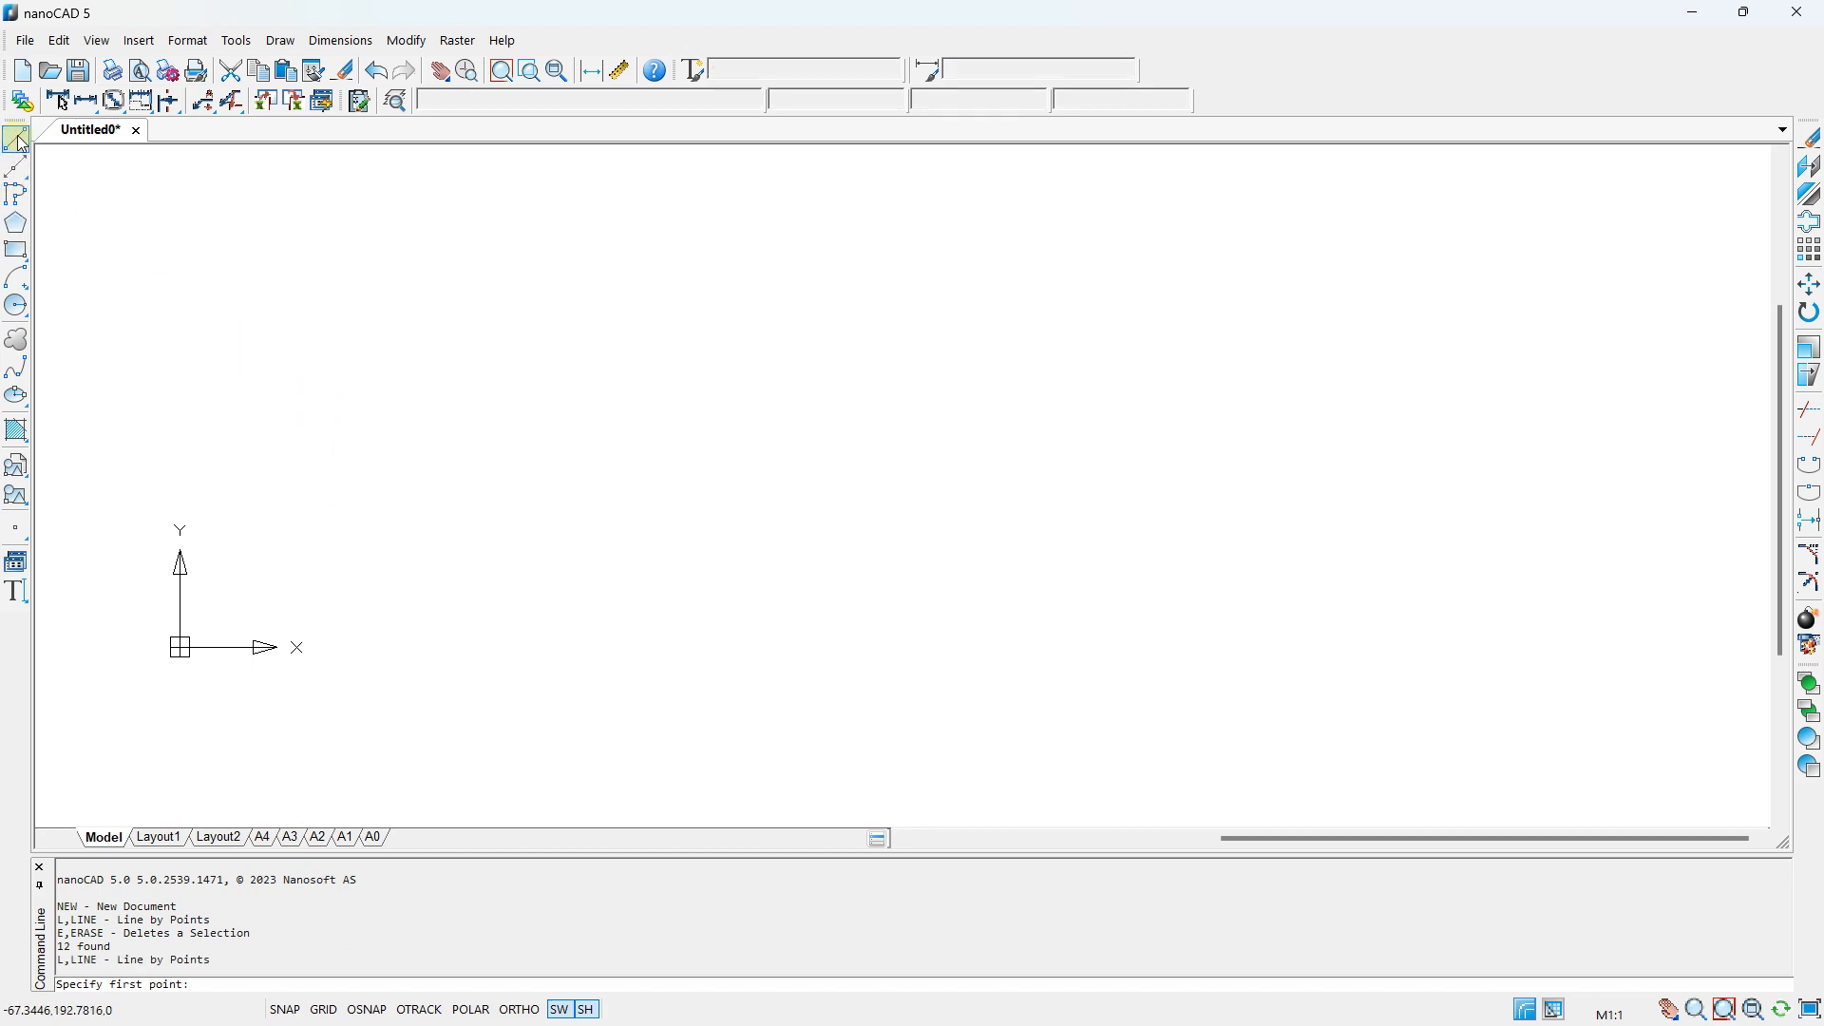
pyautogui.click(210, 983)
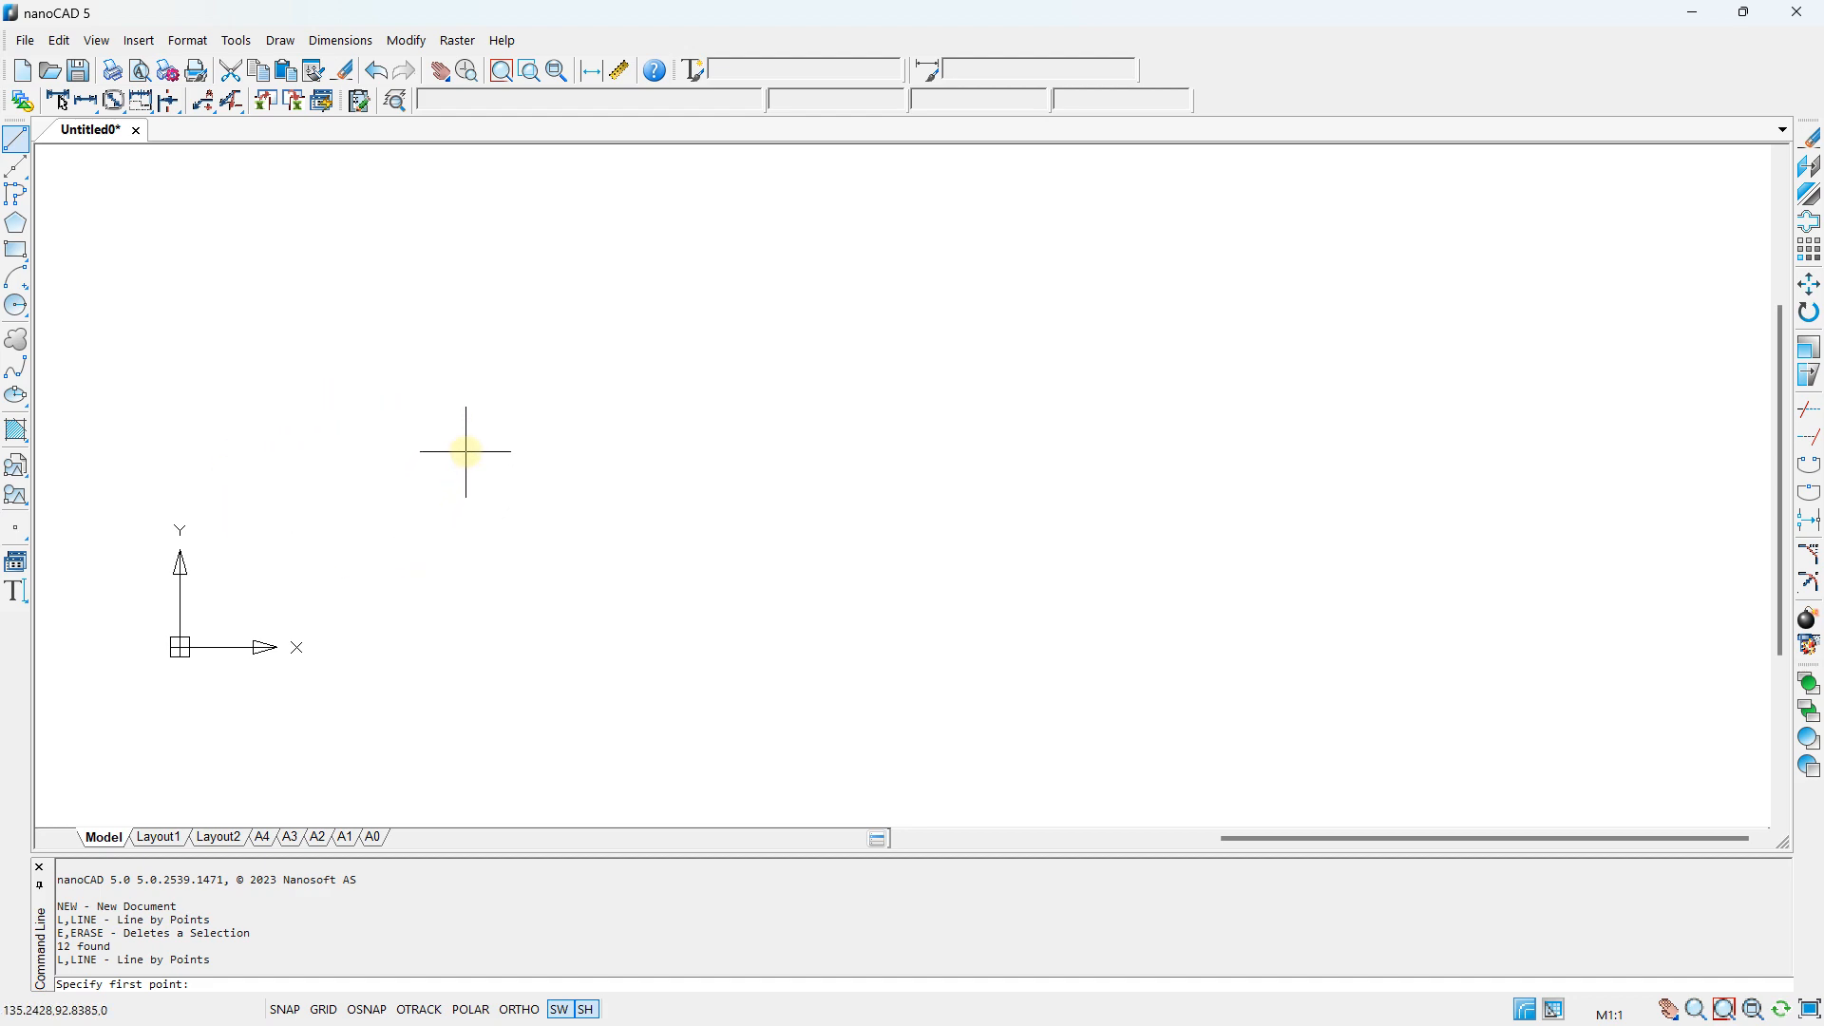
pyautogui.write('200')
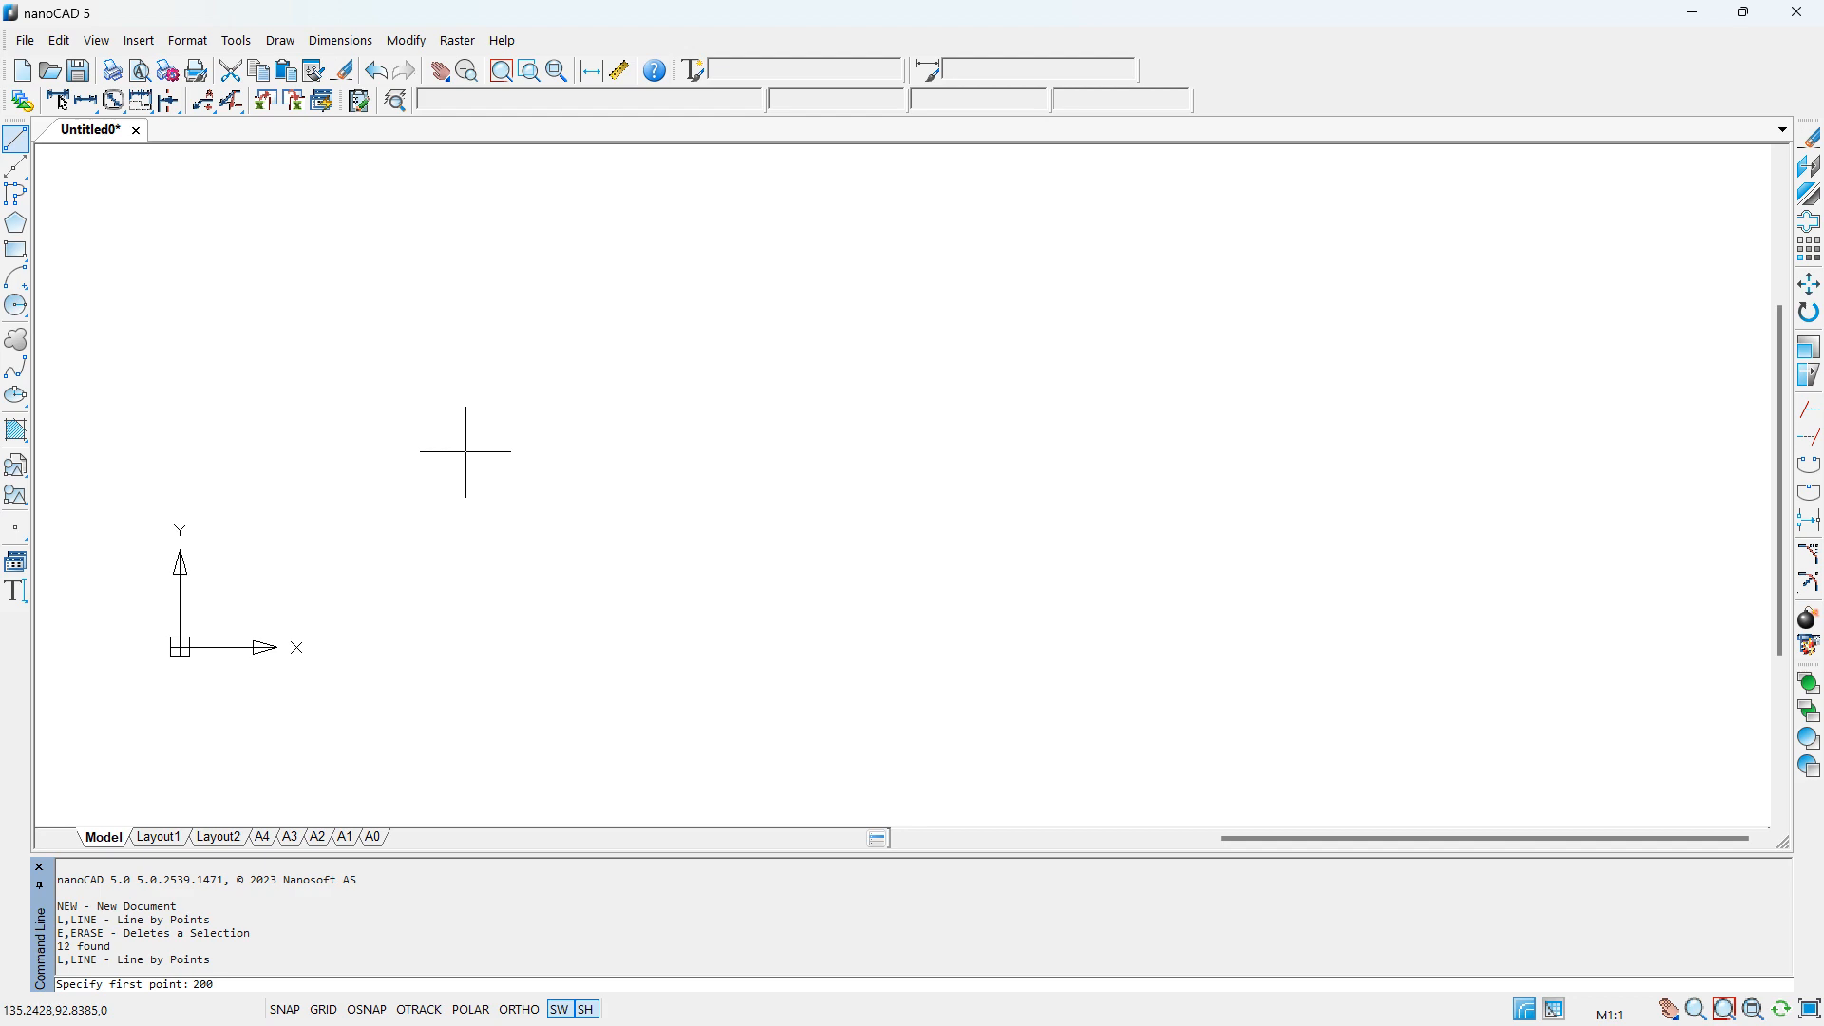
pyautogui.press('capslock')
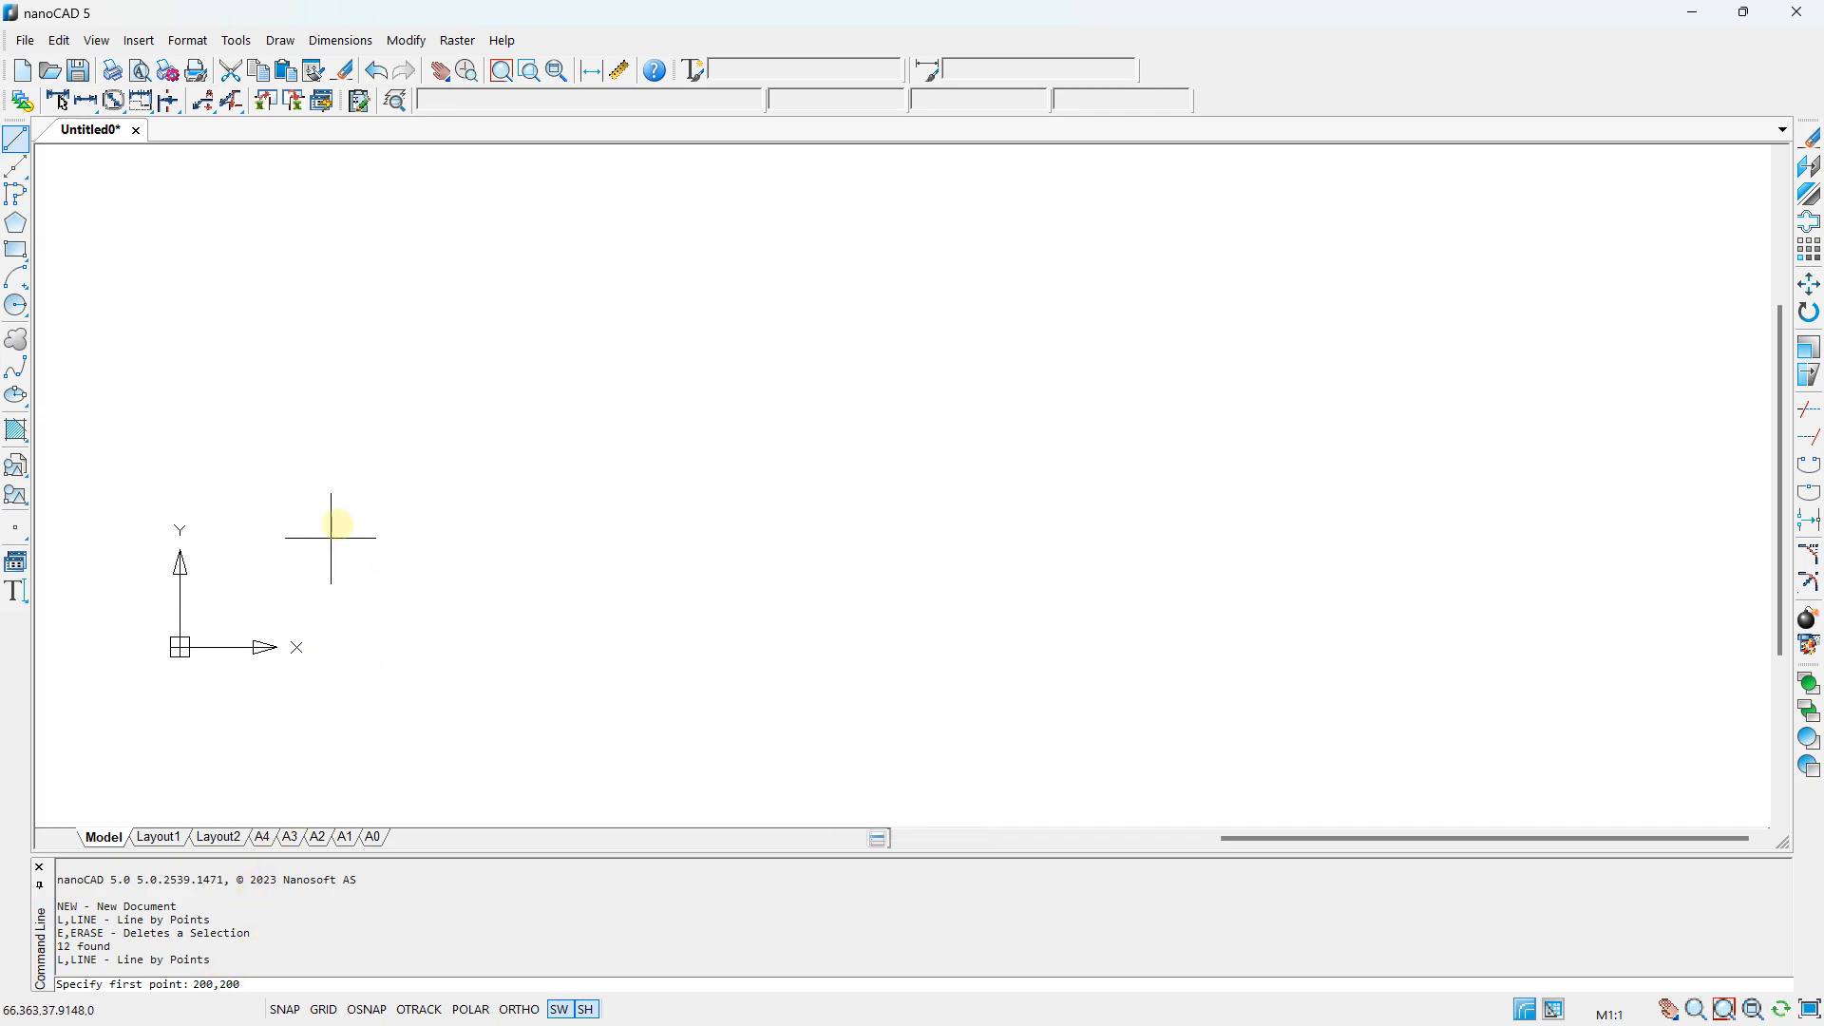
pyautogui.press('Return')
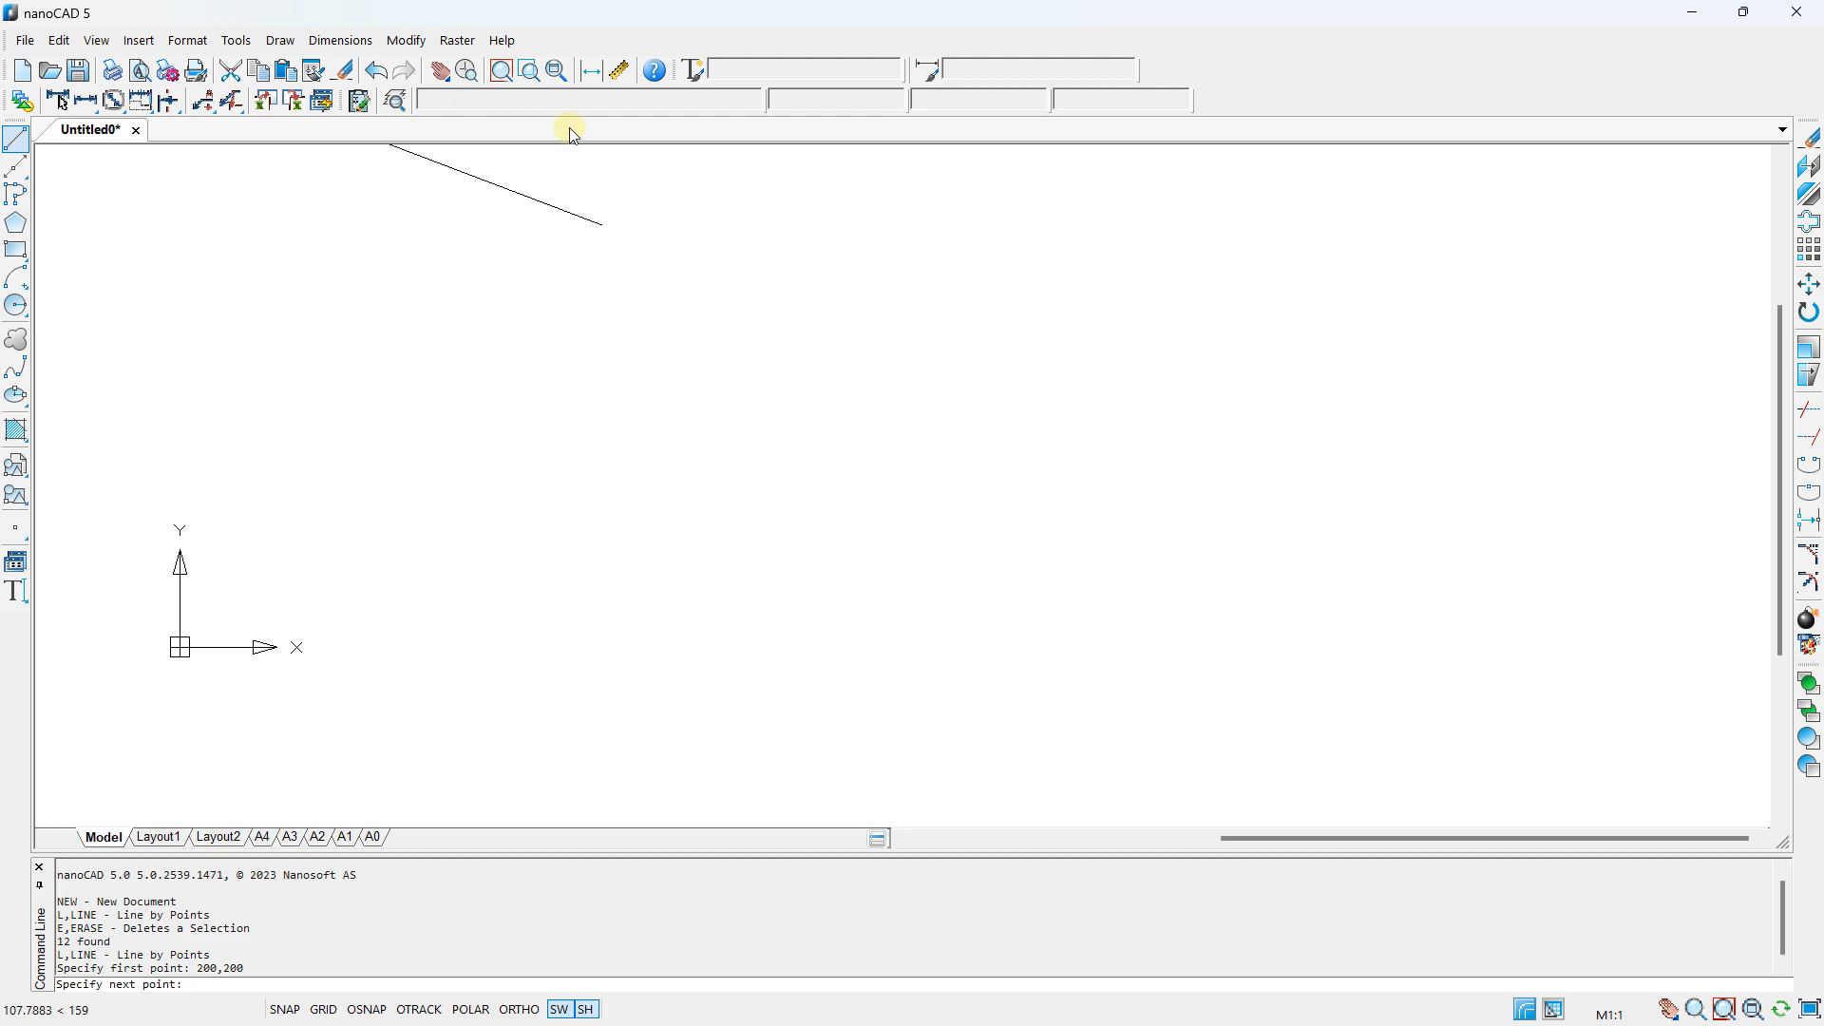
pyautogui.moveTo(807, 233); pyautogui.dragTo(713, 374, button='middle')
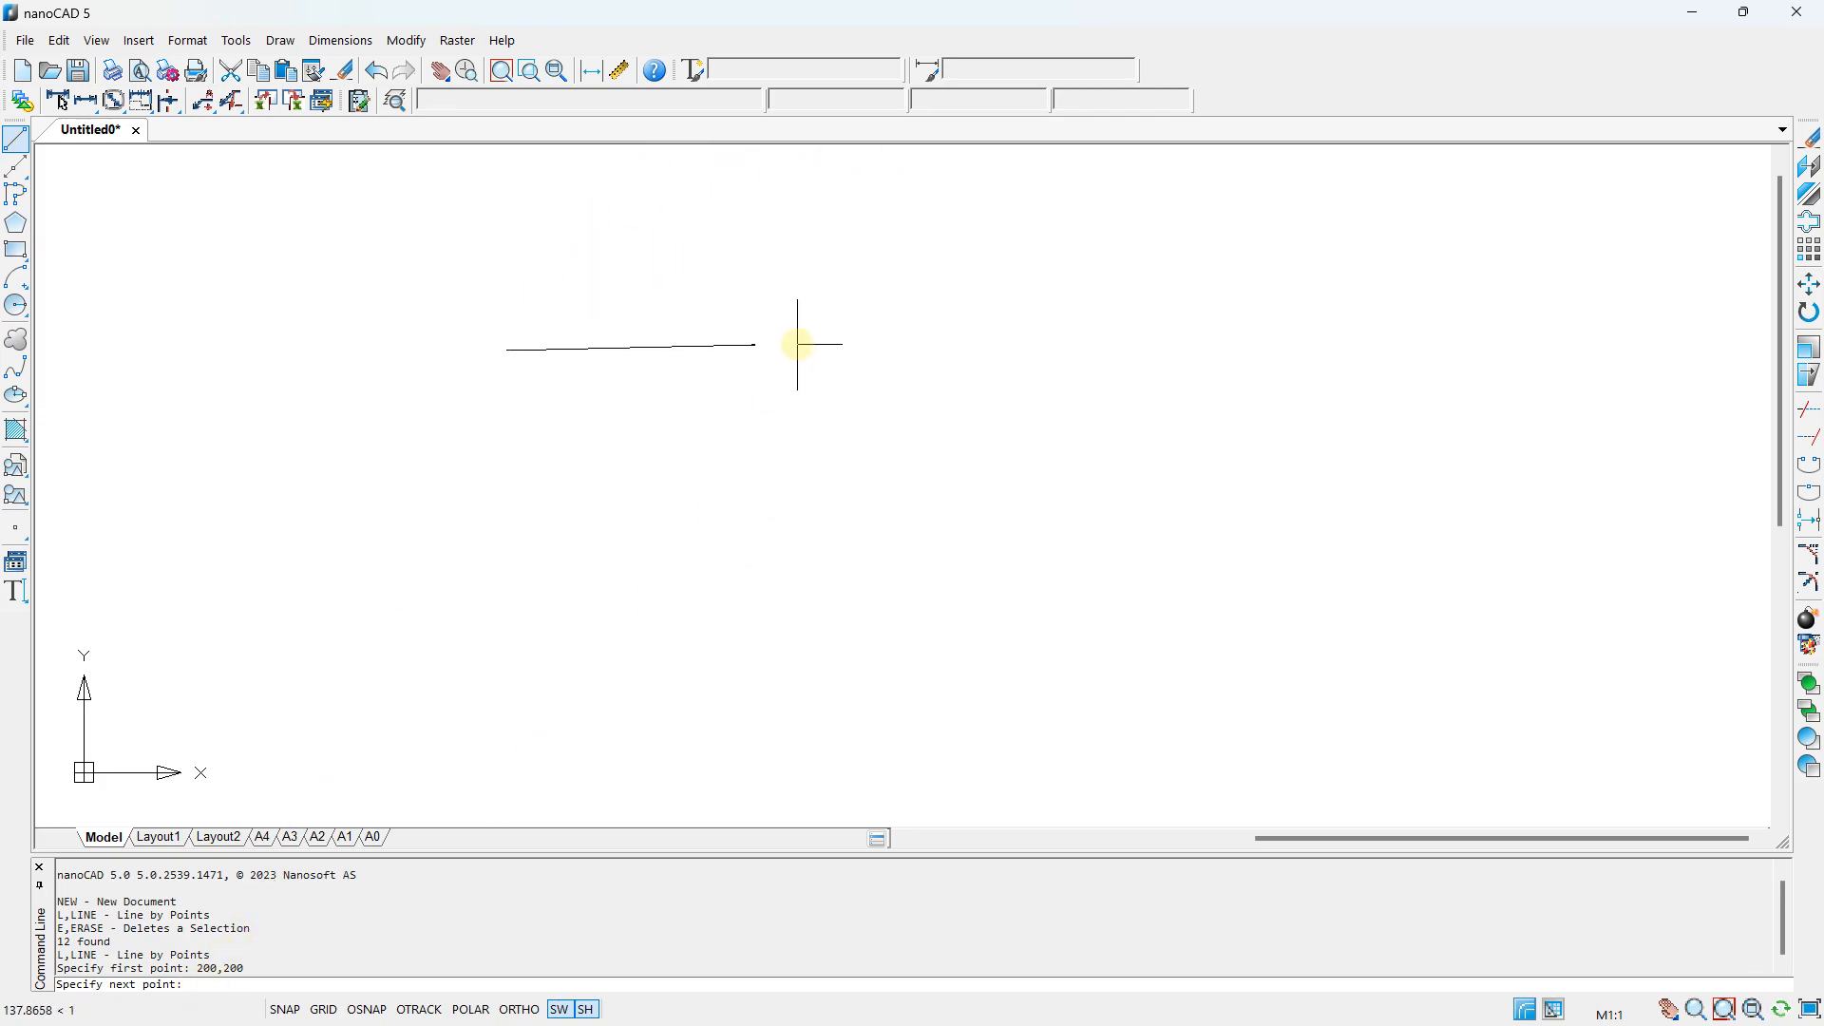
pyautogui.press('capslock')
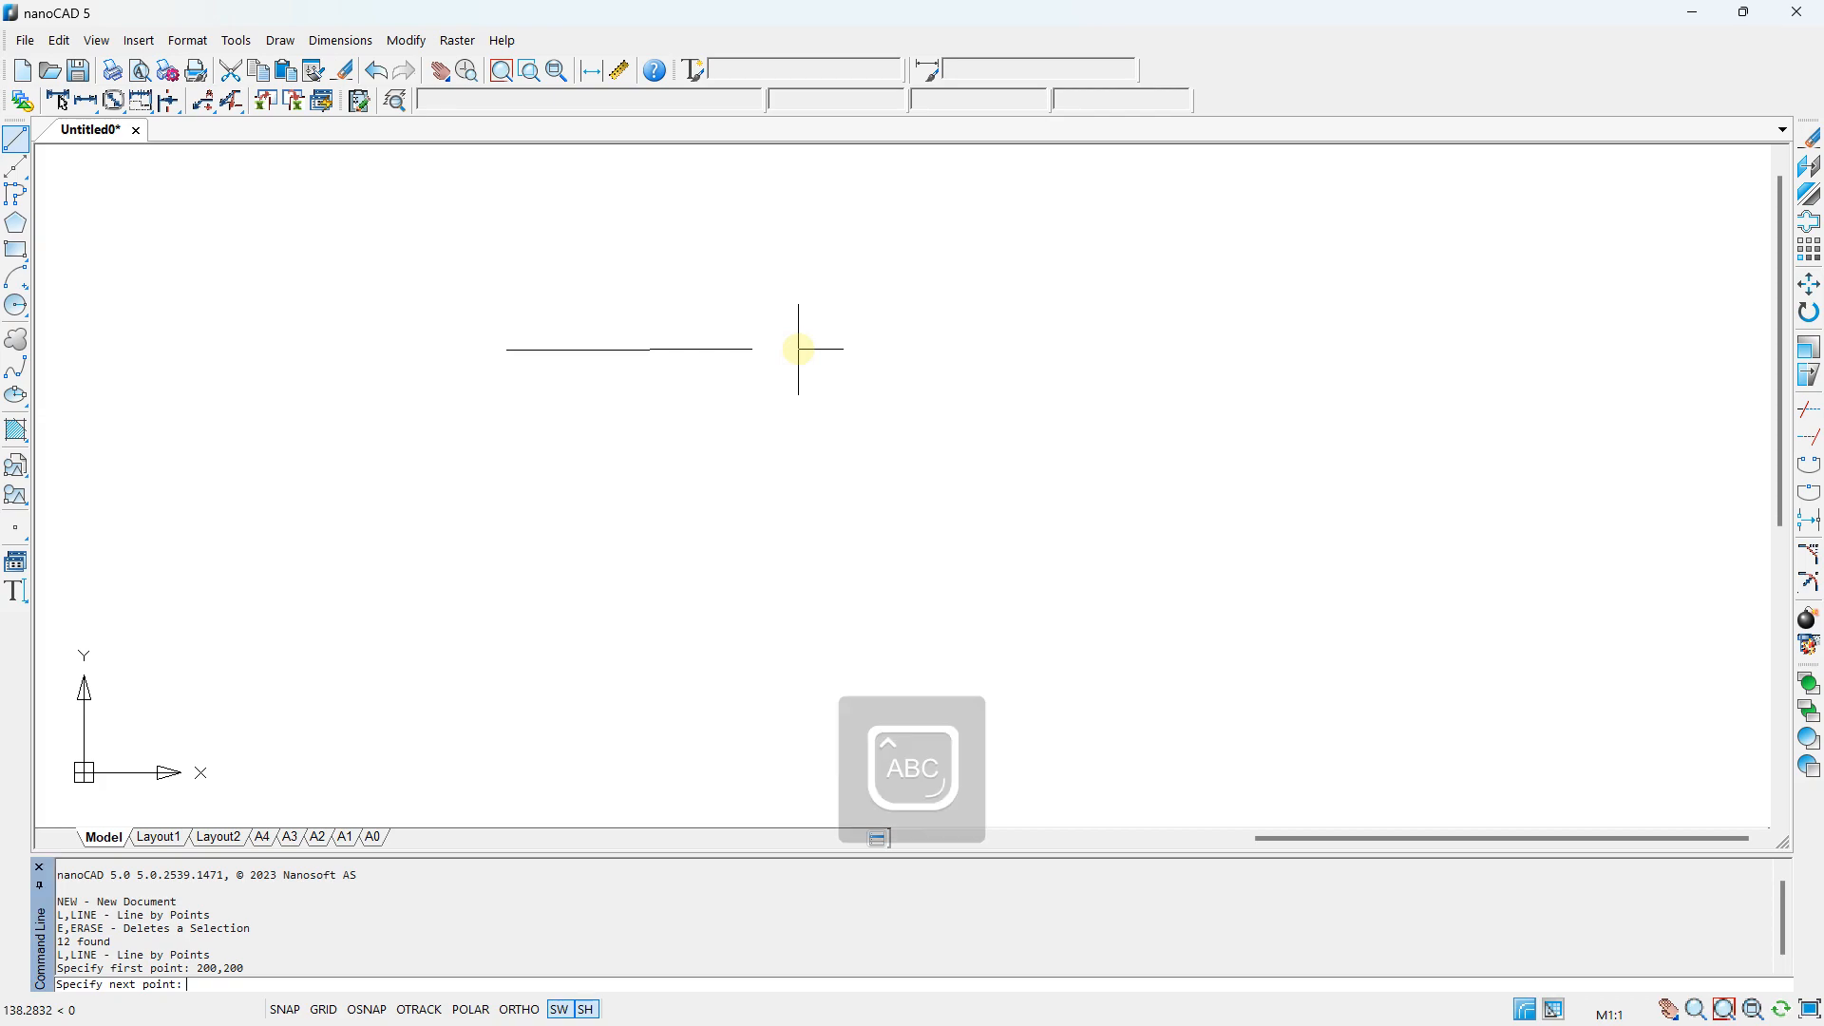
pyautogui.write('400')
pyautogui.press('capslock')
pyautogui.write(',200')
pyautogui.press('Return')
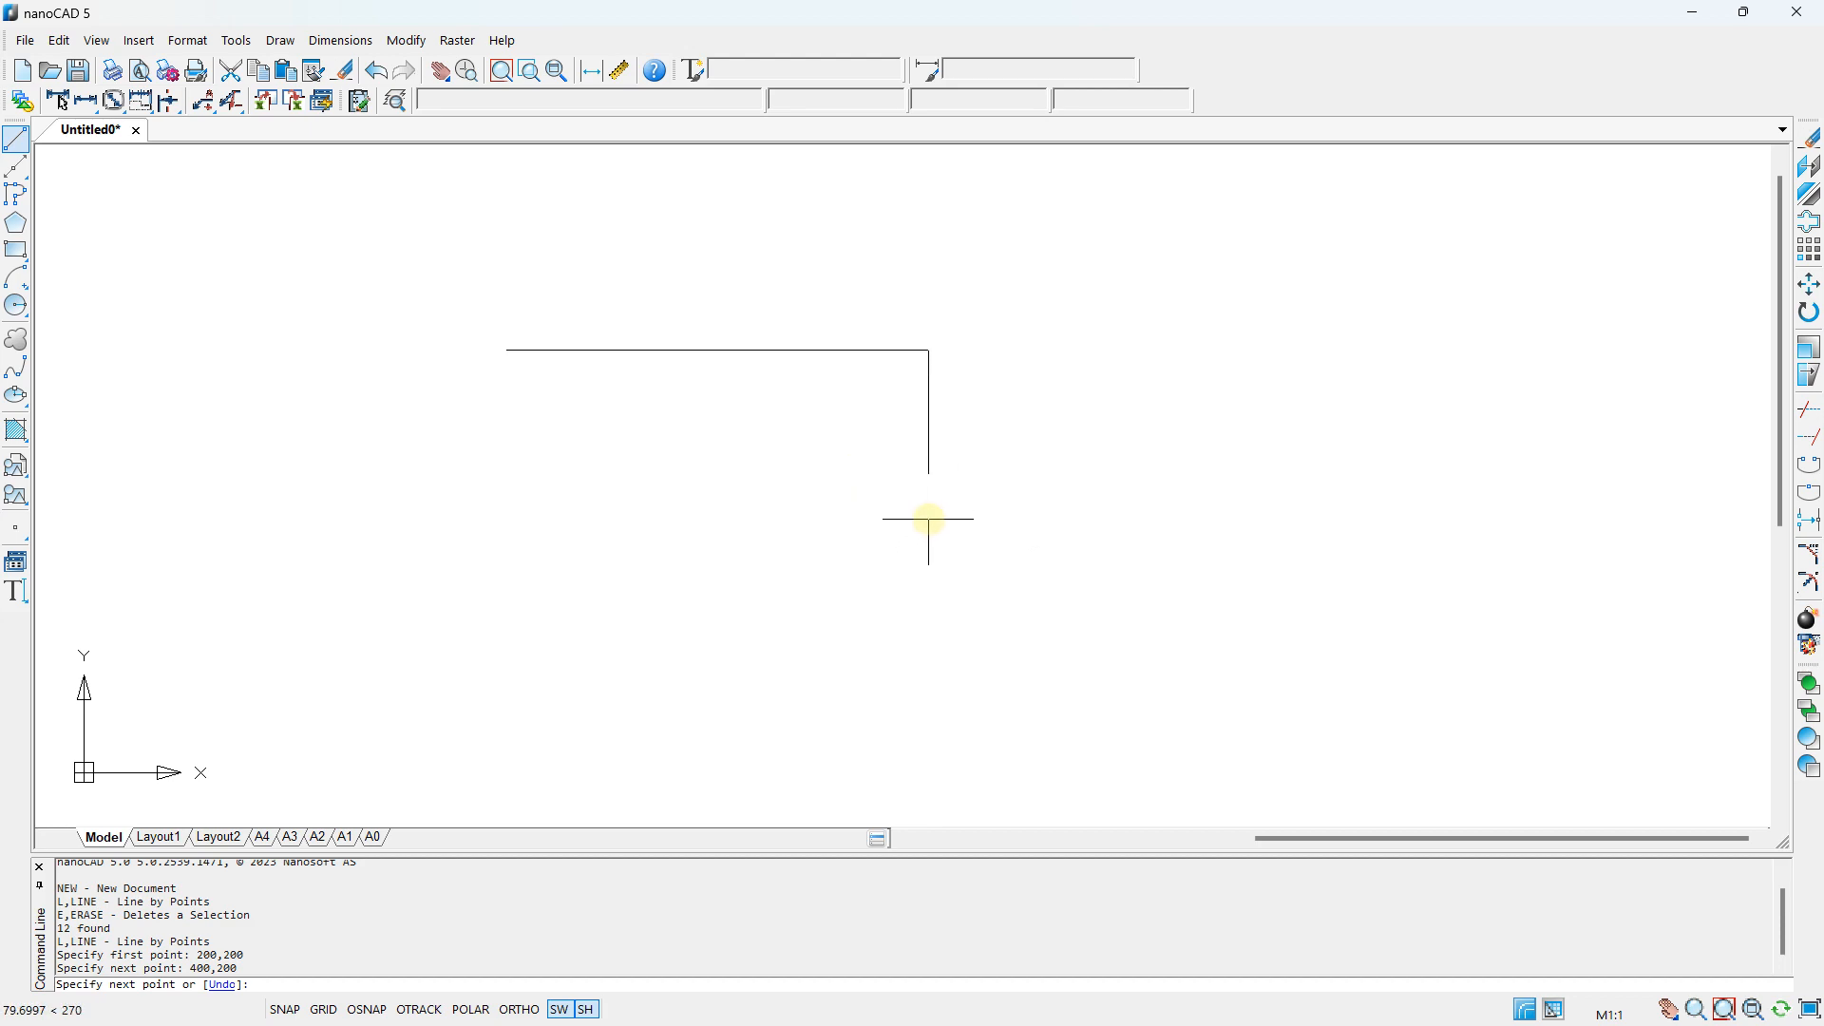
# - Continue the line chain down to absolute coordinates 400,100
pyautogui.press('capslock')
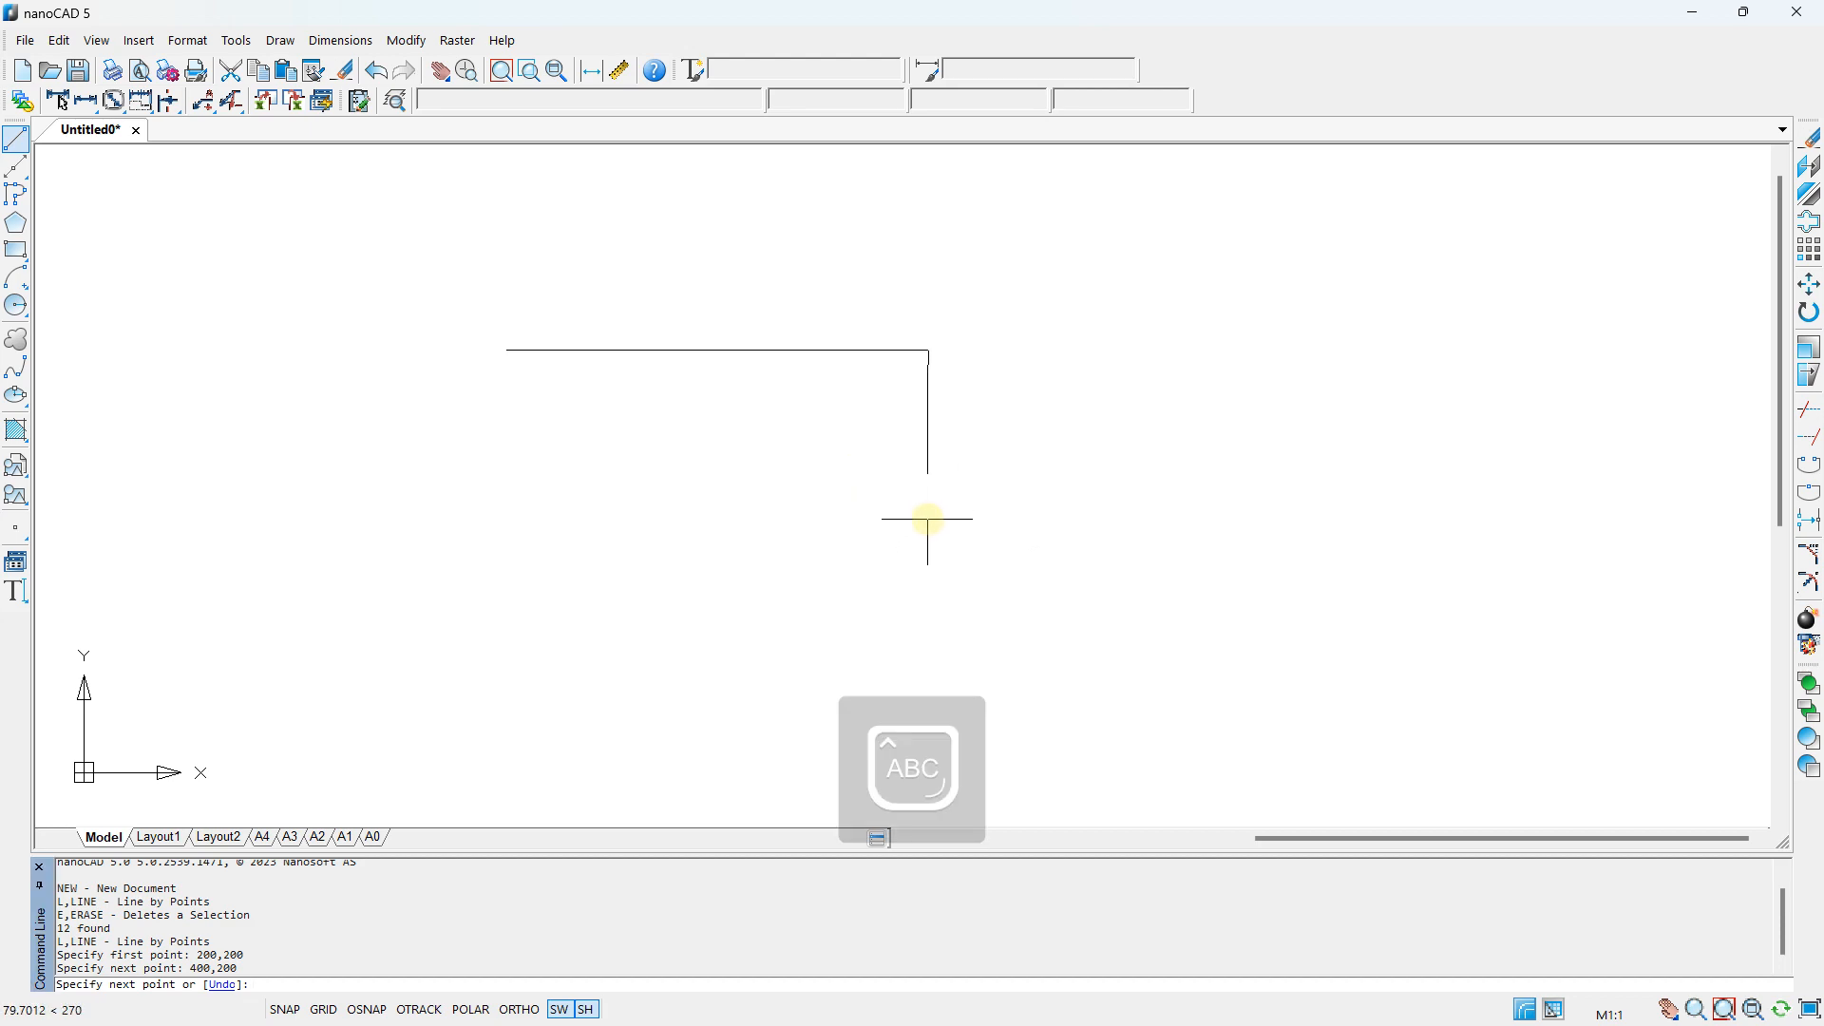
pyautogui.write('4')
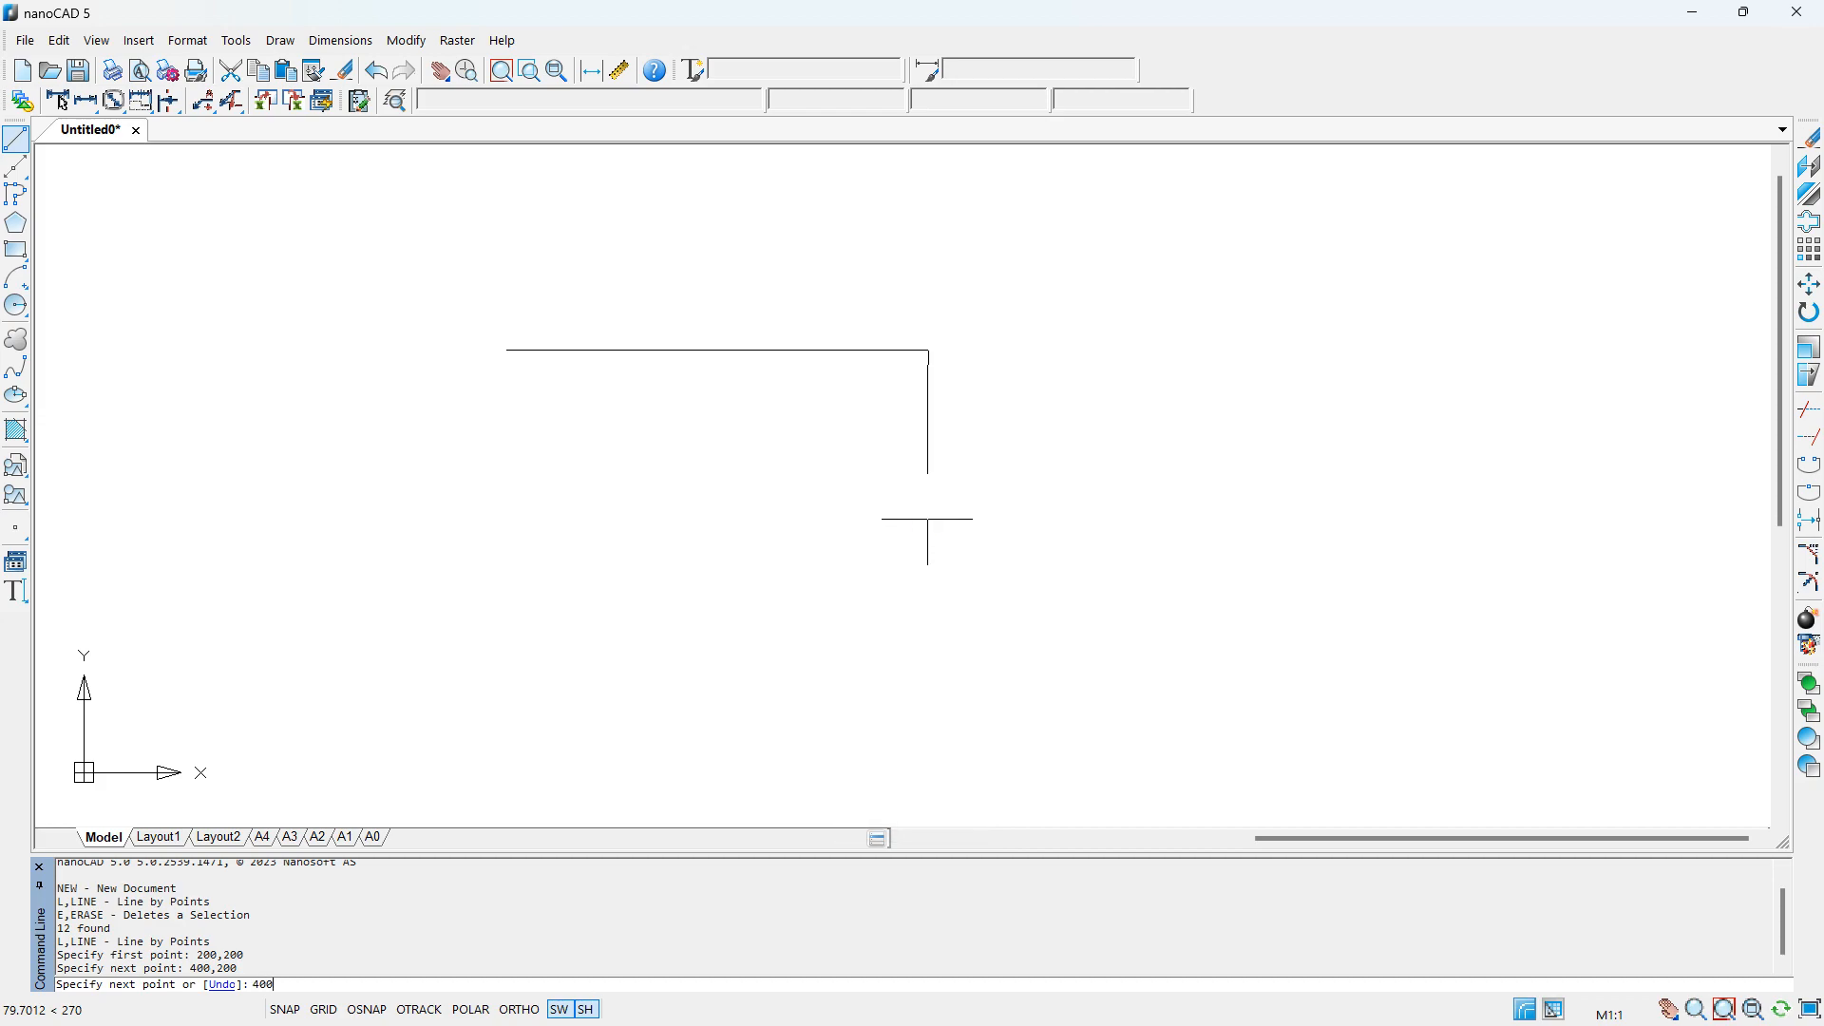
pyautogui.write('00')
pyautogui.press('capslock')
pyautogui.write(',')
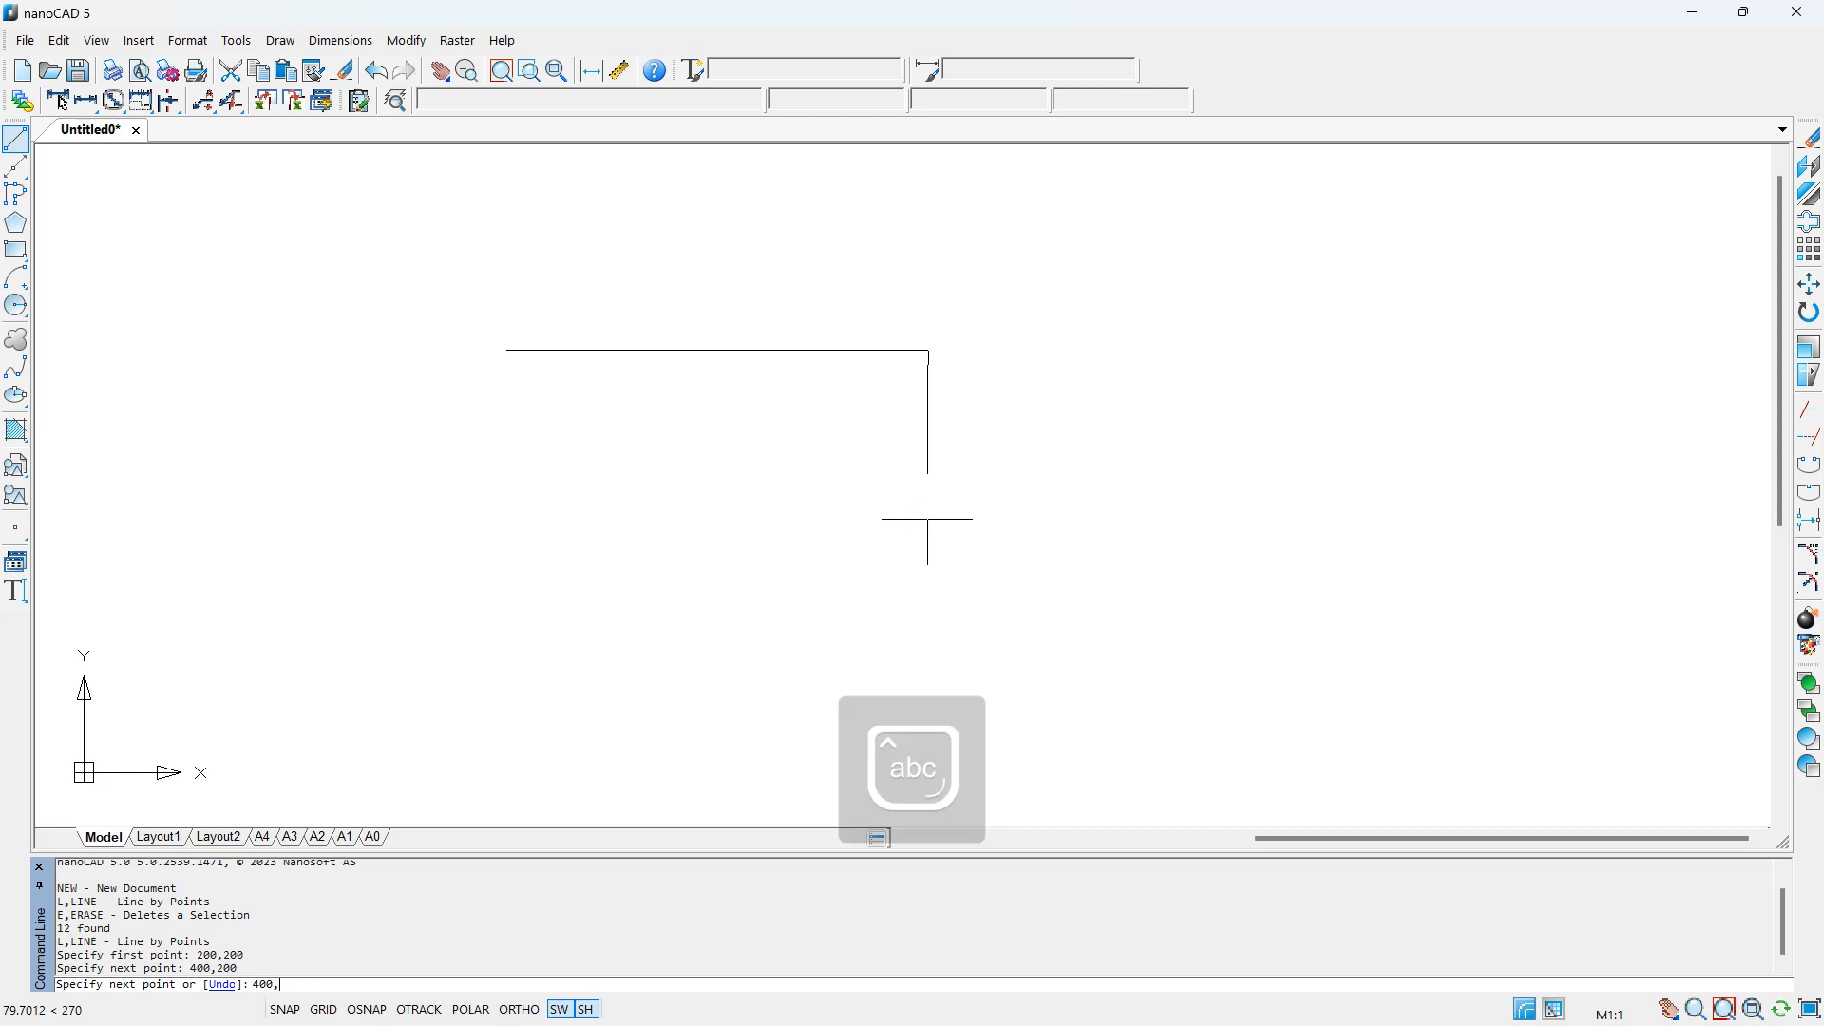
pyautogui.write('100')
pyautogui.press('capslock')
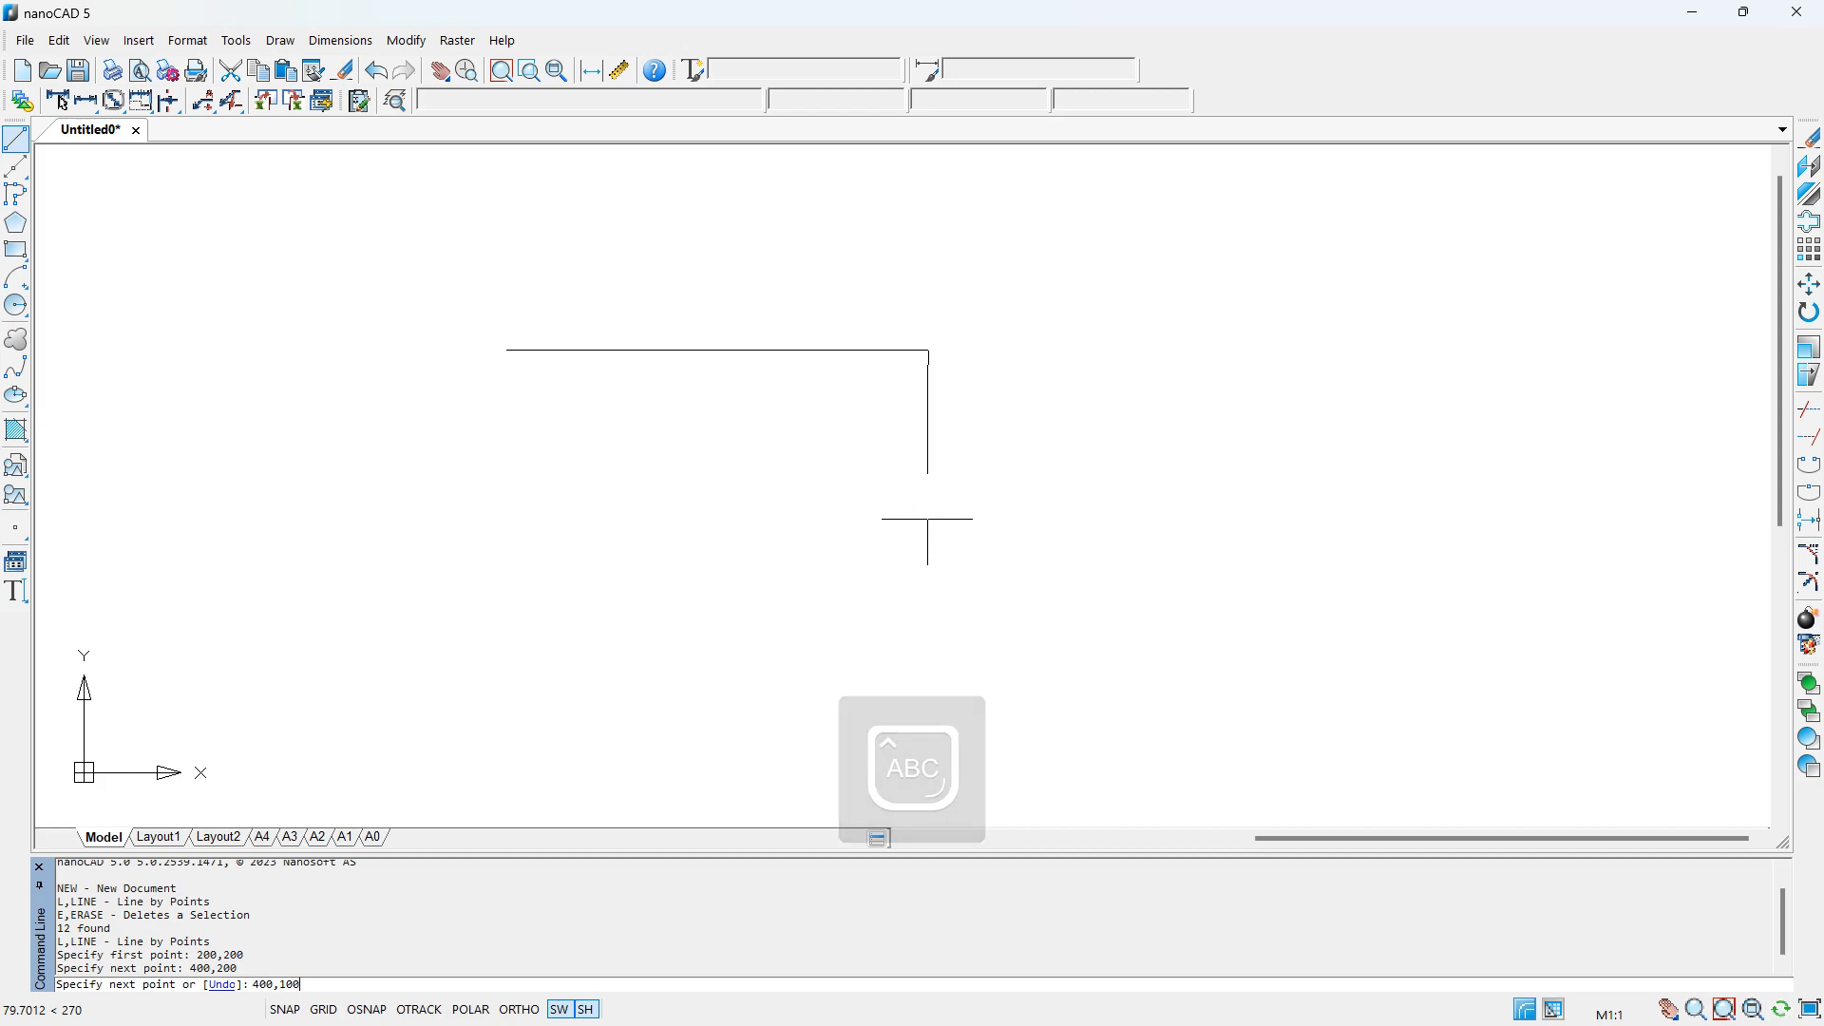
pyautogui.press('Return')
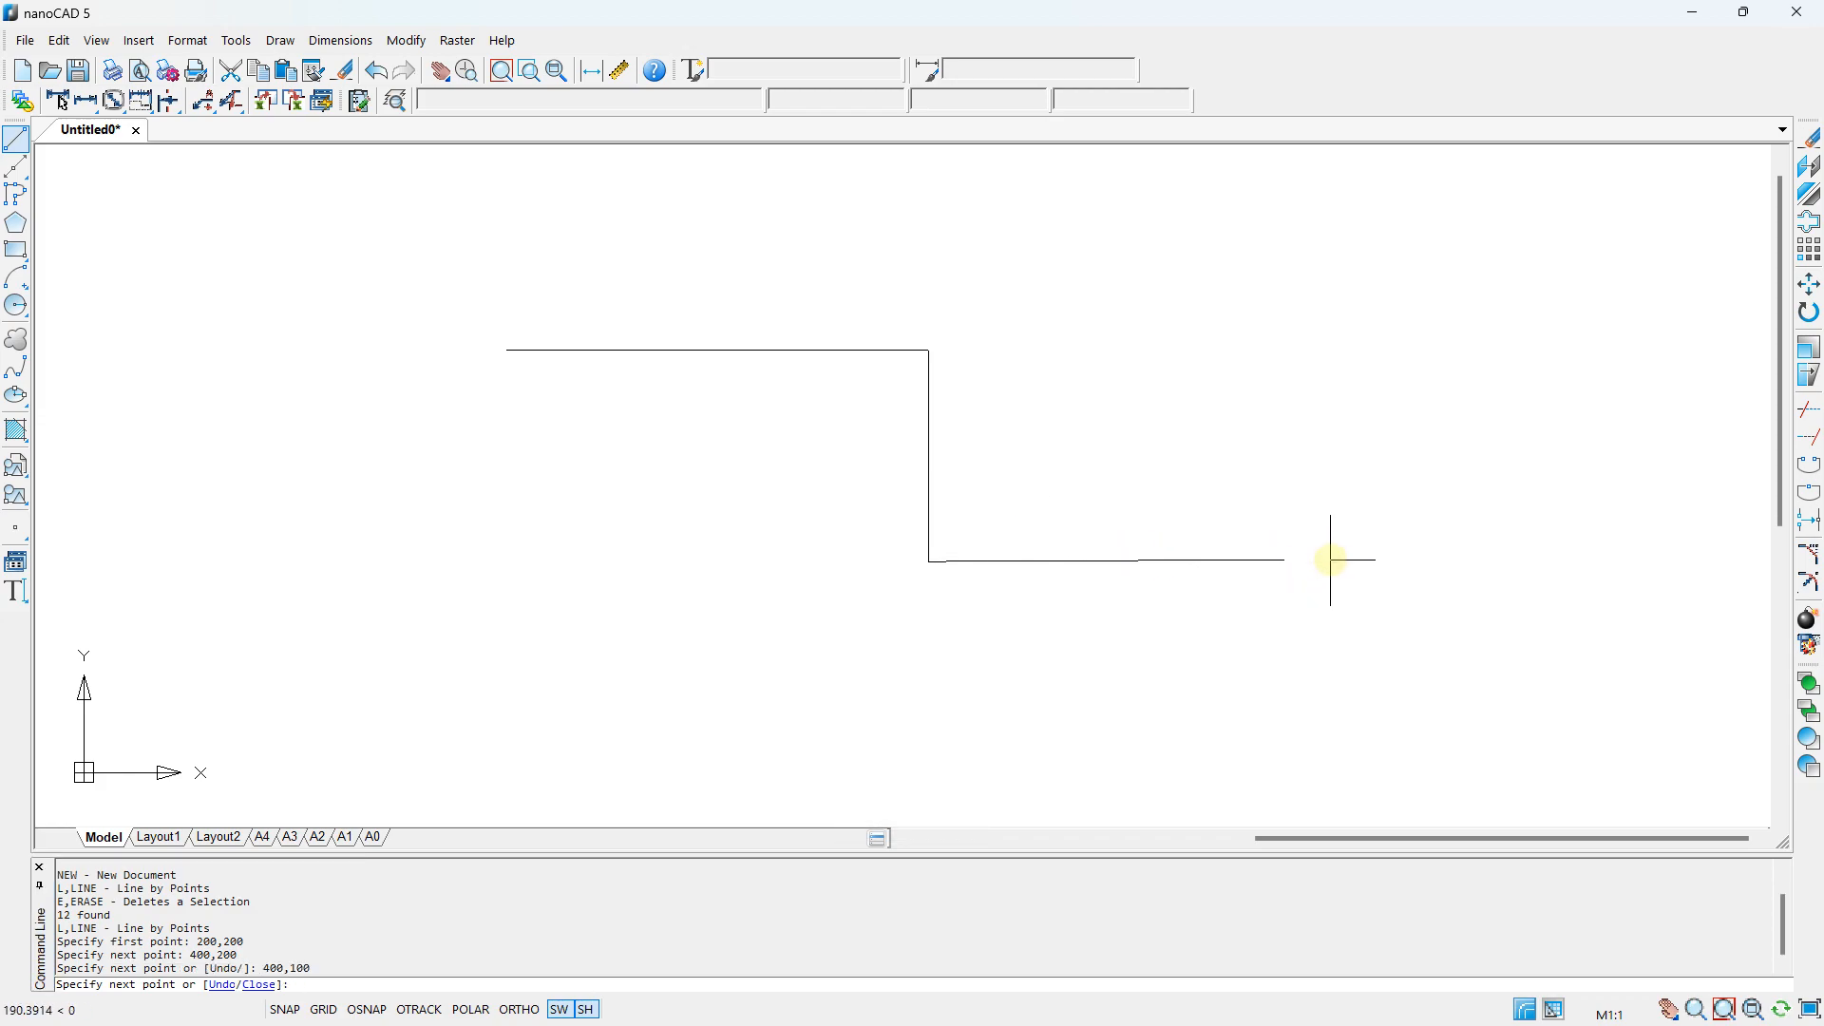
# - Extend the line chain horizontally to absolute coordinates 600,100
pyautogui.press('capslock')
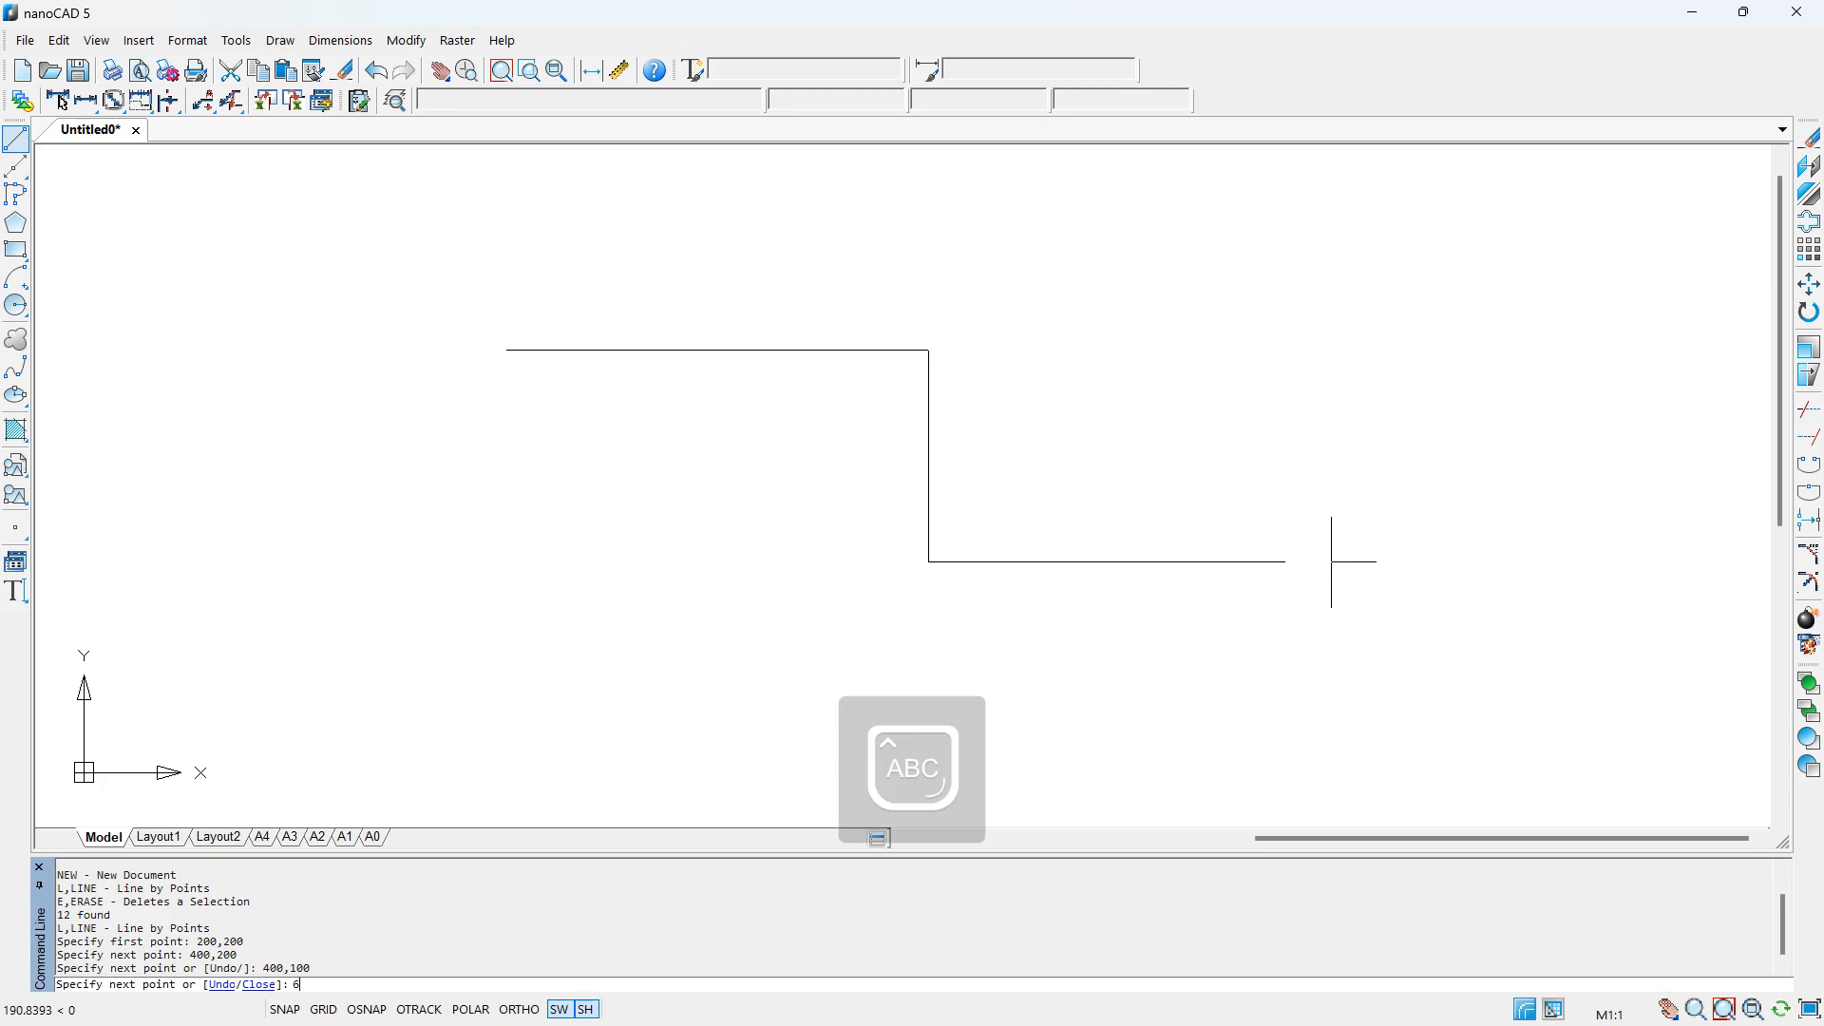
pyautogui.write(',')
pyautogui.press('capslock')
pyautogui.press('Return')
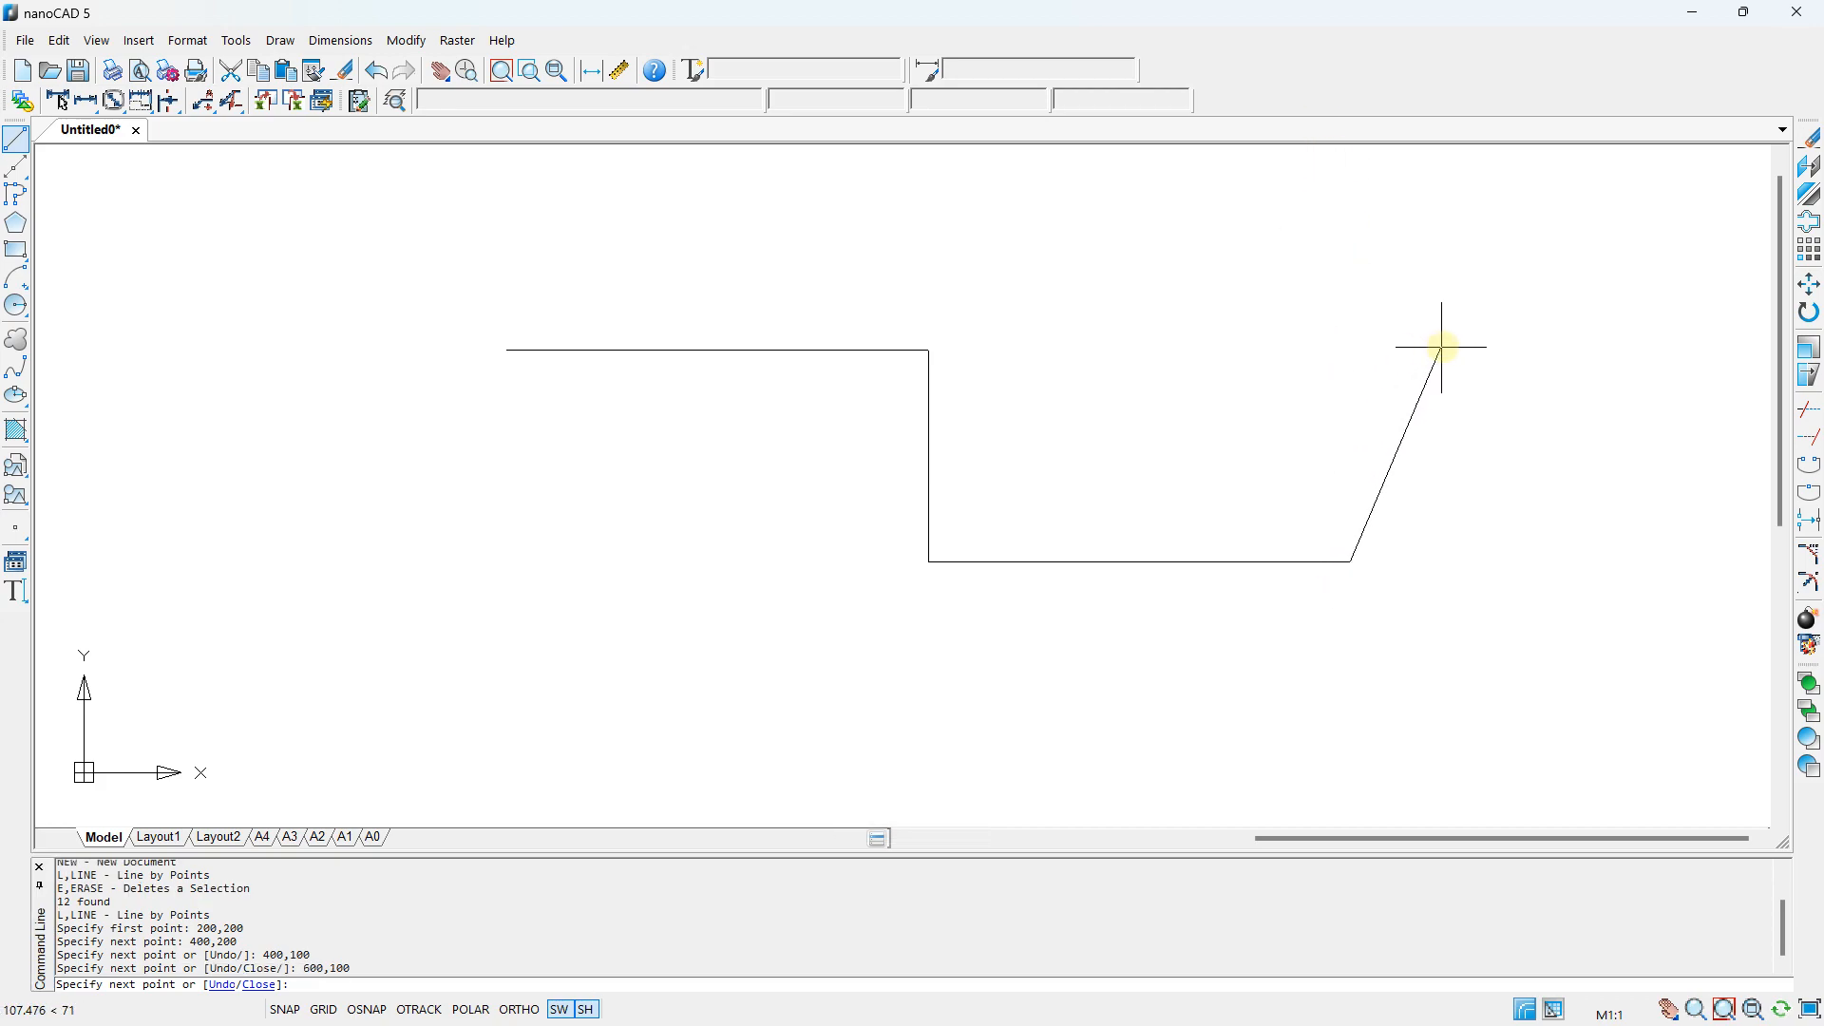
# - Add a steep final segment to absolute coordinates 800,800 and finish the line chain
pyautogui.press('capslock')
pyautogui.scroll(-3, 1442, 346)
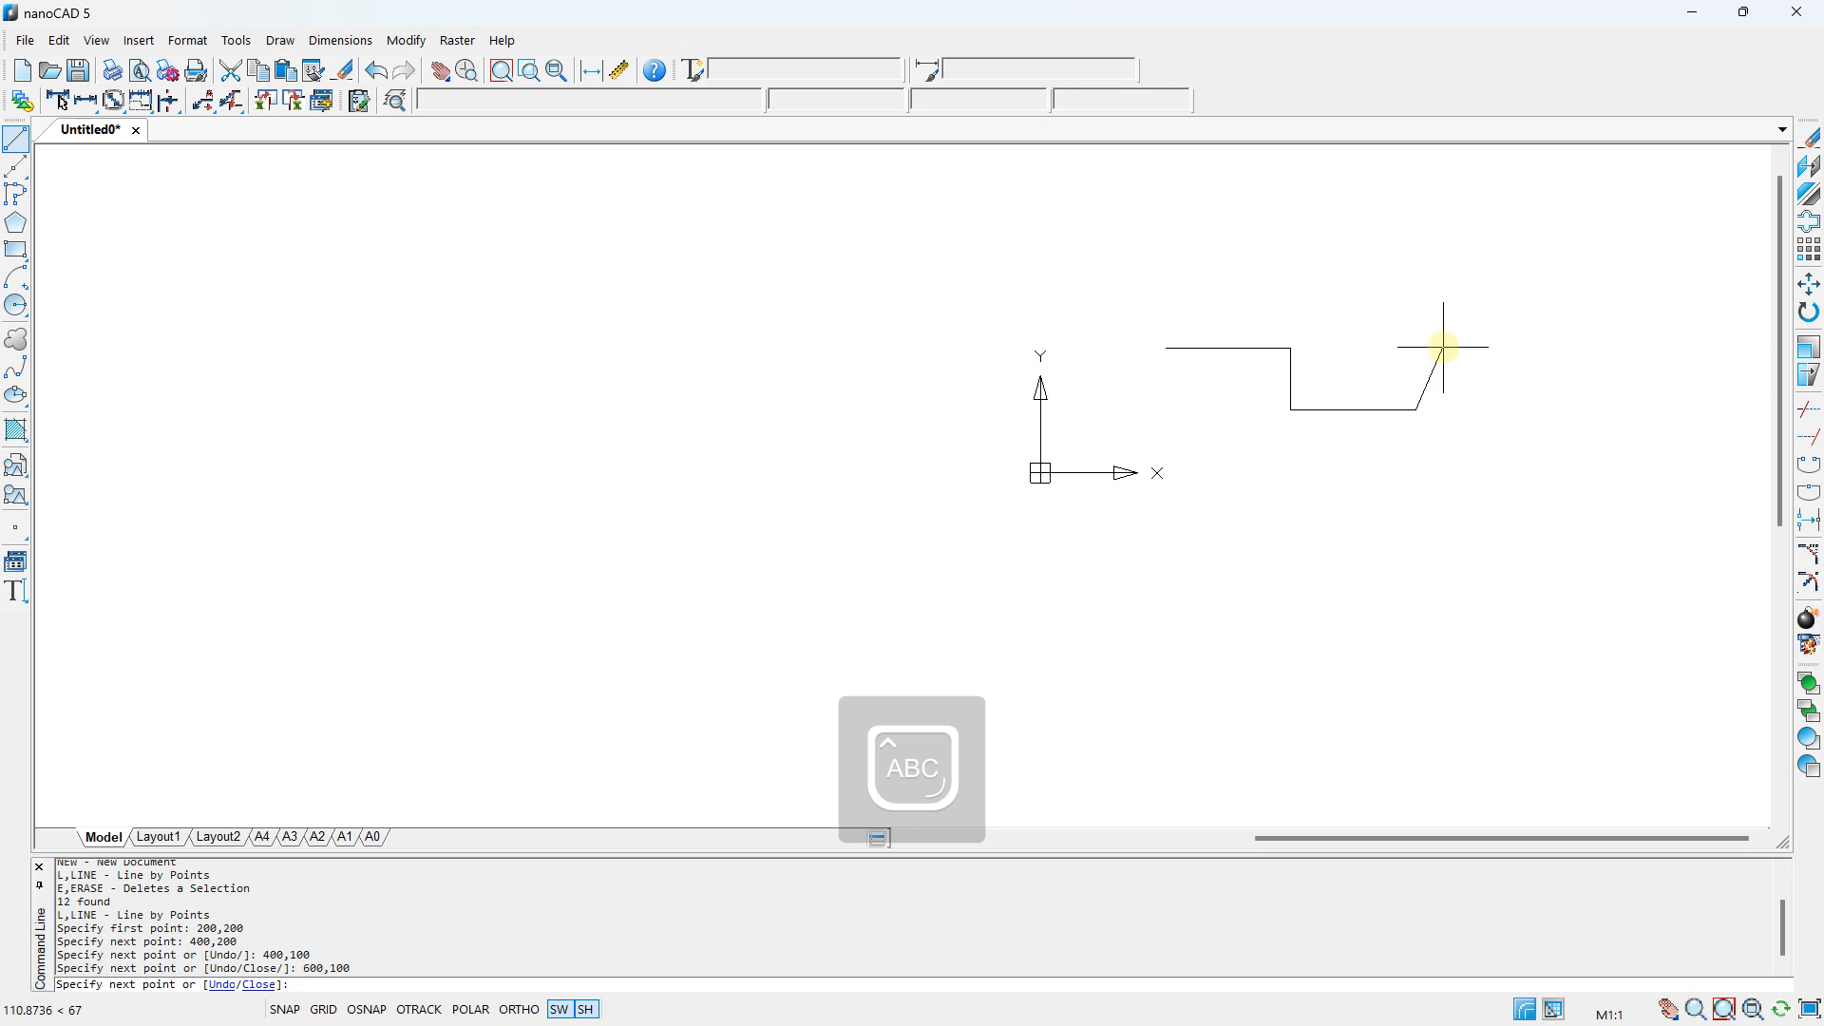
pyautogui.moveTo(1437, 342); pyautogui.dragTo(623, 492, button='middle')
pyautogui.press('capslock')
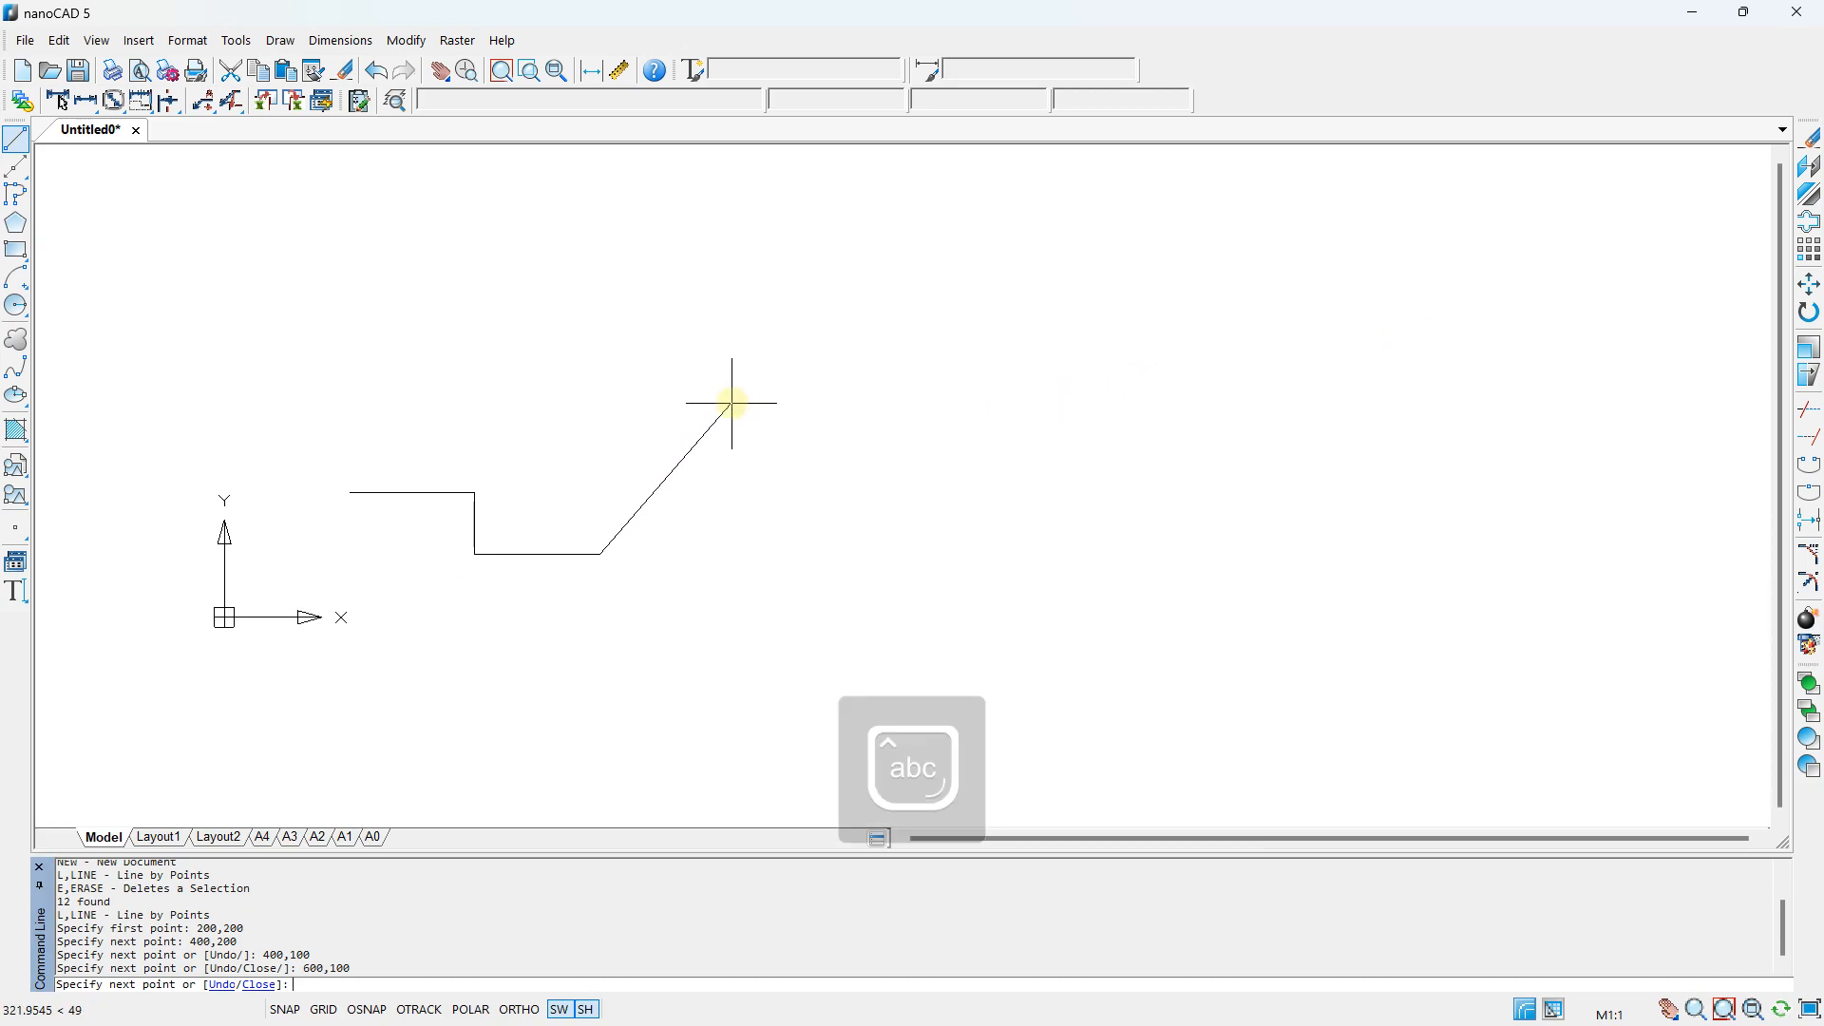
pyautogui.write('0,')
pyautogui.press('capslock')
pyautogui.press('Return')
pyautogui.scroll(-2, 731, 403)
pyautogui.moveTo(766, 318); pyautogui.dragTo(794, 443, button='middle')
pyautogui.scroll(2, 783, 442)
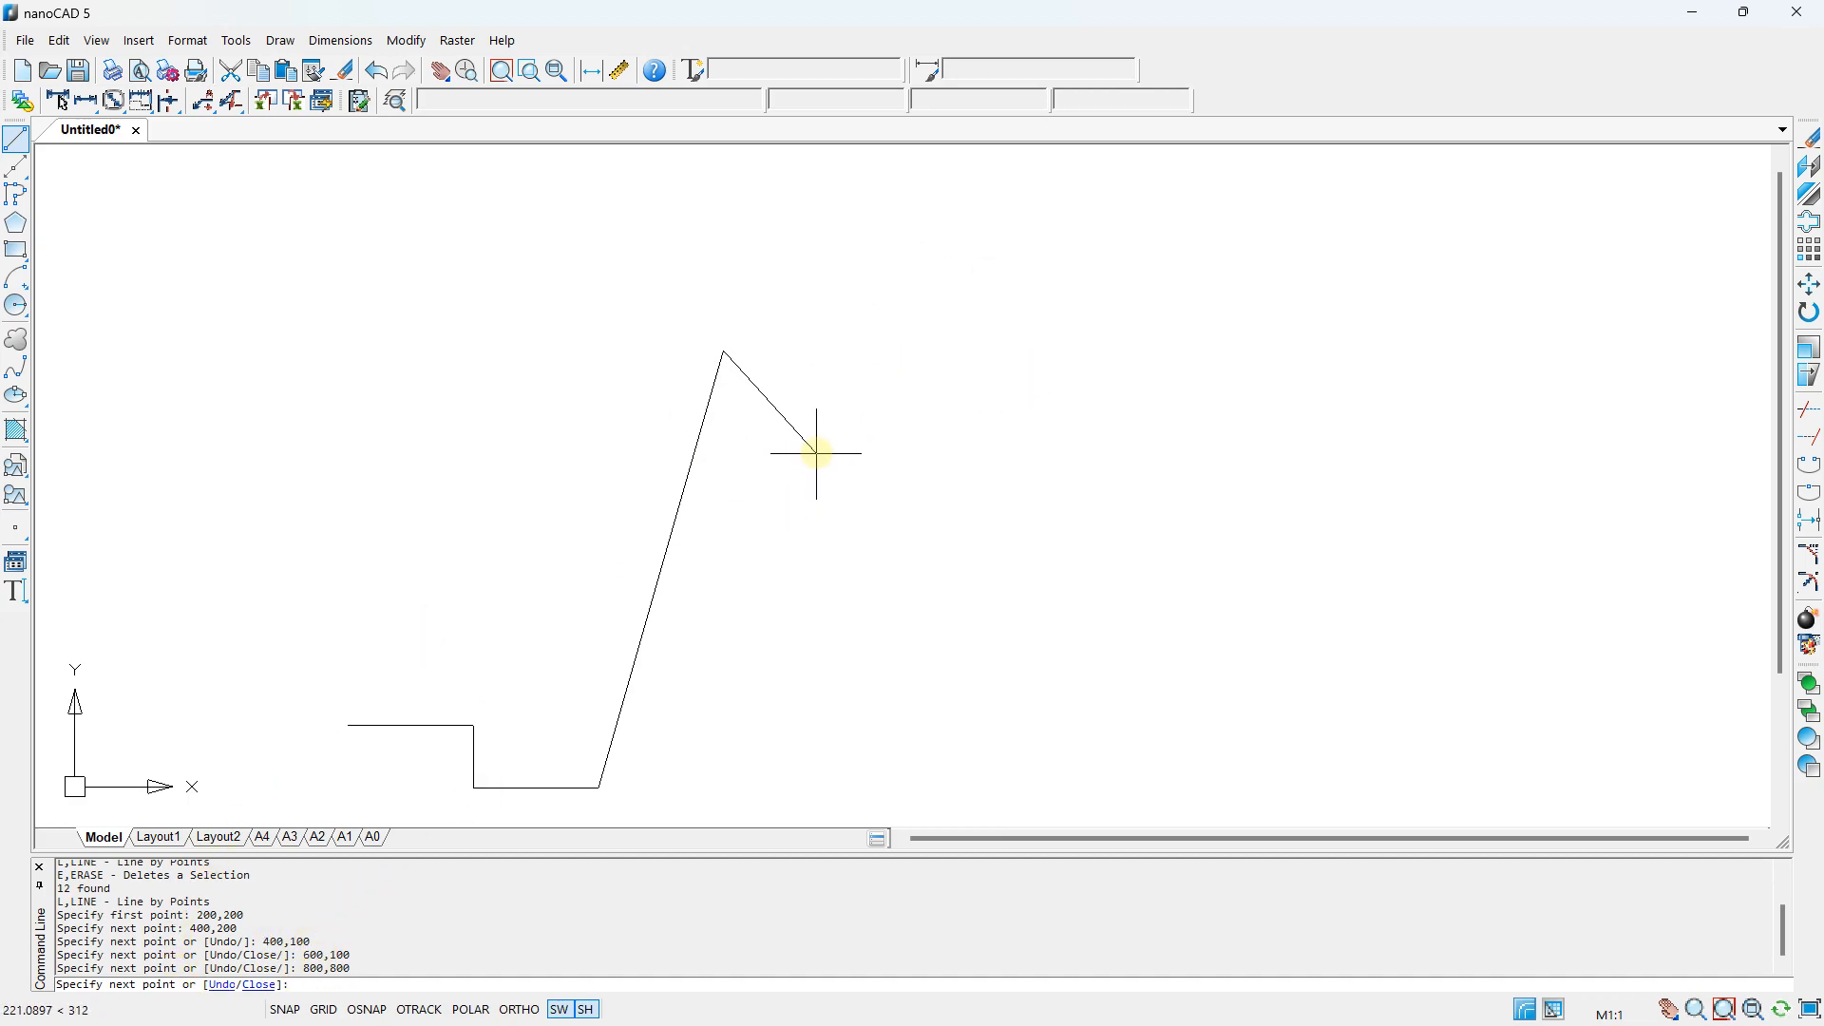
pyautogui.press('Return')
# - Erase all four lines of the chain drawn by coordinates
pyautogui.scroll(-2, 795, 342)
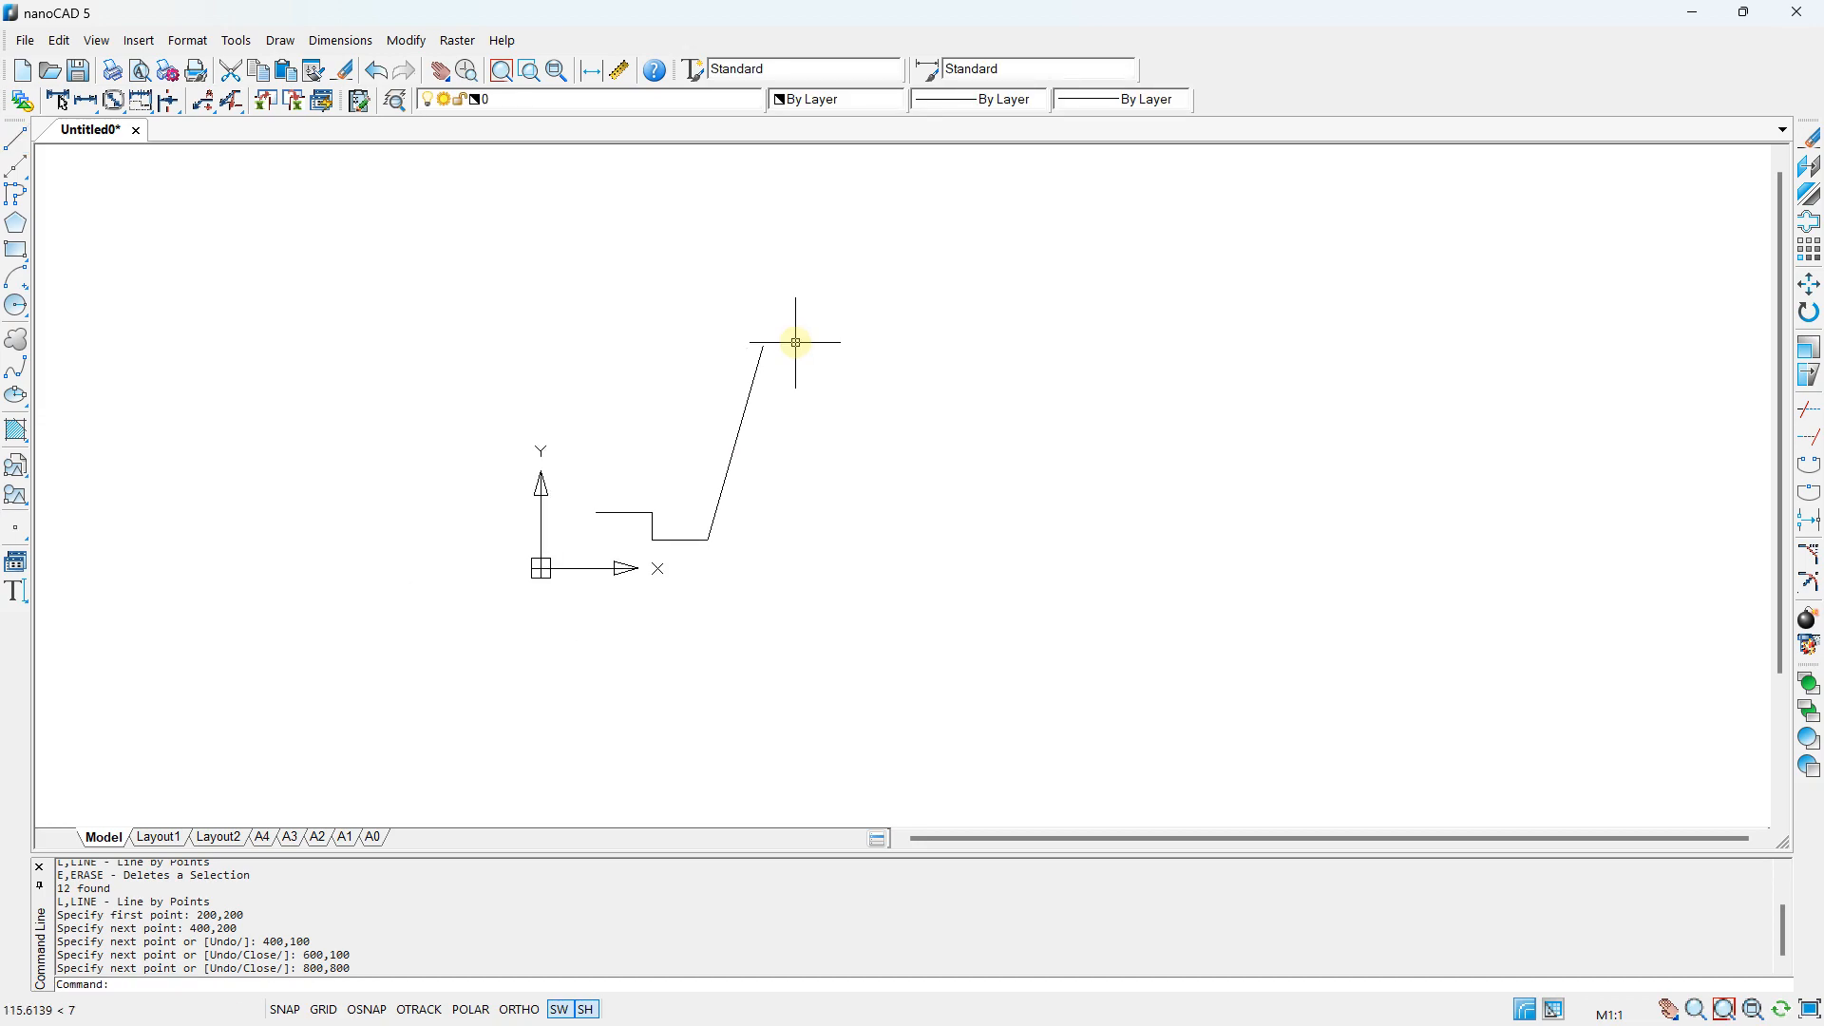
pyautogui.click(866, 294)
pyautogui.click(417, 670)
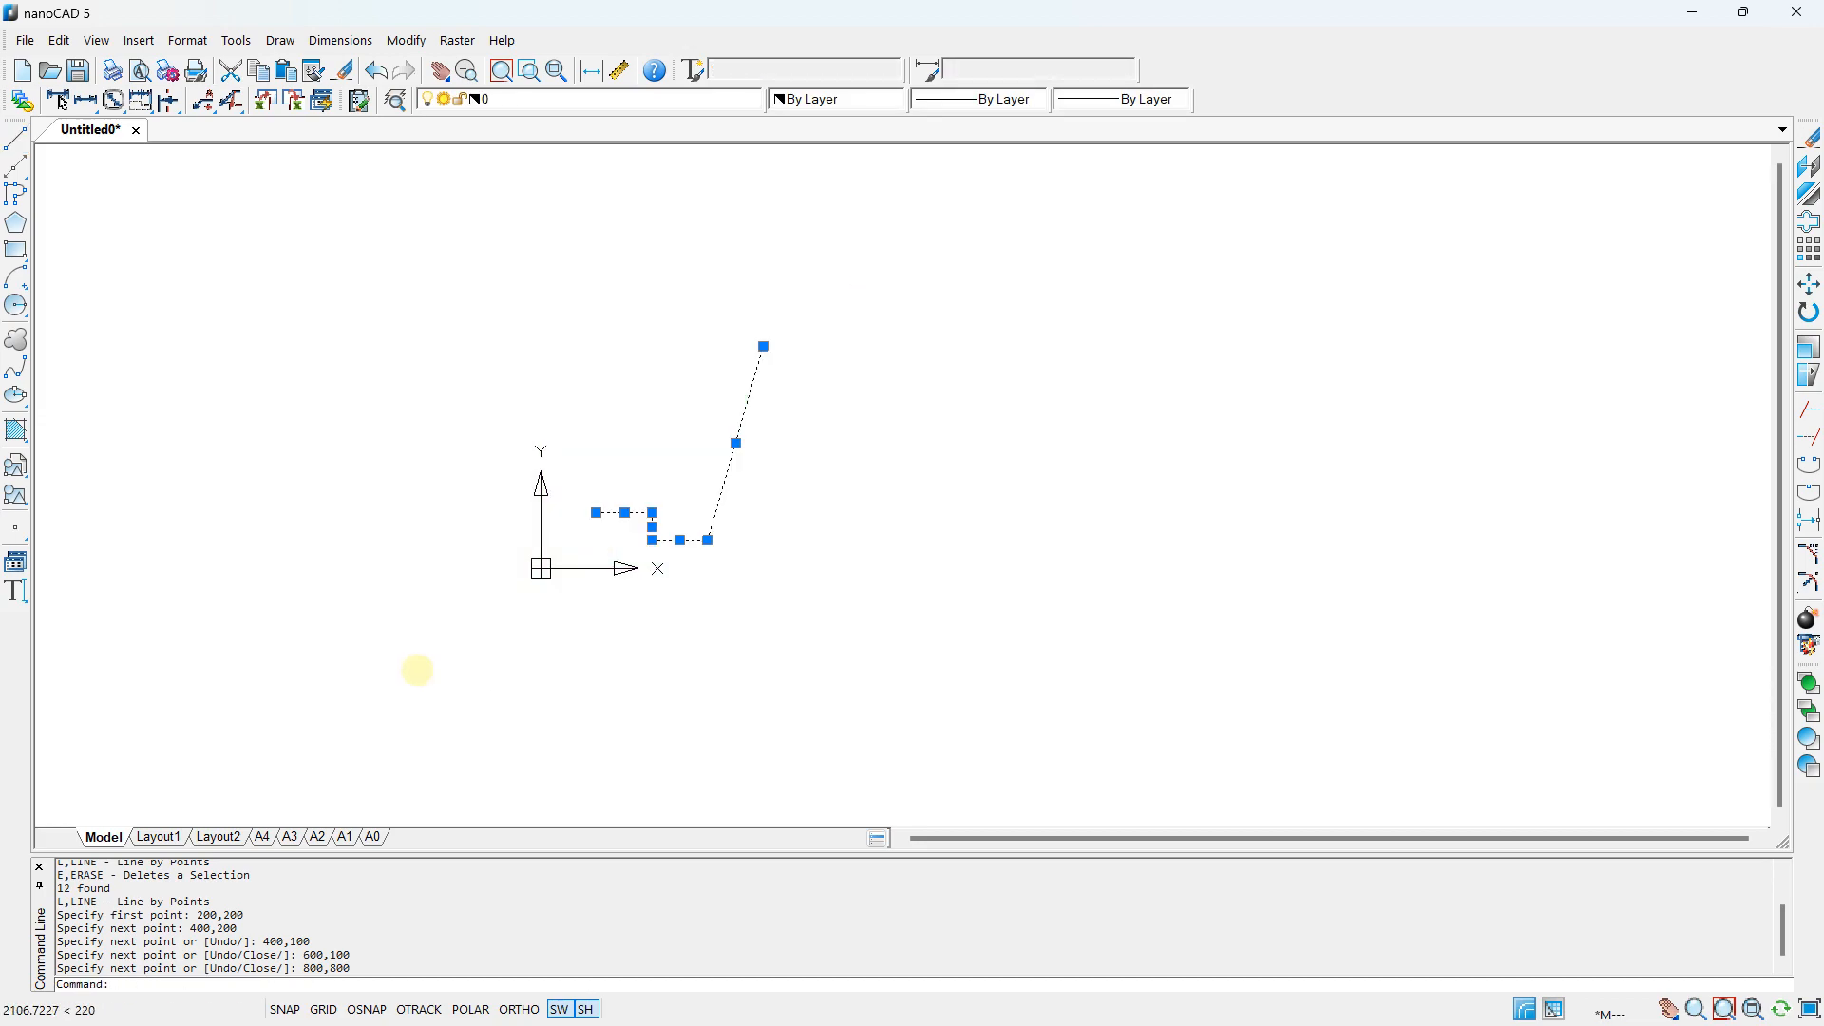
pyautogui.press('Delete')
# - Turn on the grid display while a line is in progress and abandon that line
pyautogui.scroll(3, 880, 338)
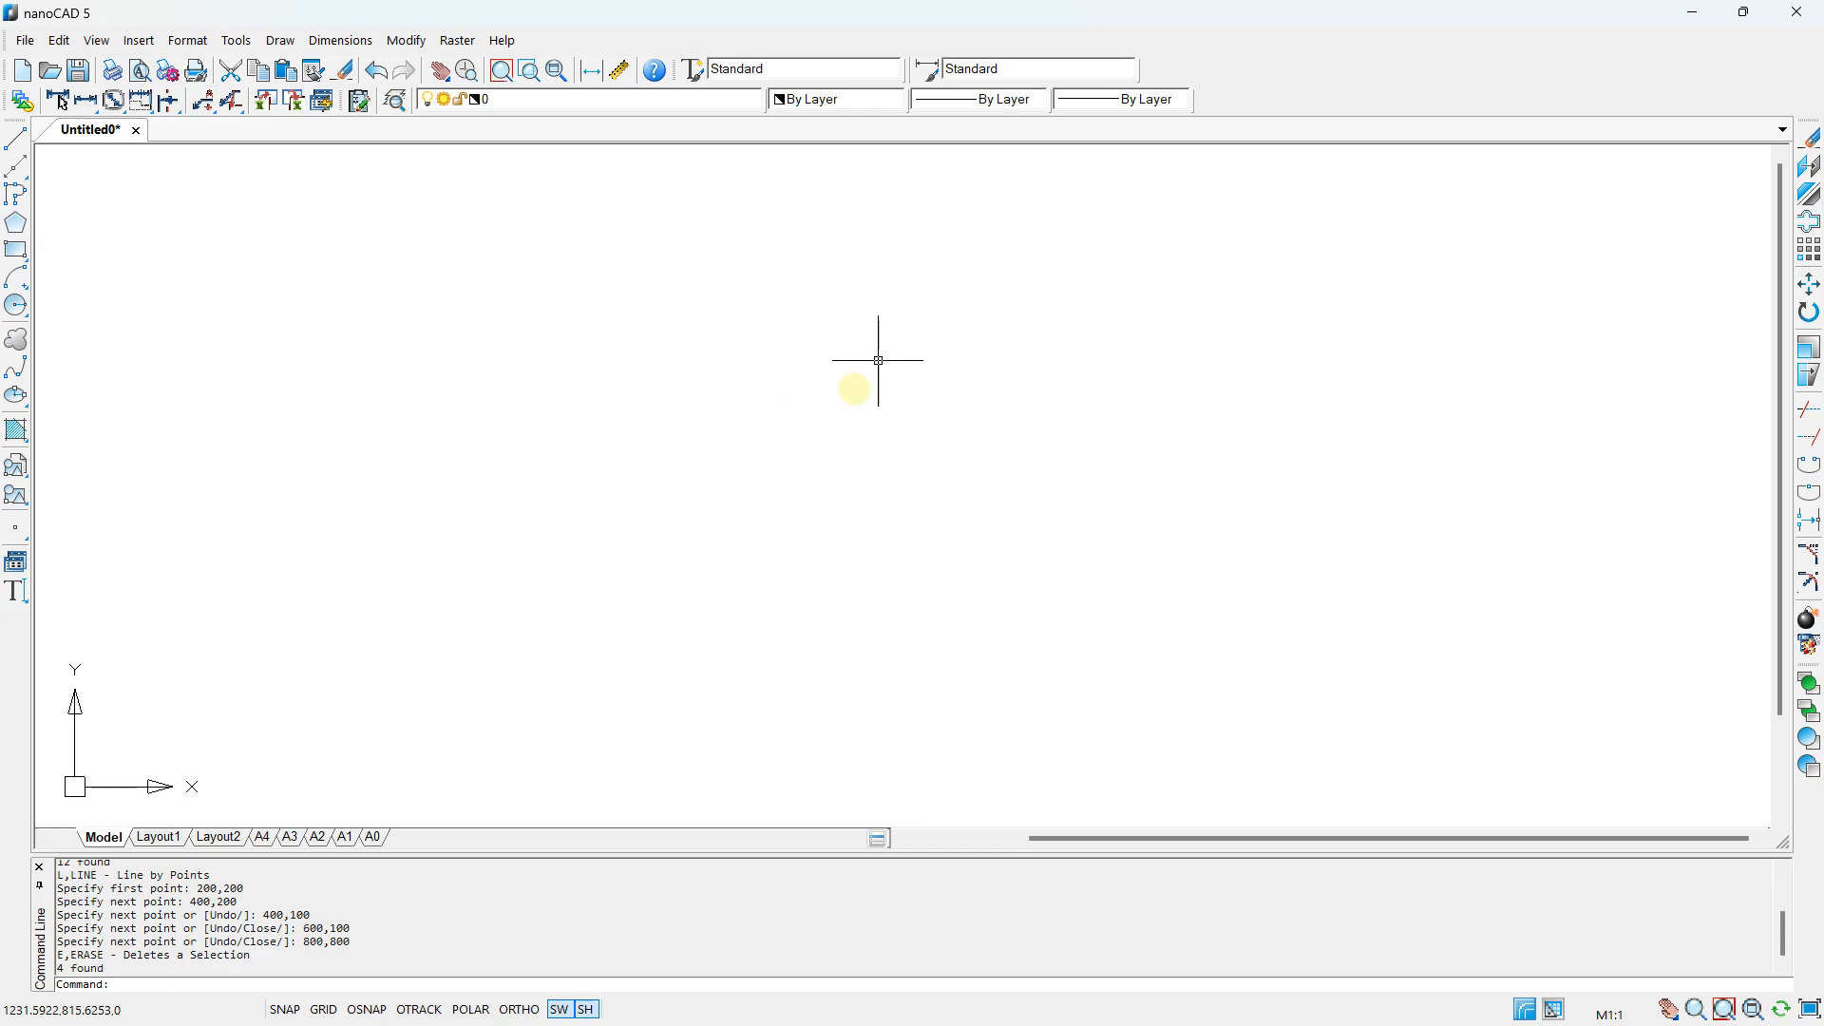
pyautogui.click(15, 139)
pyautogui.click(454, 309)
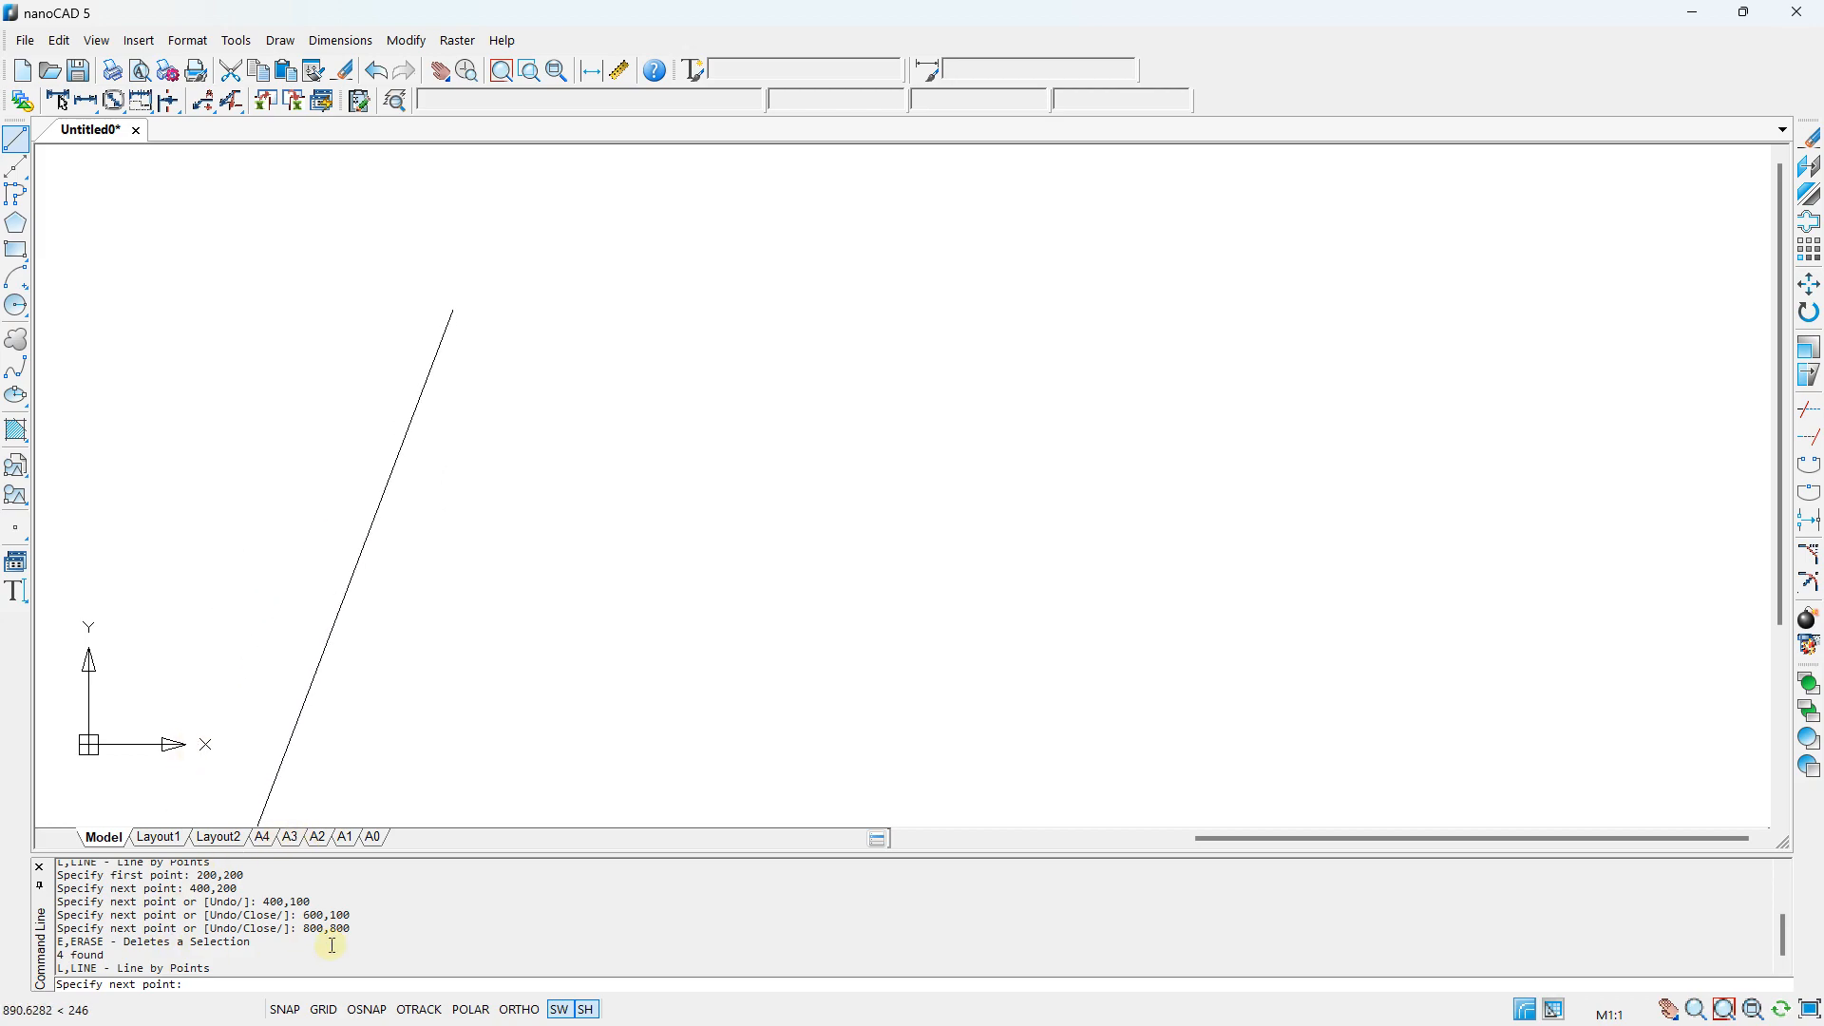
pyautogui.click(324, 1009)
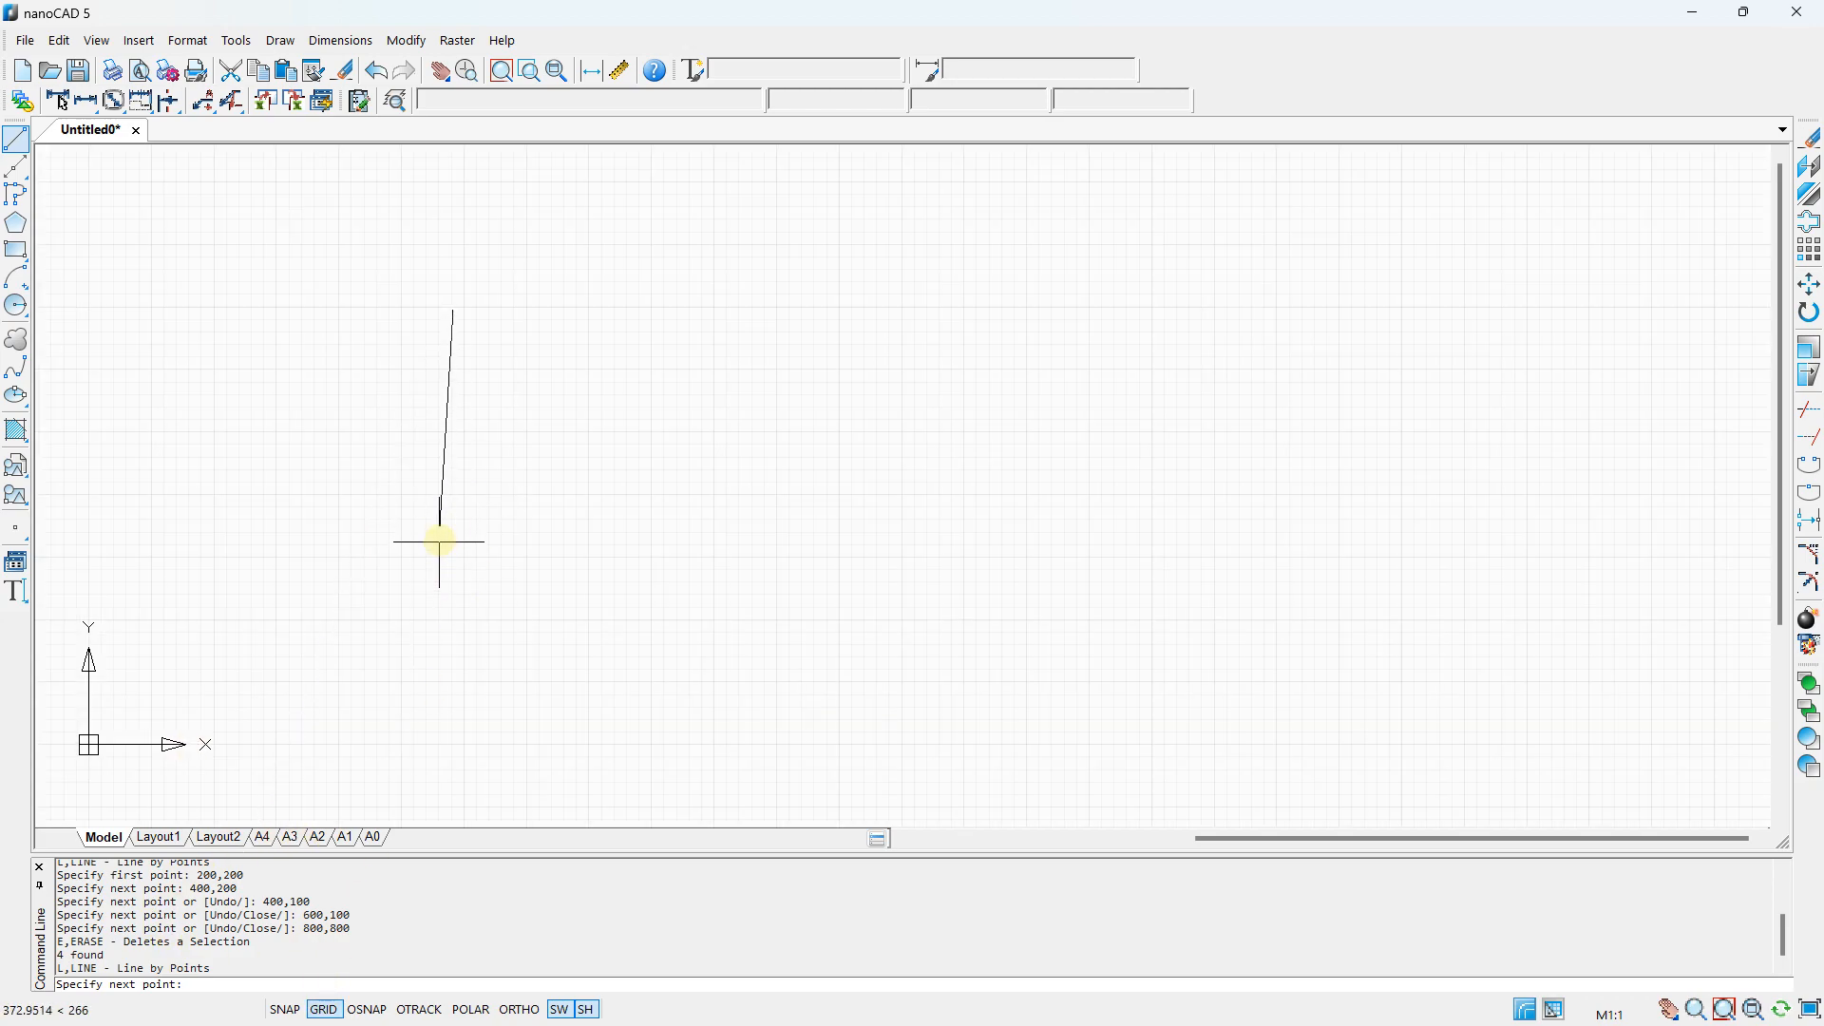
pyautogui.press('Escape')
# - Turn on grid snap and draw a single vertical line between two grid points, ending the Line command
pyautogui.click(15, 140)
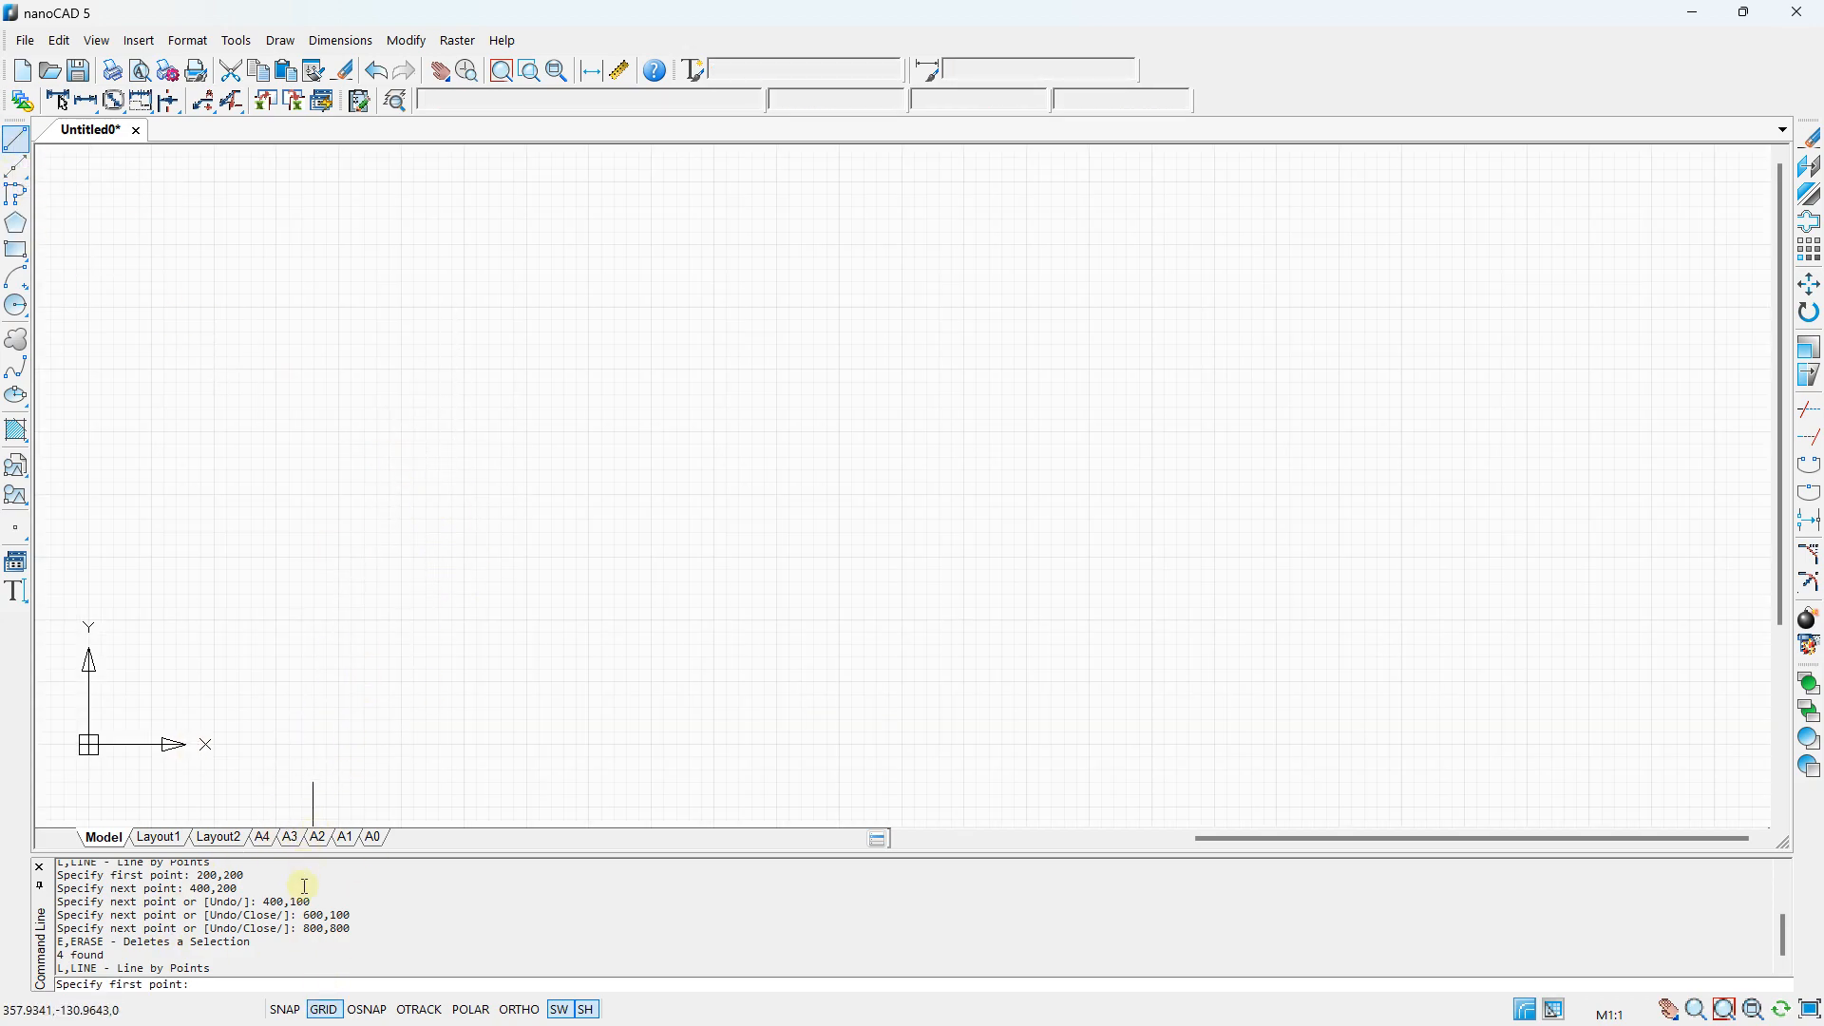
pyautogui.click(464, 244)
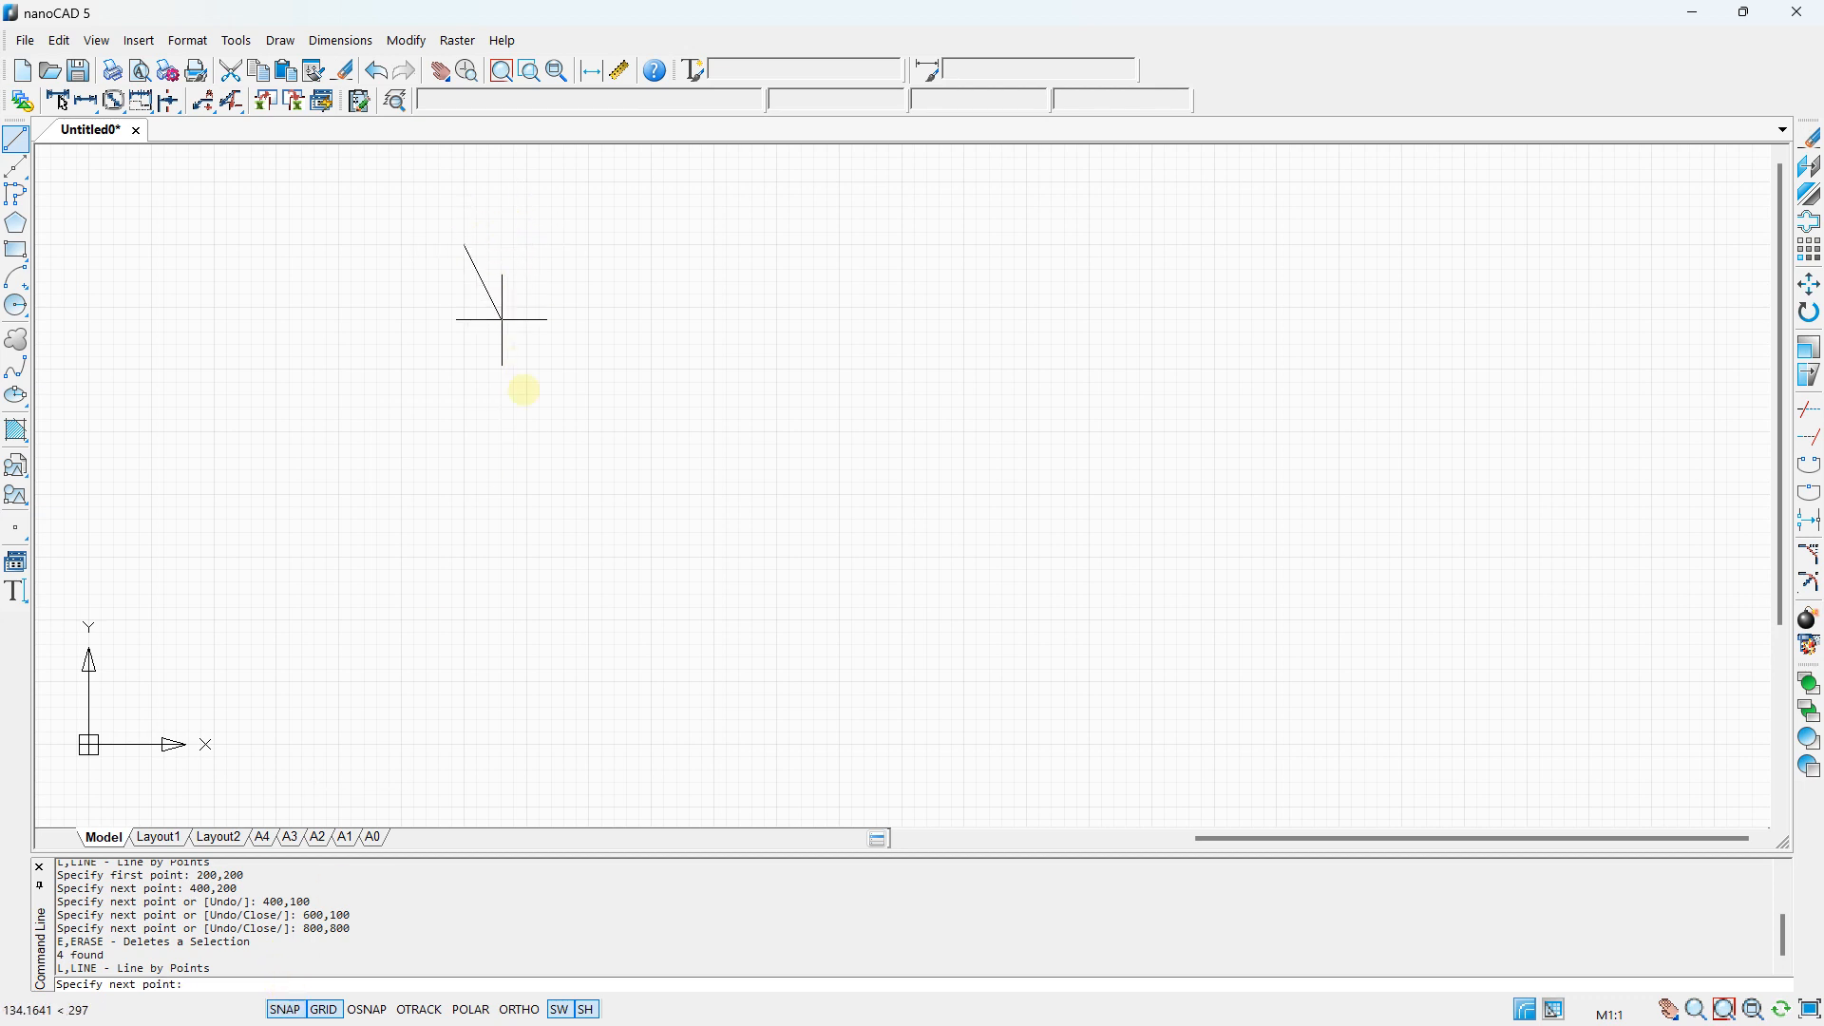
pyautogui.click(464, 682)
pyautogui.press('Escape')
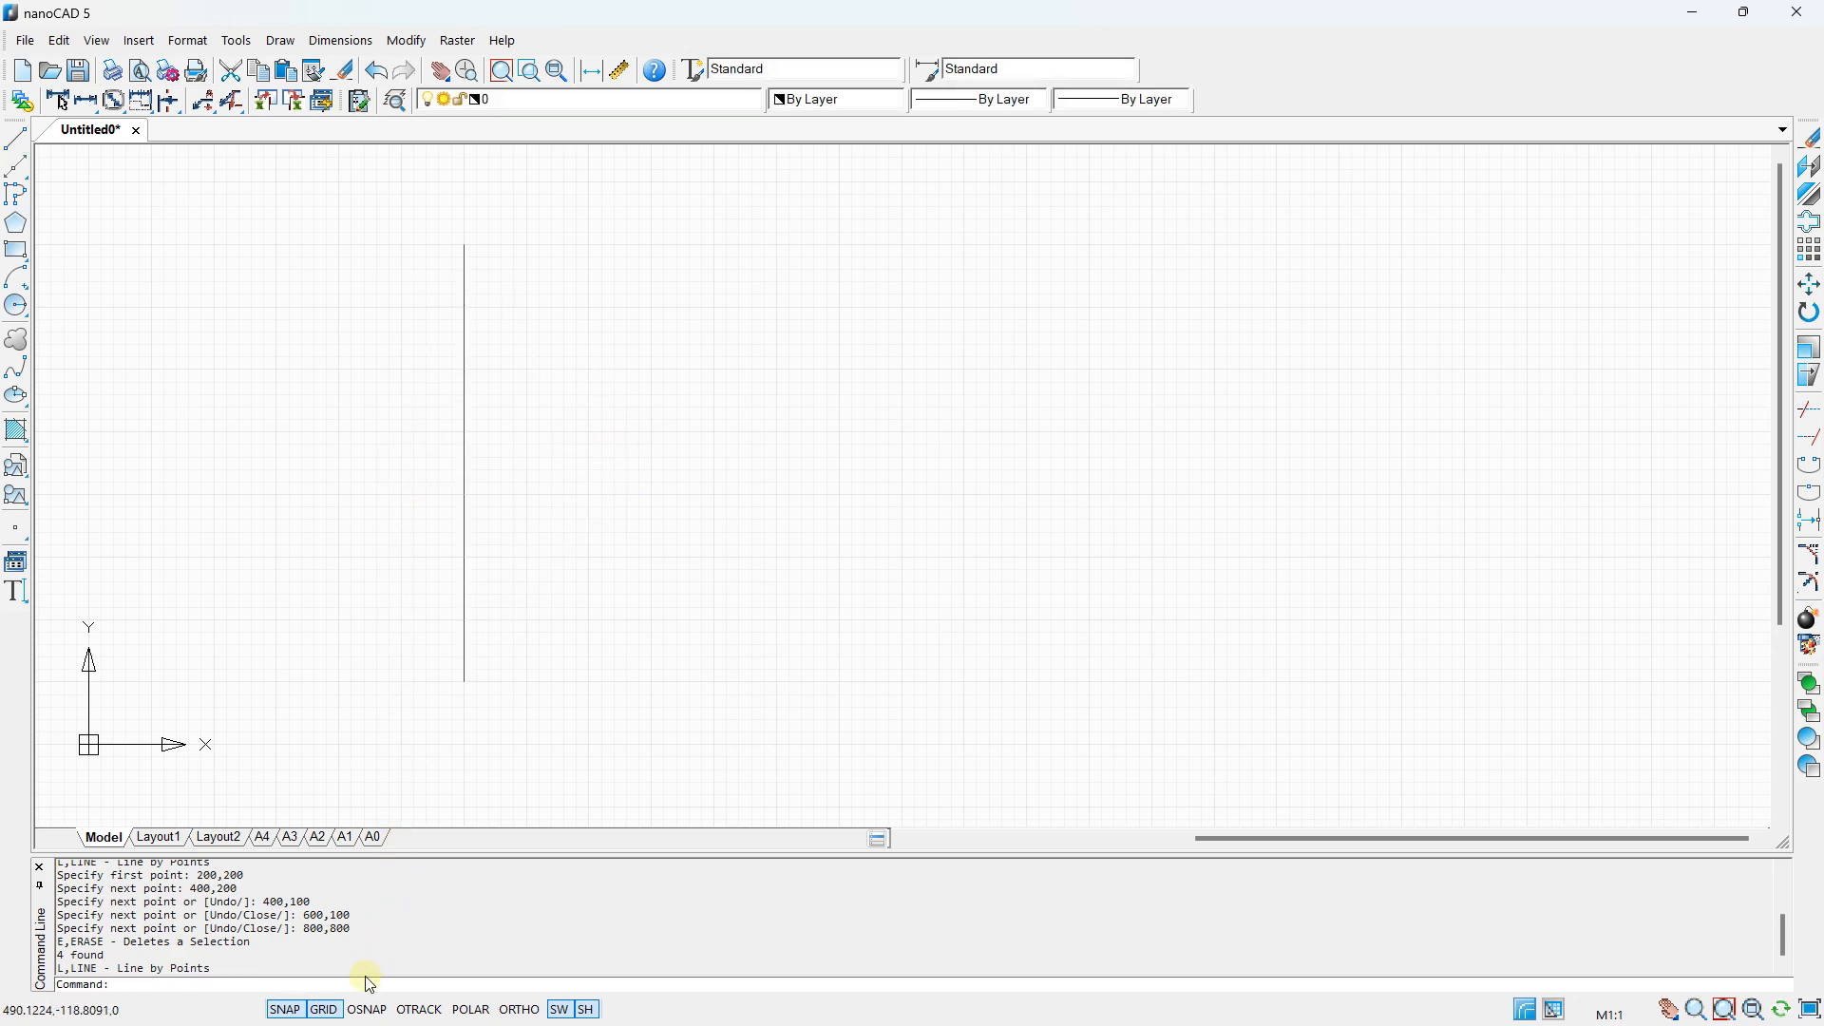
# - Turn on object snap with the Midpoint mode added, and switch off the grid display and grid snap
pyautogui.click(370, 1011)
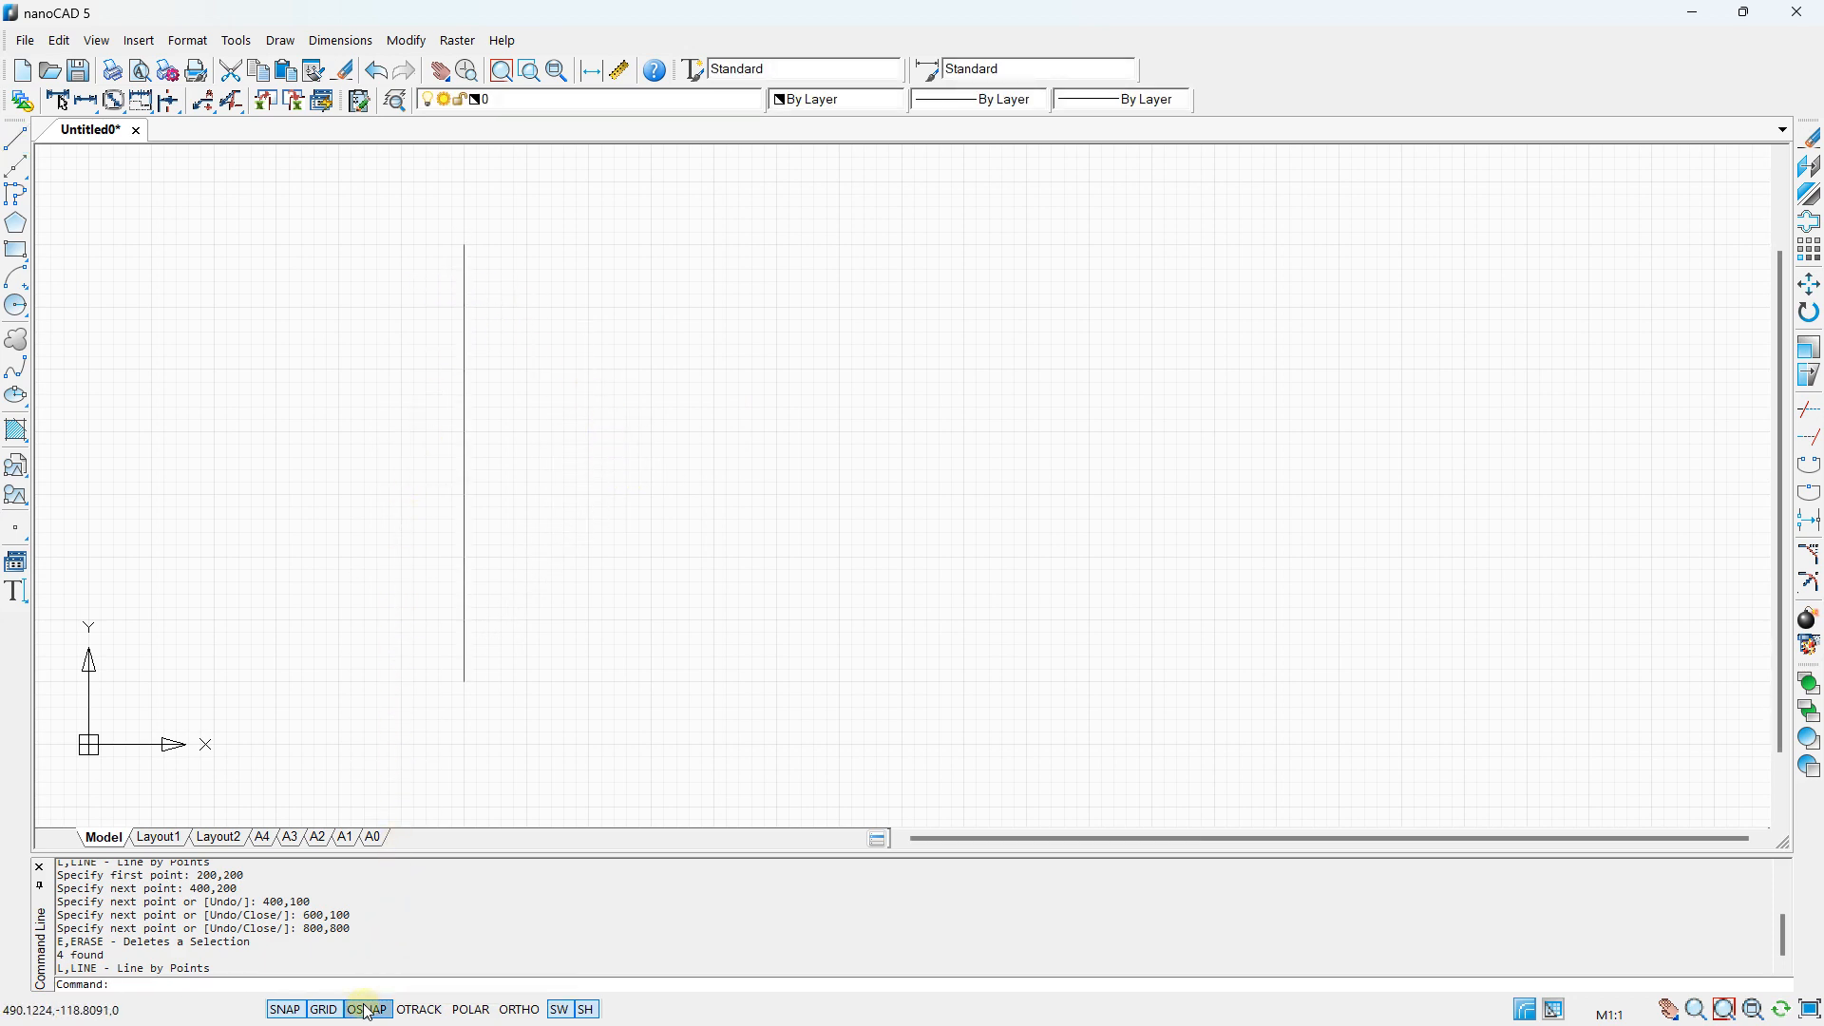
pyautogui.rightClick(367, 1010)
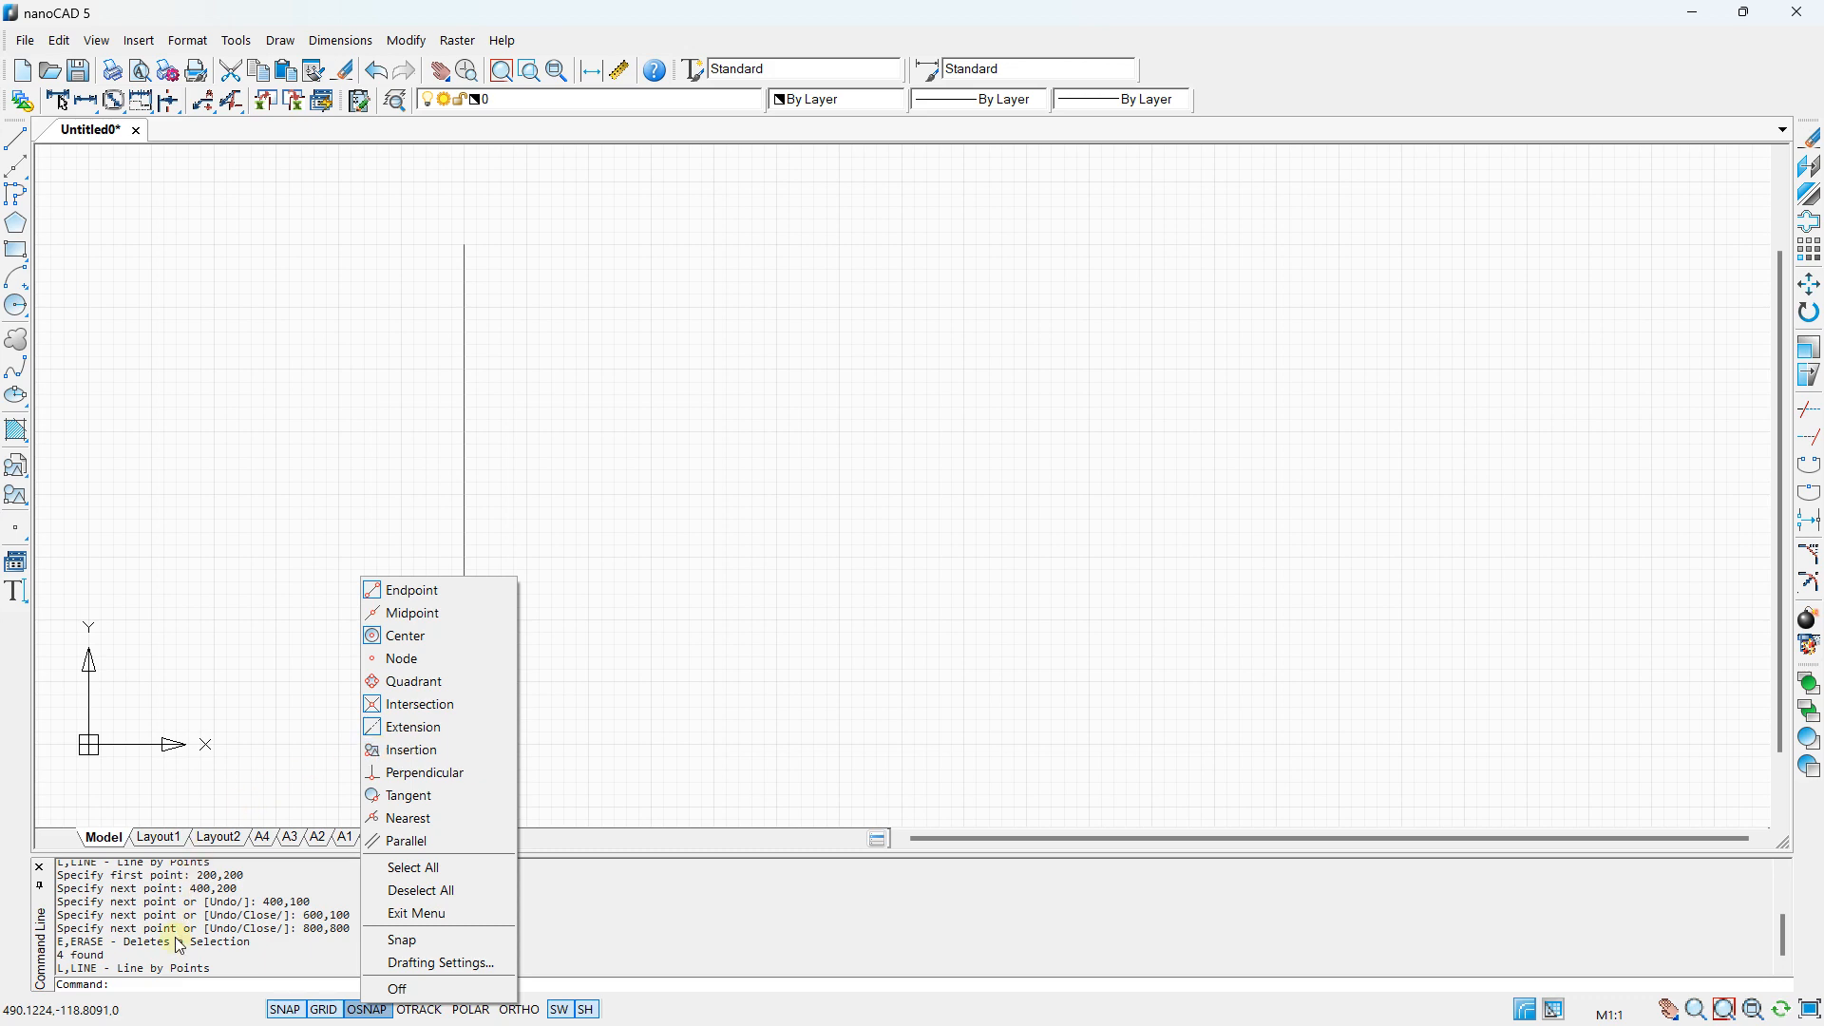
pyautogui.click(233, 975)
pyautogui.click(323, 1010)
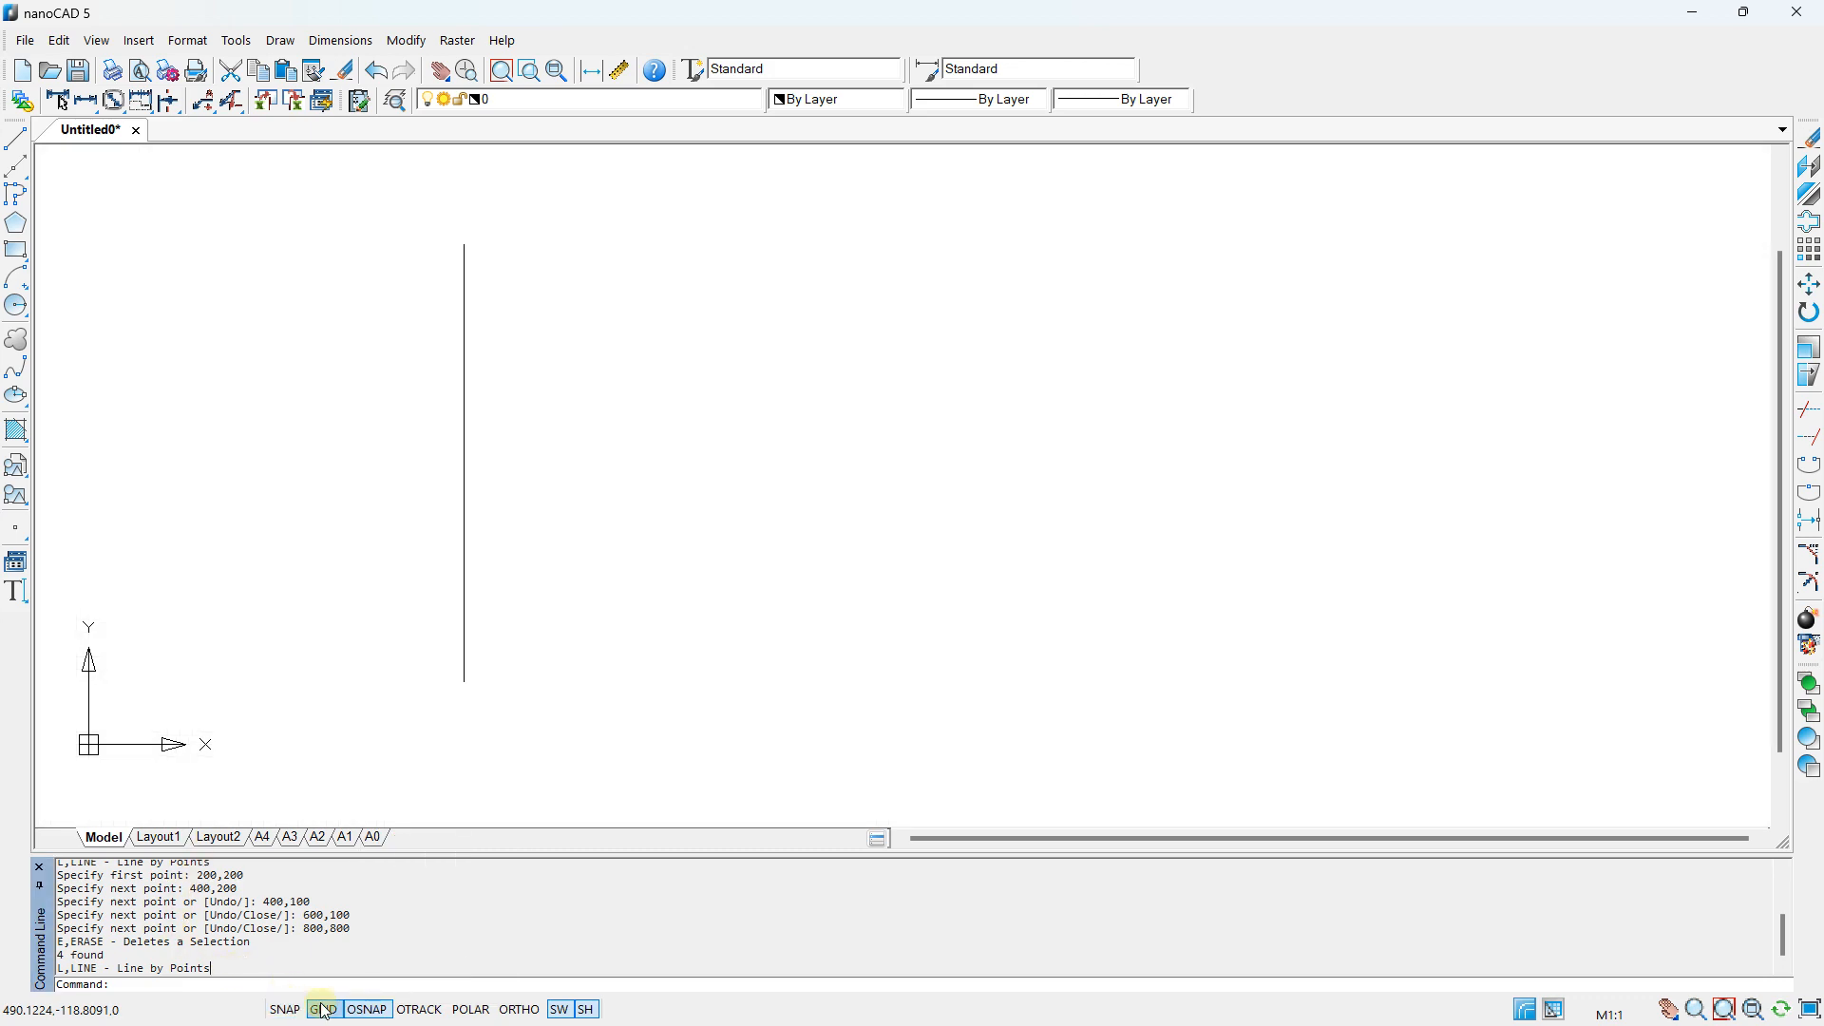
pyautogui.click(377, 1009)
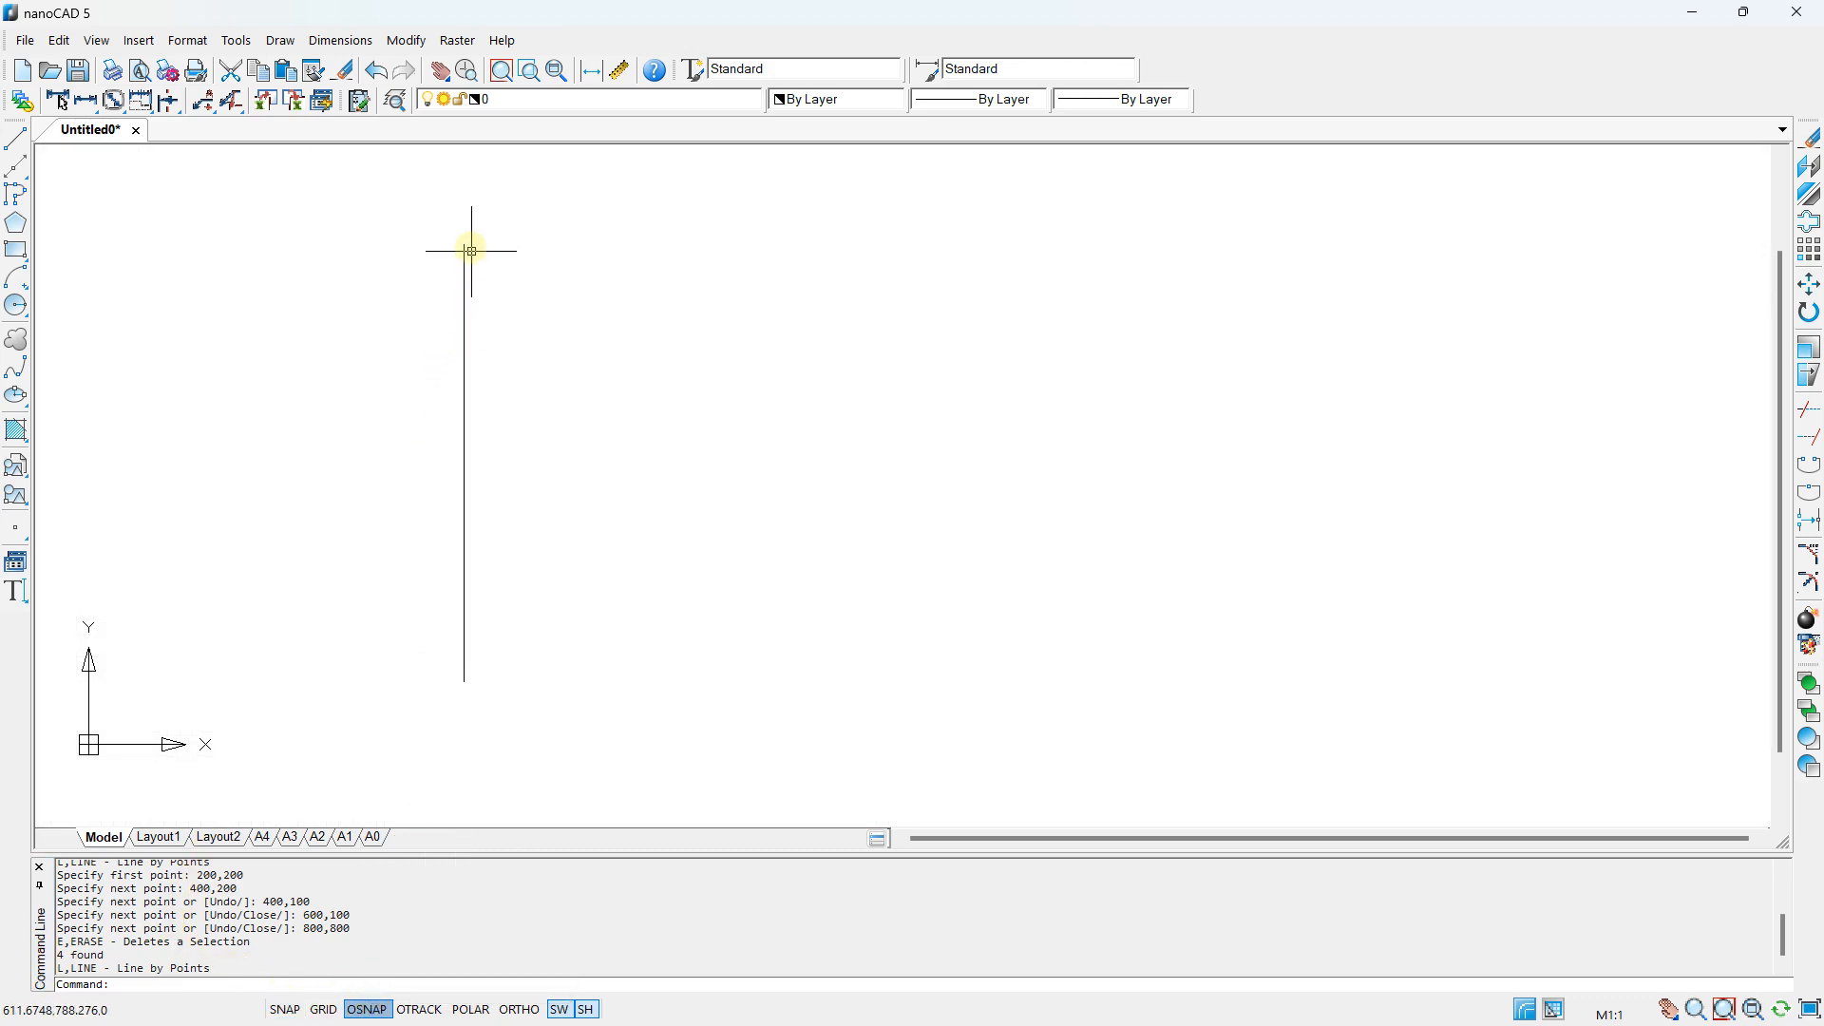
pyautogui.click(15, 141)
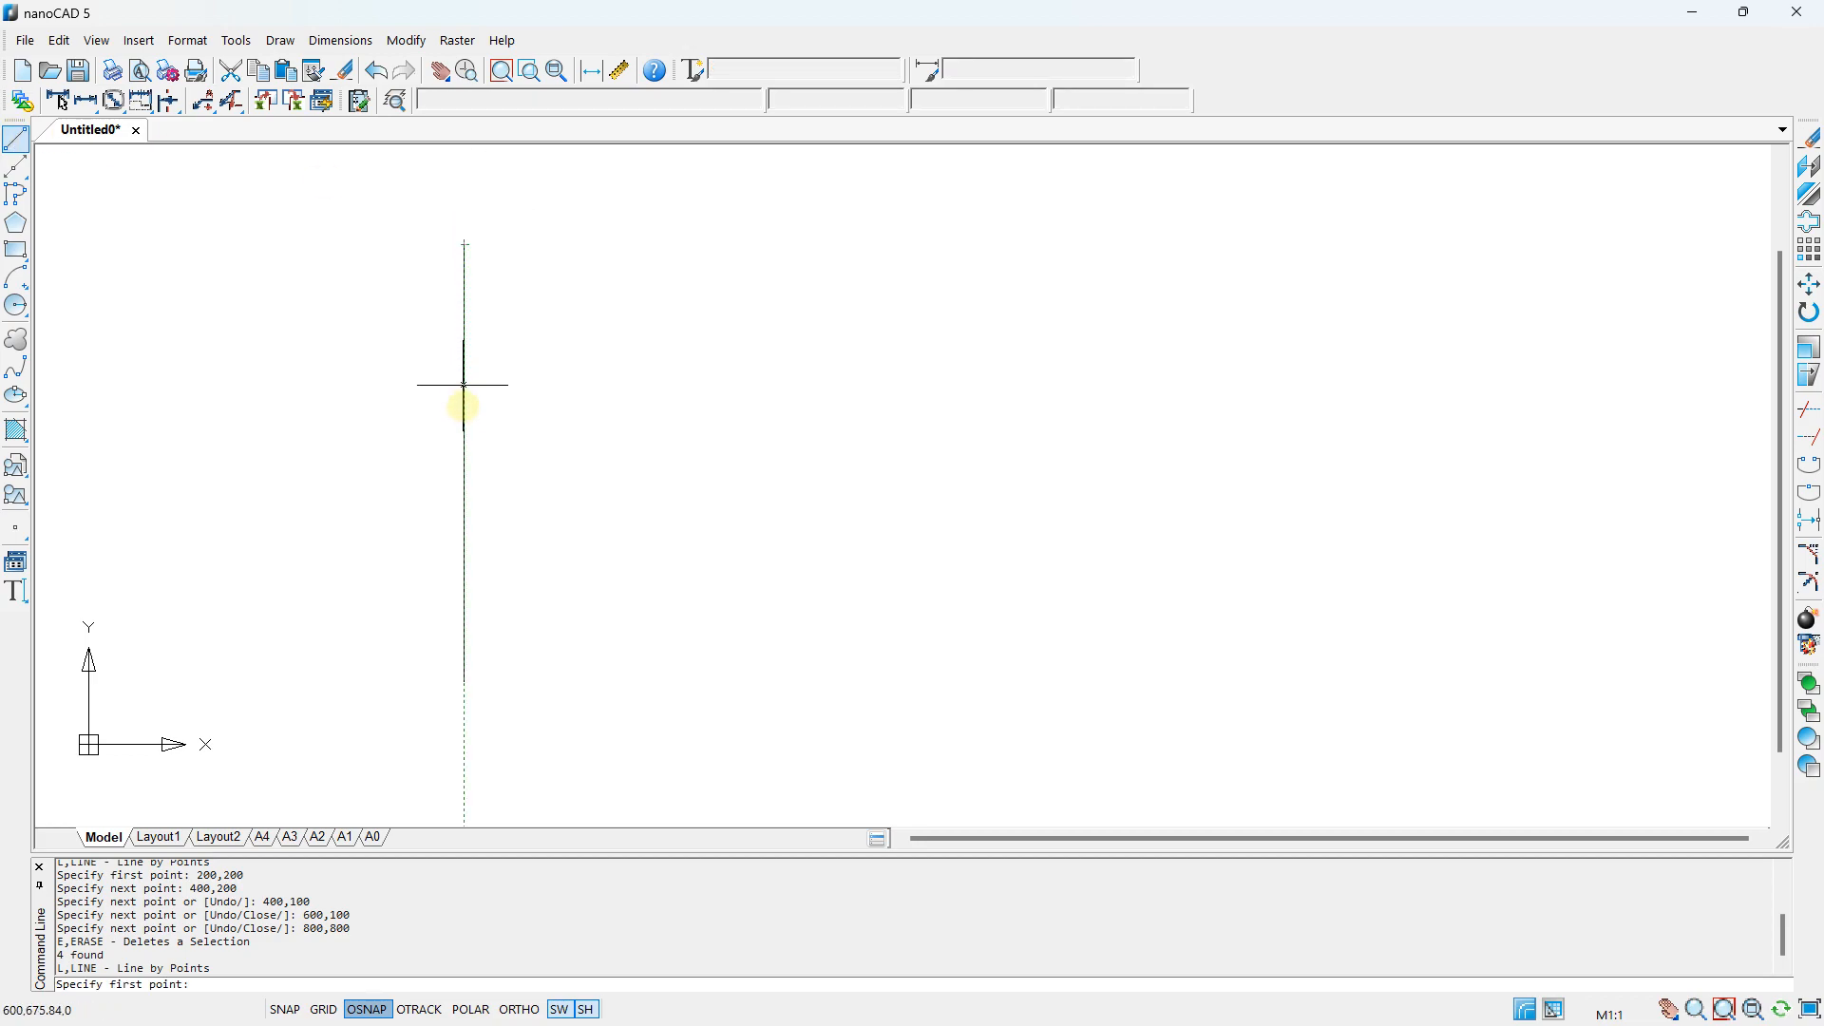
pyautogui.rightClick(366, 1013)
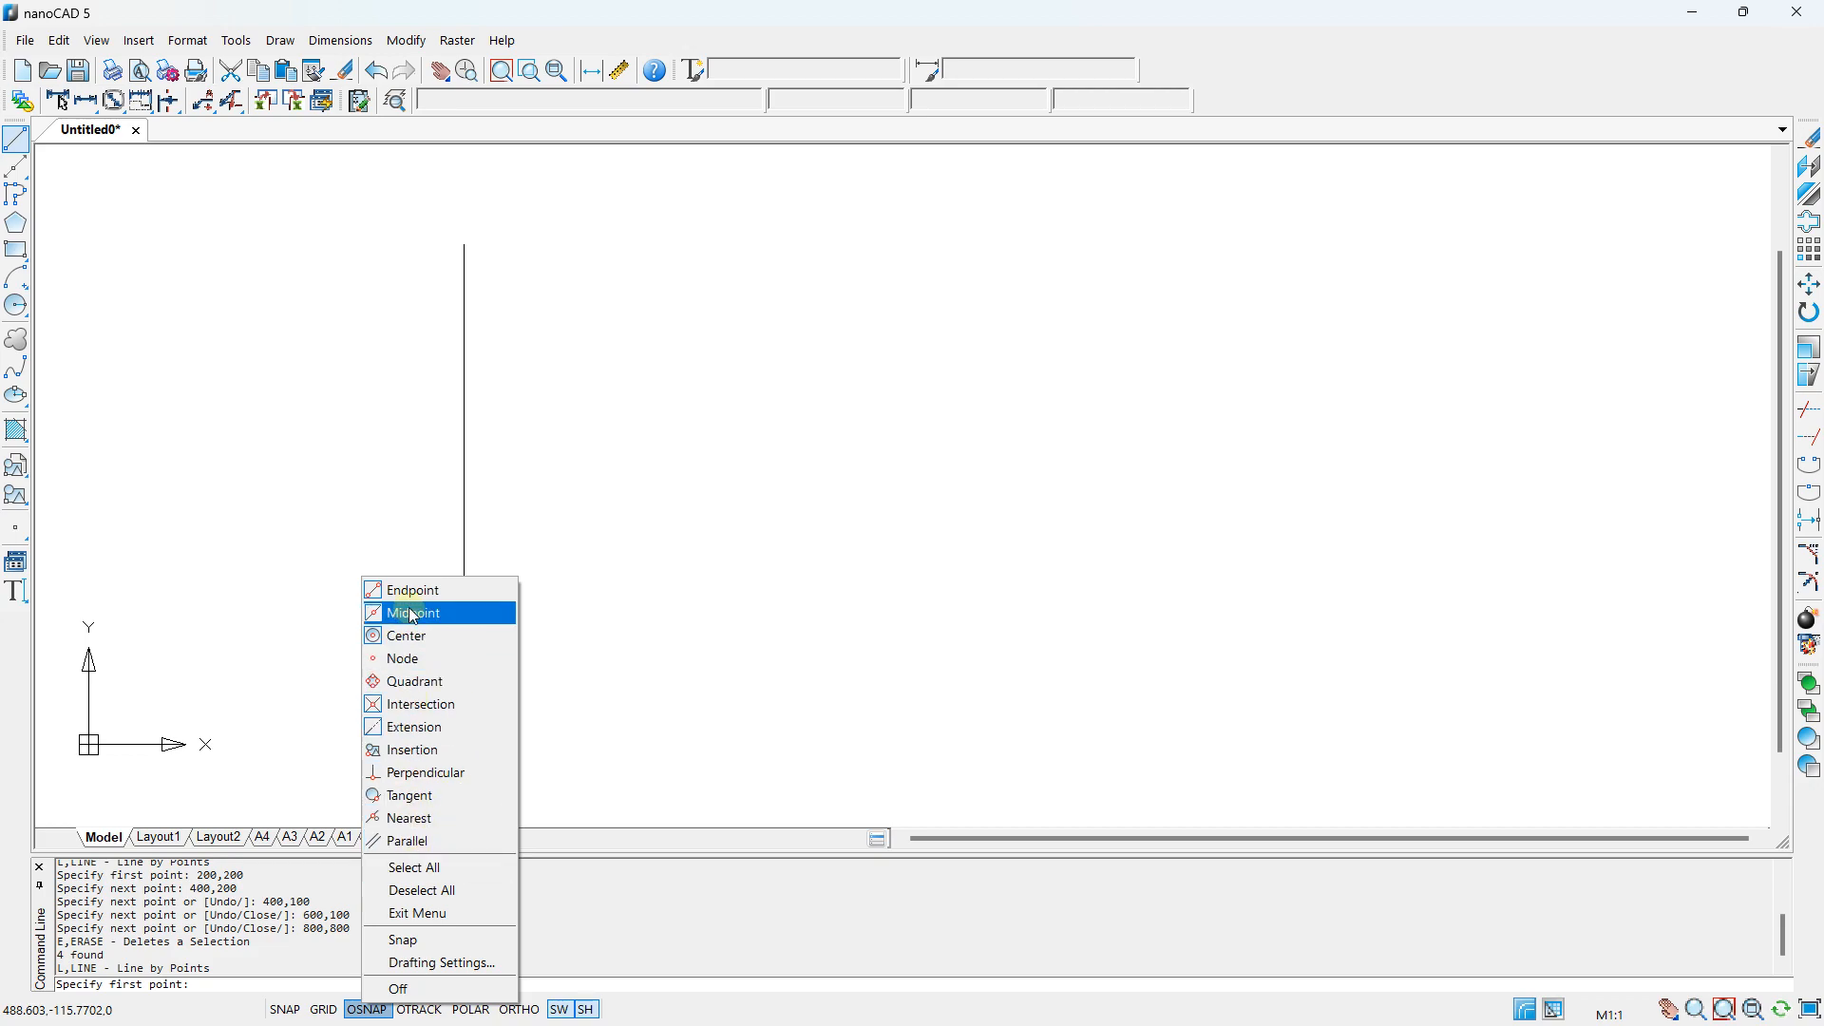
# - Draw a slanted line from the lower endpoint of the vertical line to a free point on its right
pyautogui.click(20, 149)
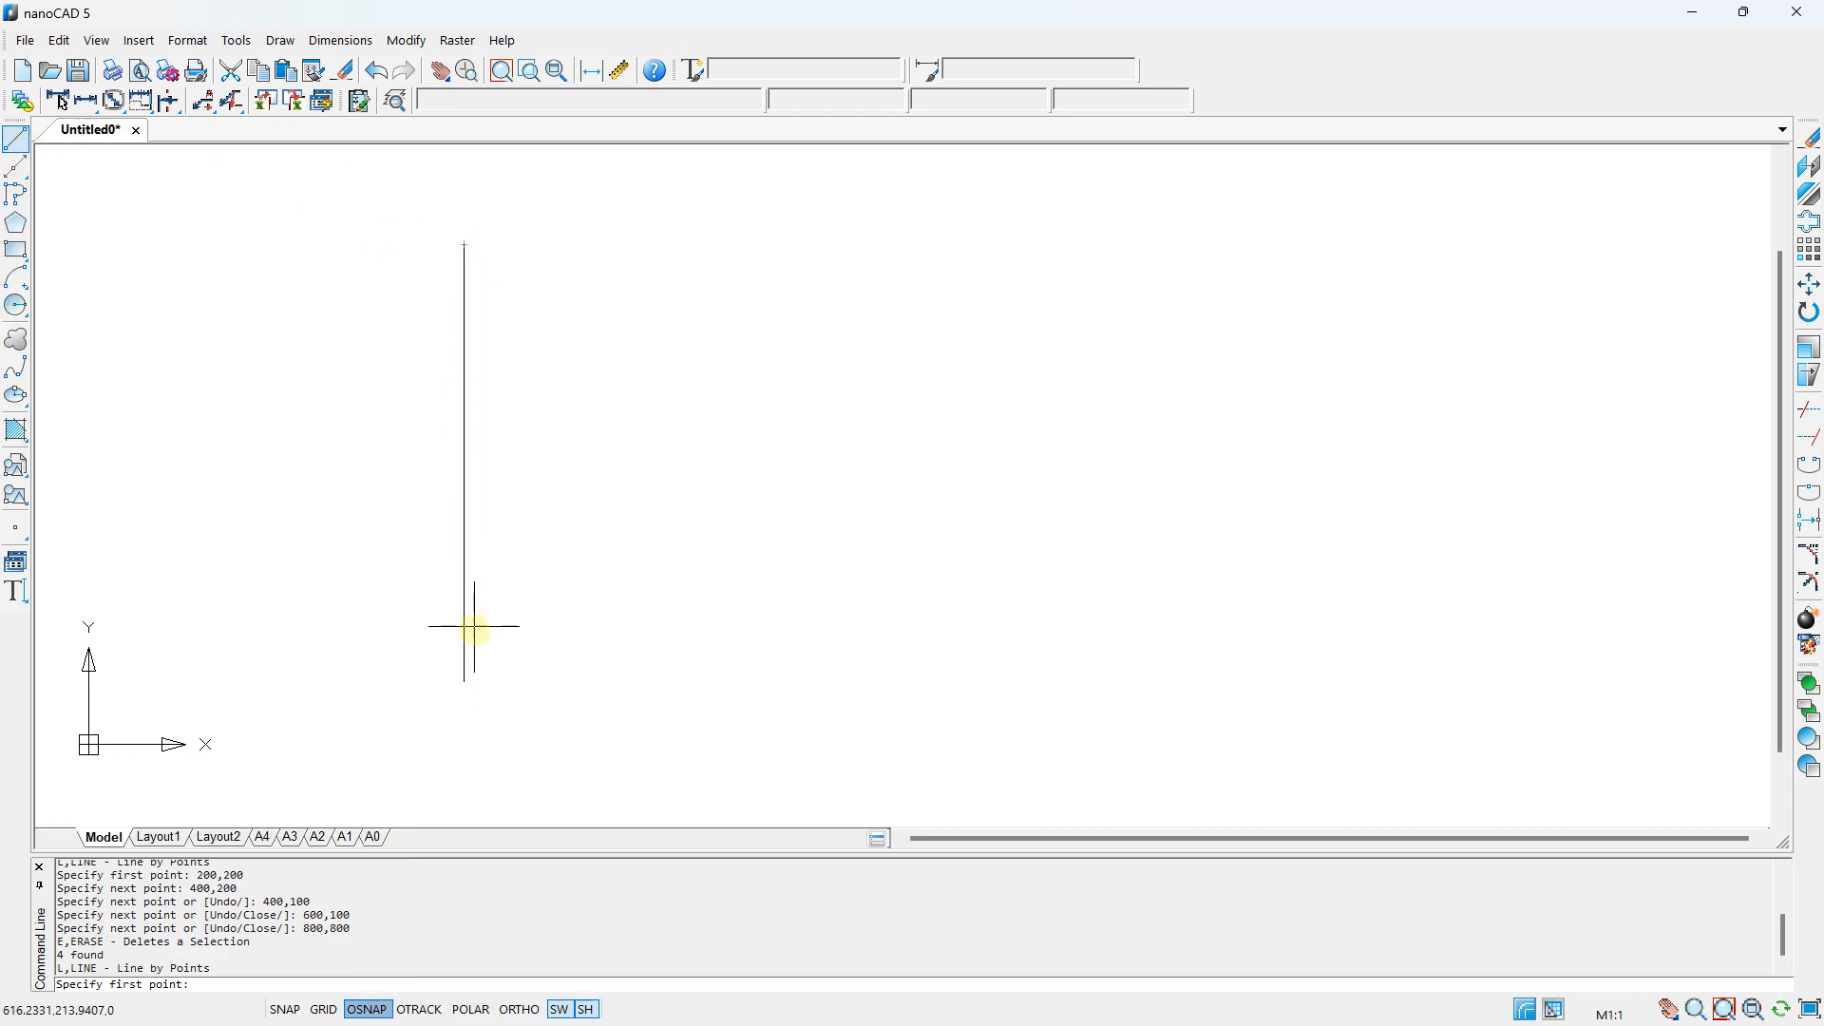
pyautogui.click(465, 682)
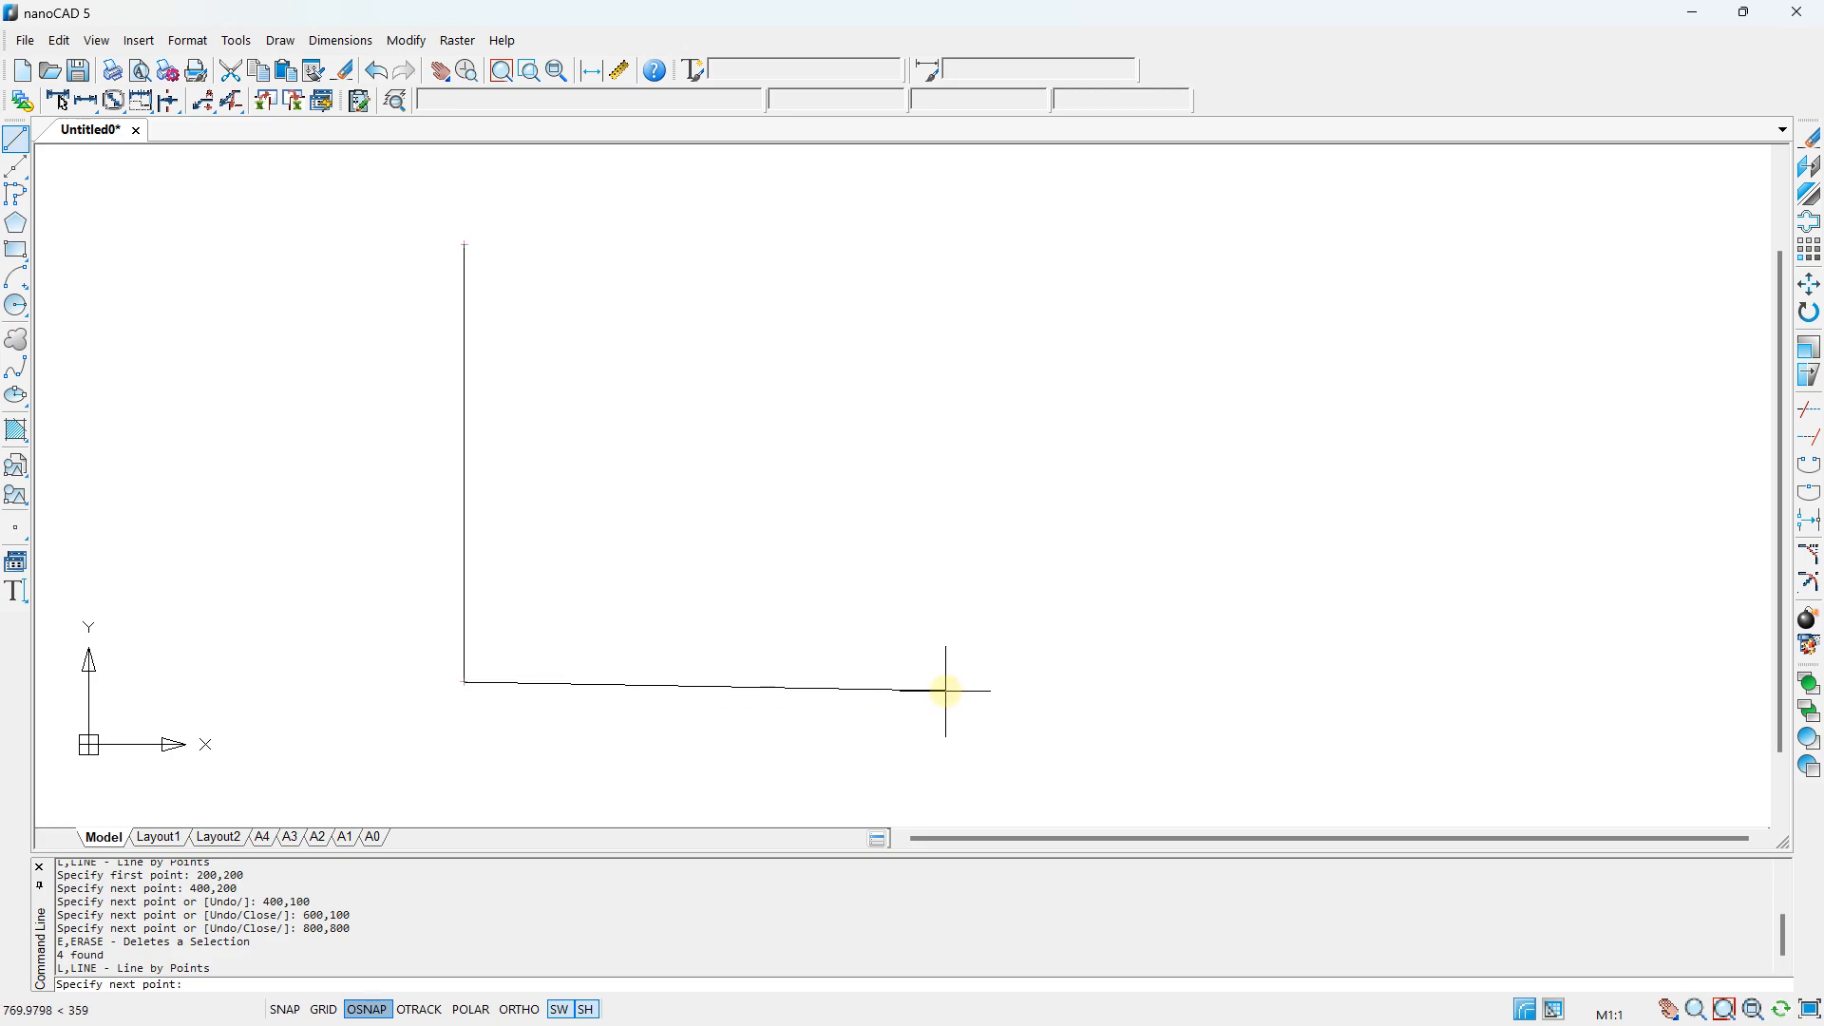
pyautogui.click(1052, 590)
pyautogui.press('Escape')
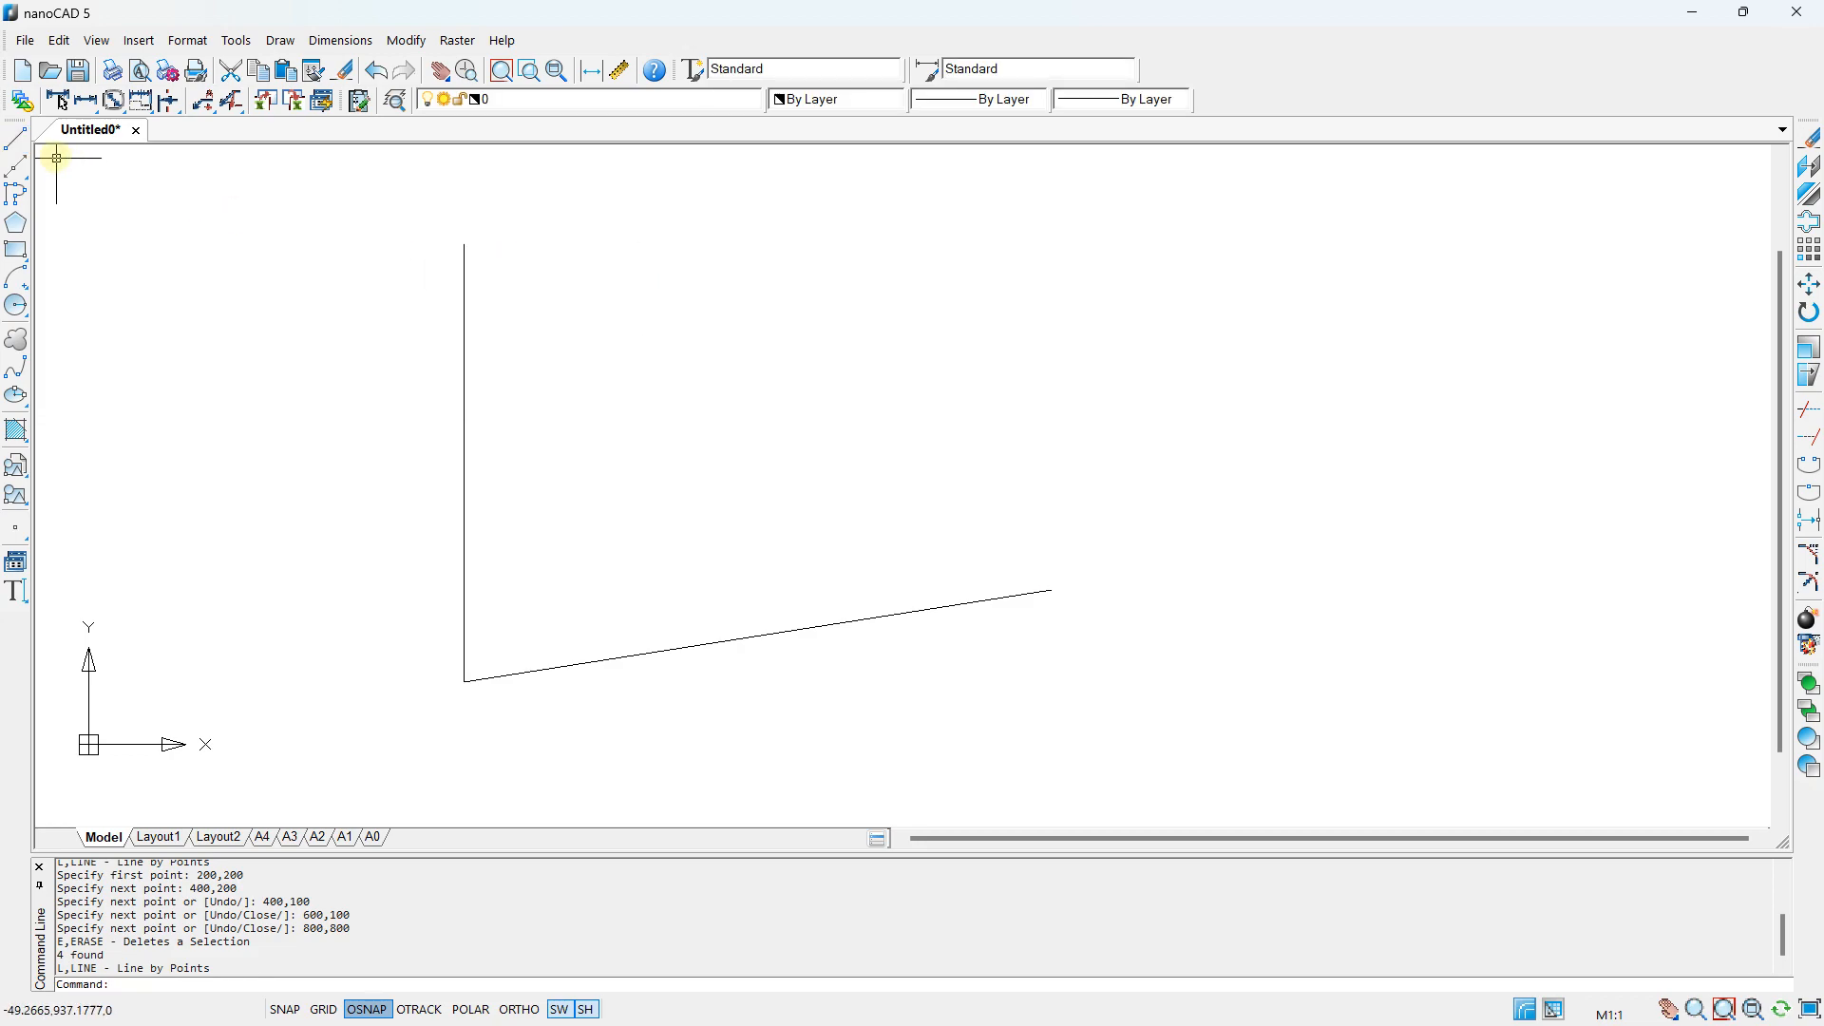
# - Draw a roughly horizontal line leftward from the midpoint of the vertical line
pyautogui.click(15, 140)
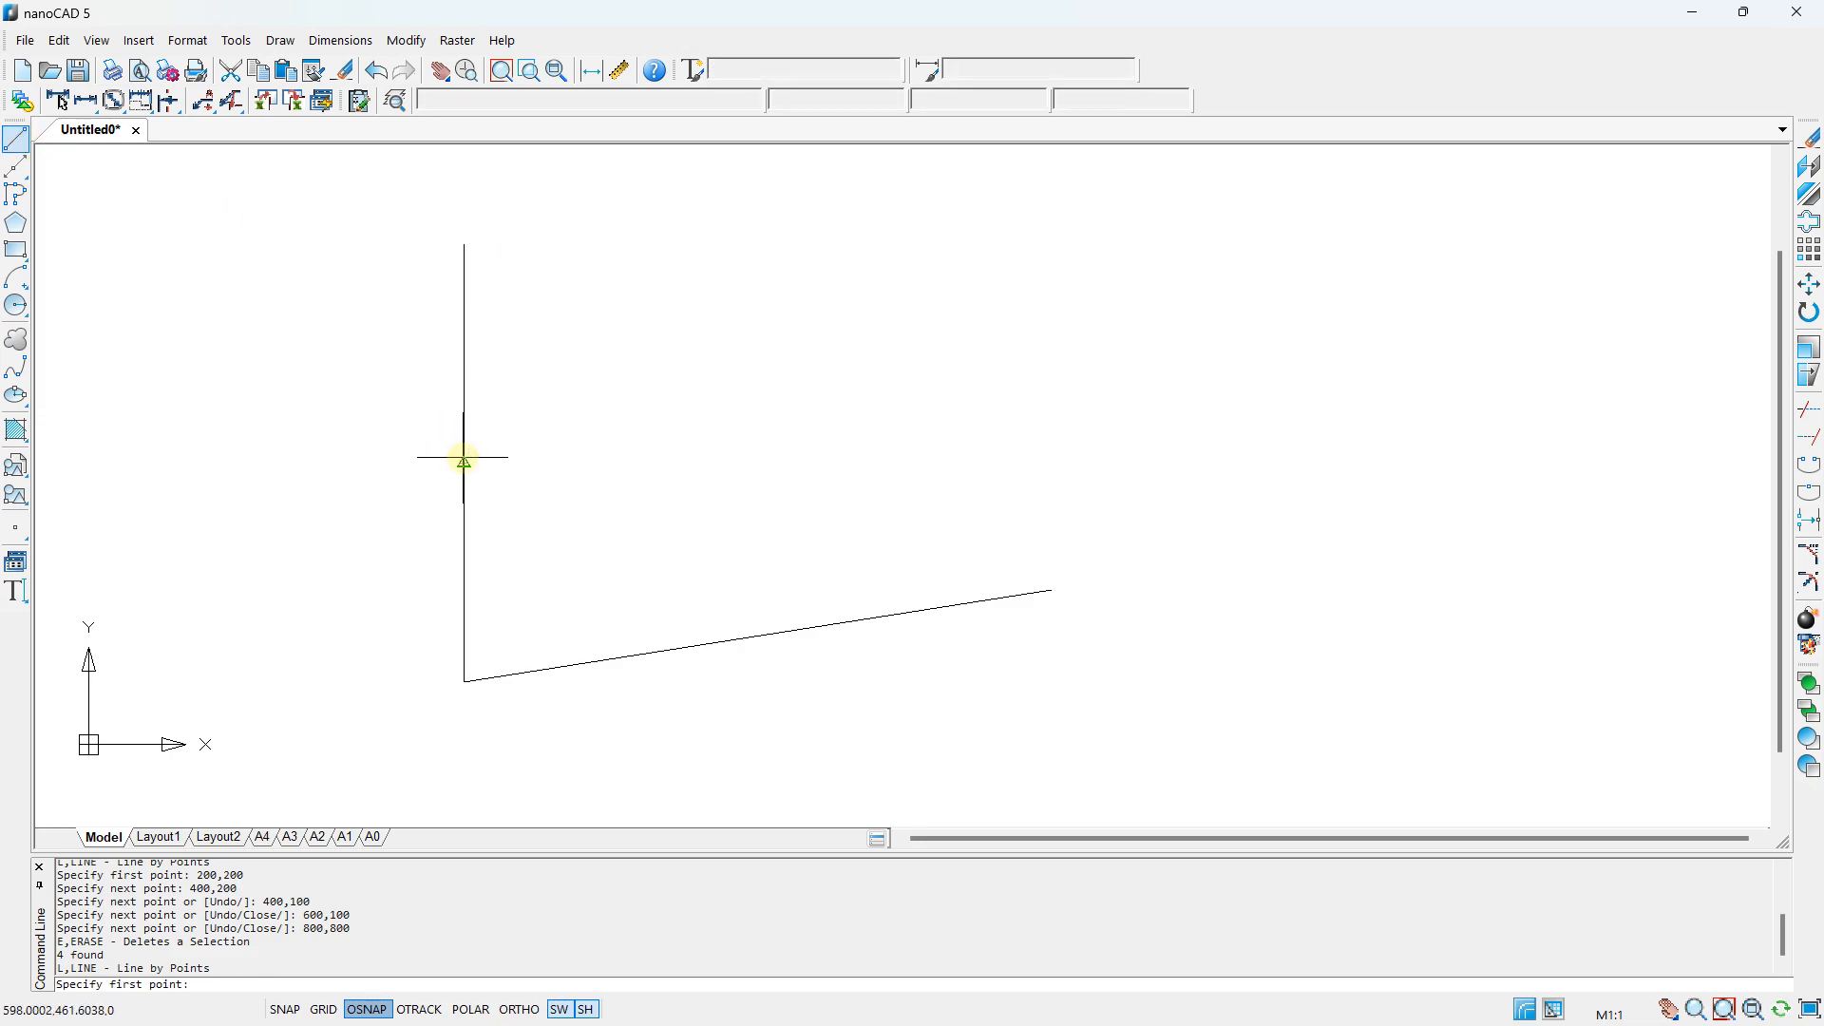
pyautogui.click(194, 462)
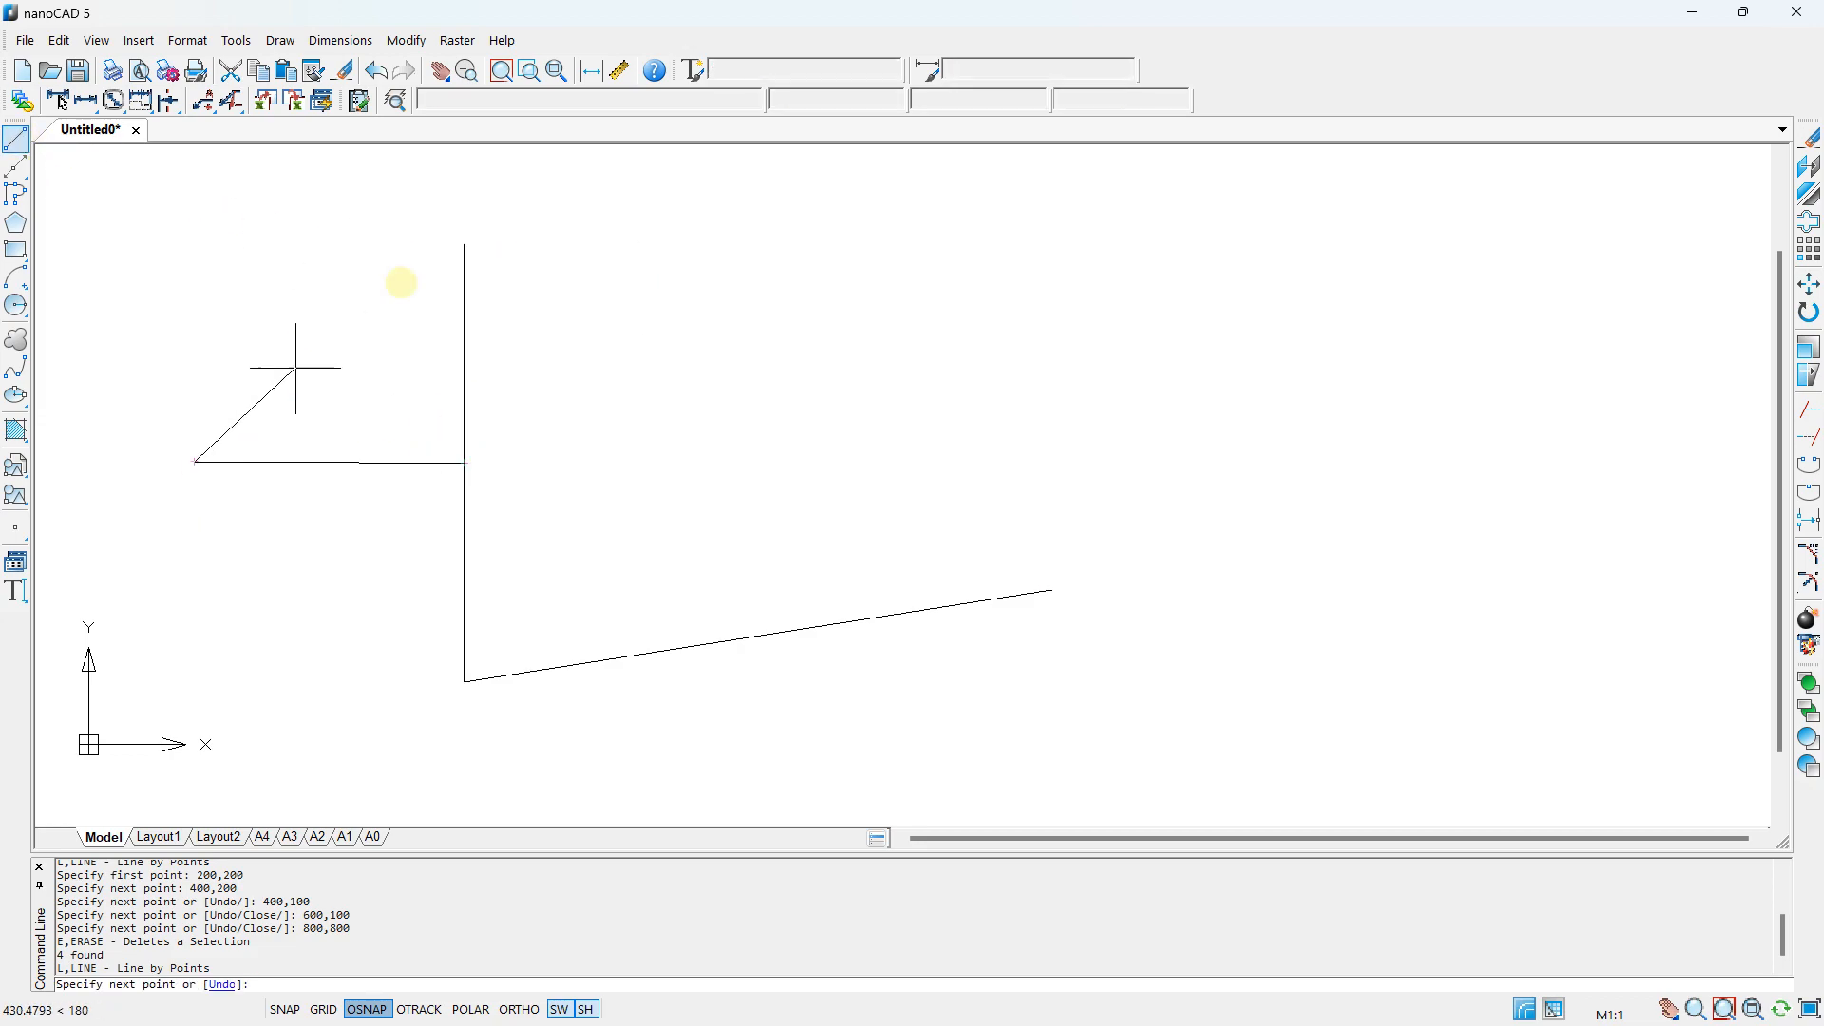
pyautogui.press('Escape')
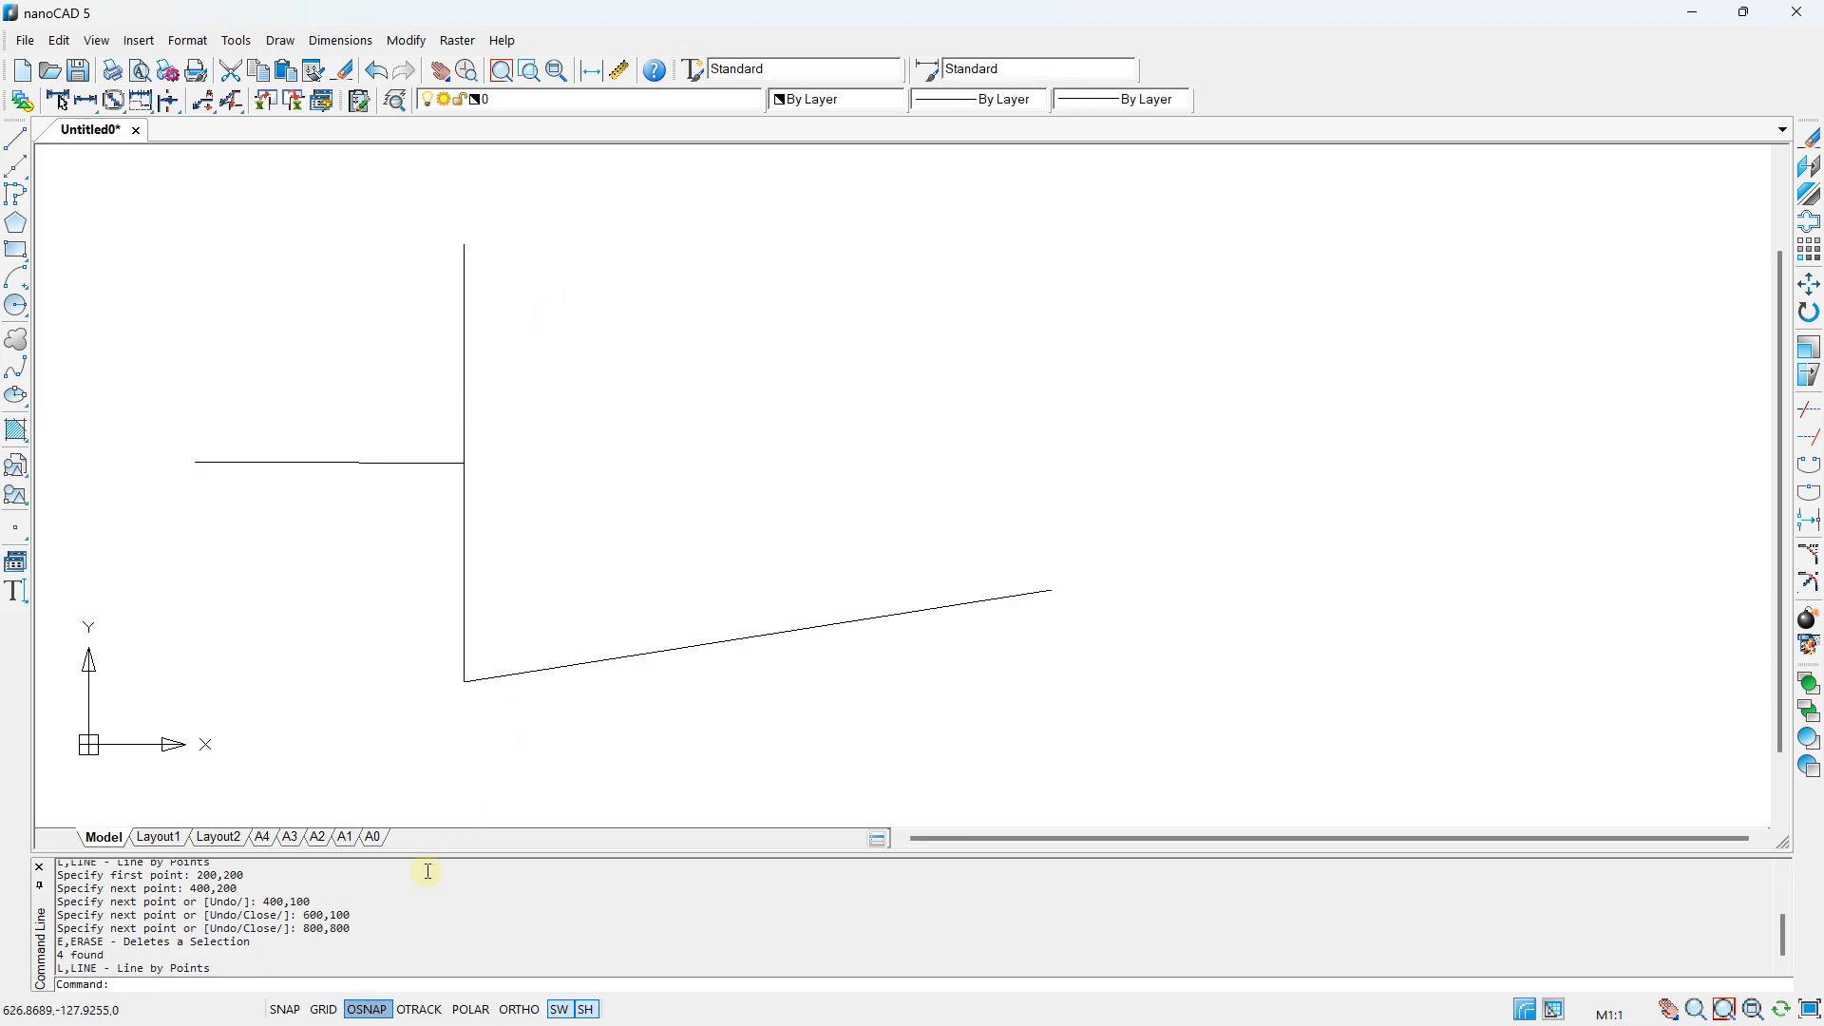
pyautogui.rightClick(370, 1010)
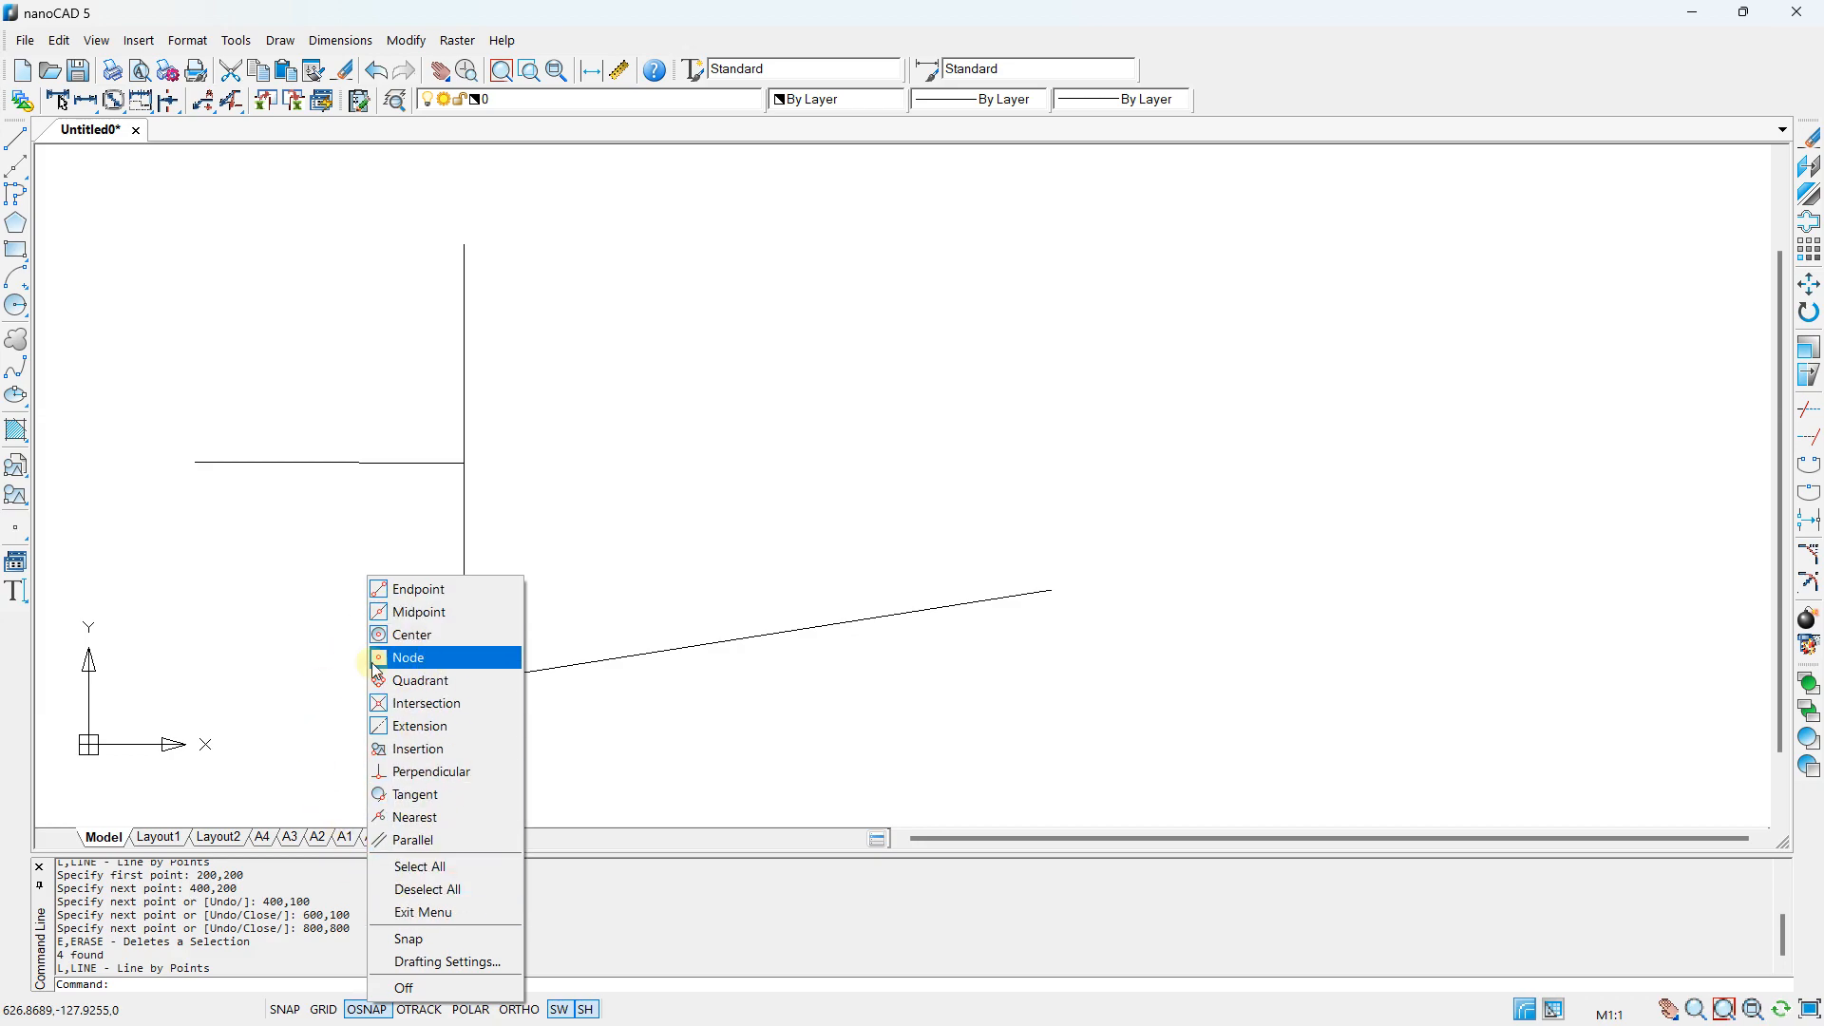
pyautogui.click(492, 527)
# - Erase all three lines drawn with object snap
pyautogui.scroll(-4, 550, 403)
pyautogui.click(342, 276)
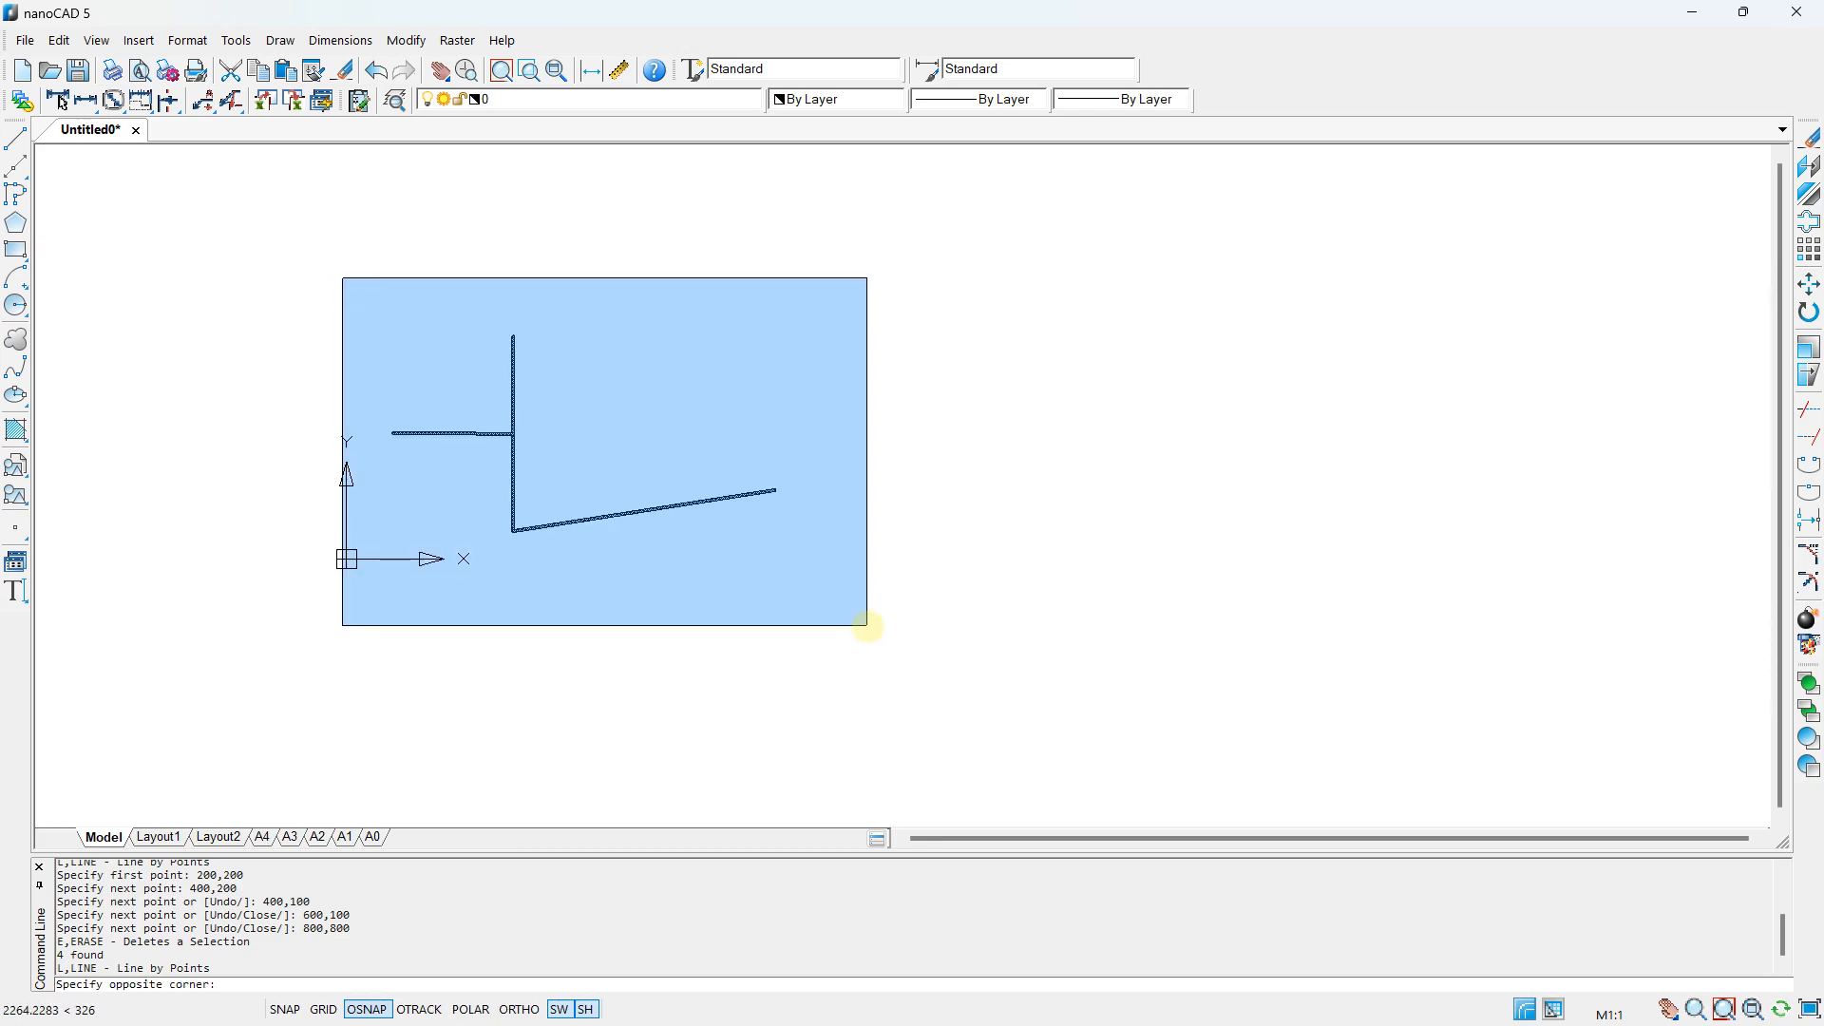
pyautogui.click(867, 625)
pyautogui.press('Delete')
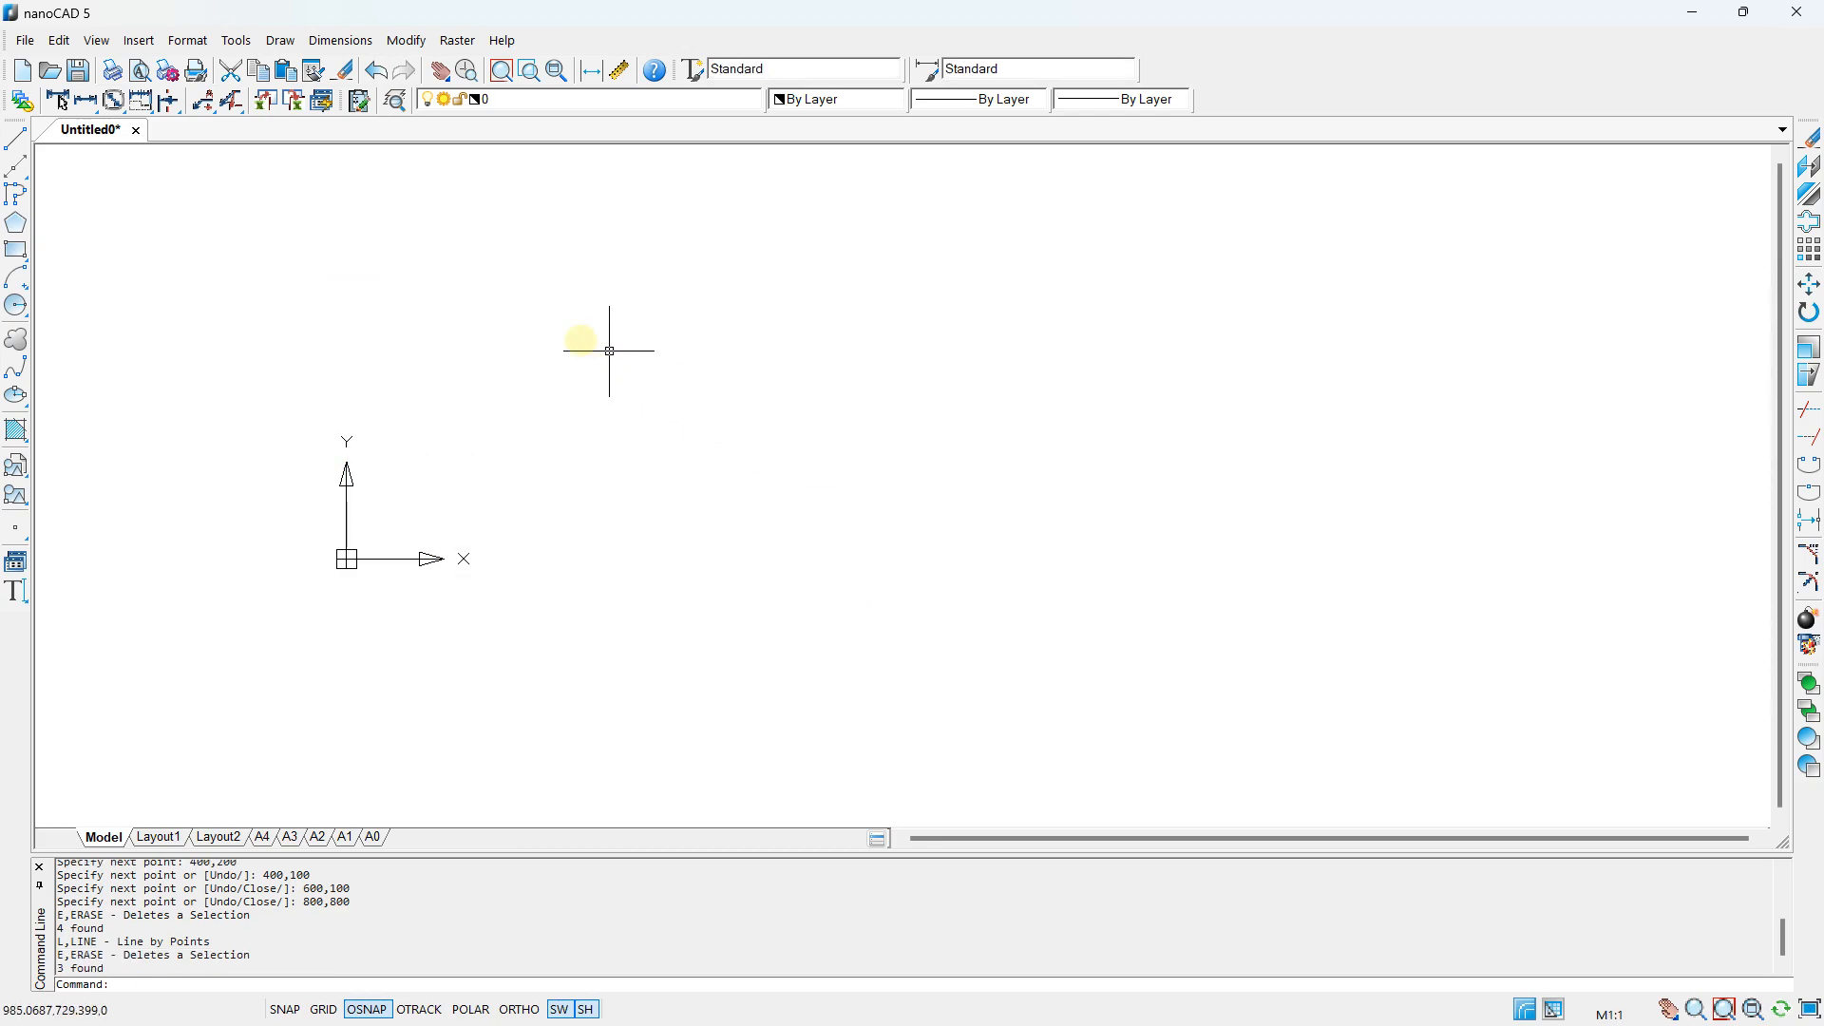
# - Turn grid snap and the grid display back on
pyautogui.scroll(3, 509, 448)
pyautogui.click(285, 1009)
pyautogui.click(323, 1009)
# - Start a stepped outline on grid points with a line chain running up, right, down, right and down
pyautogui.click(16, 139)
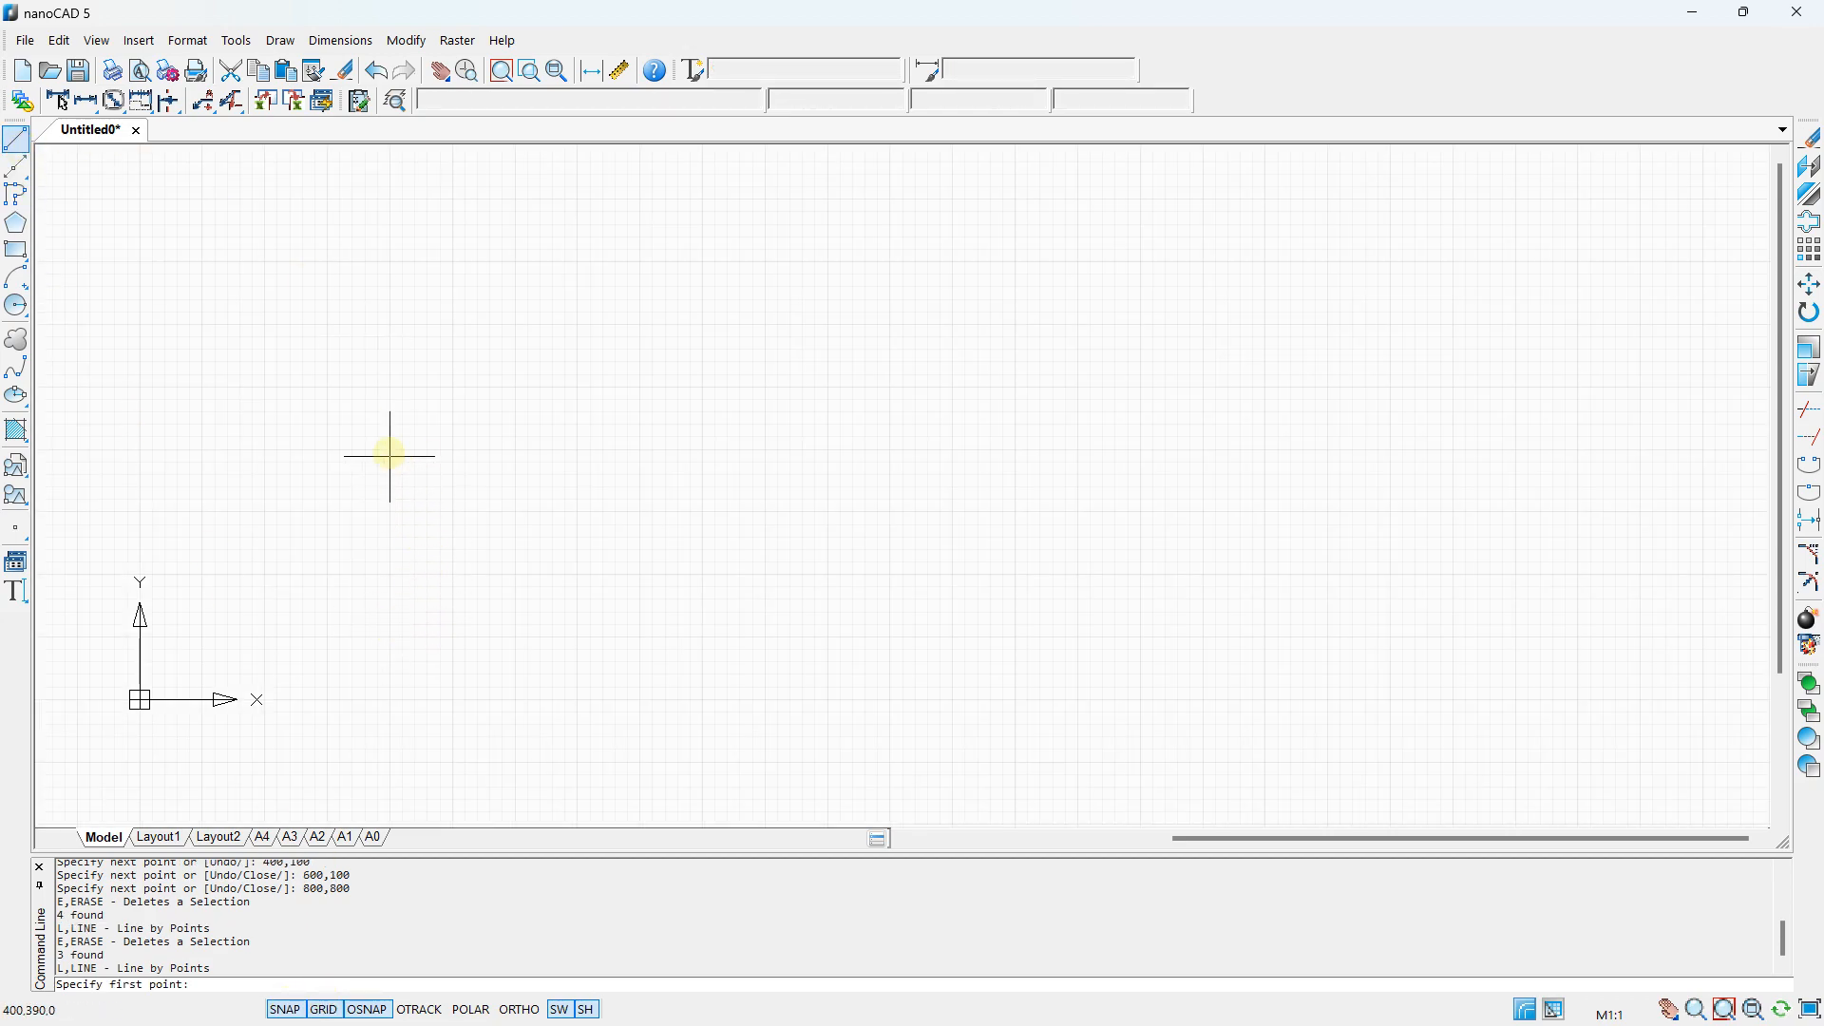
pyautogui.click(389, 505)
pyautogui.click(389, 262)
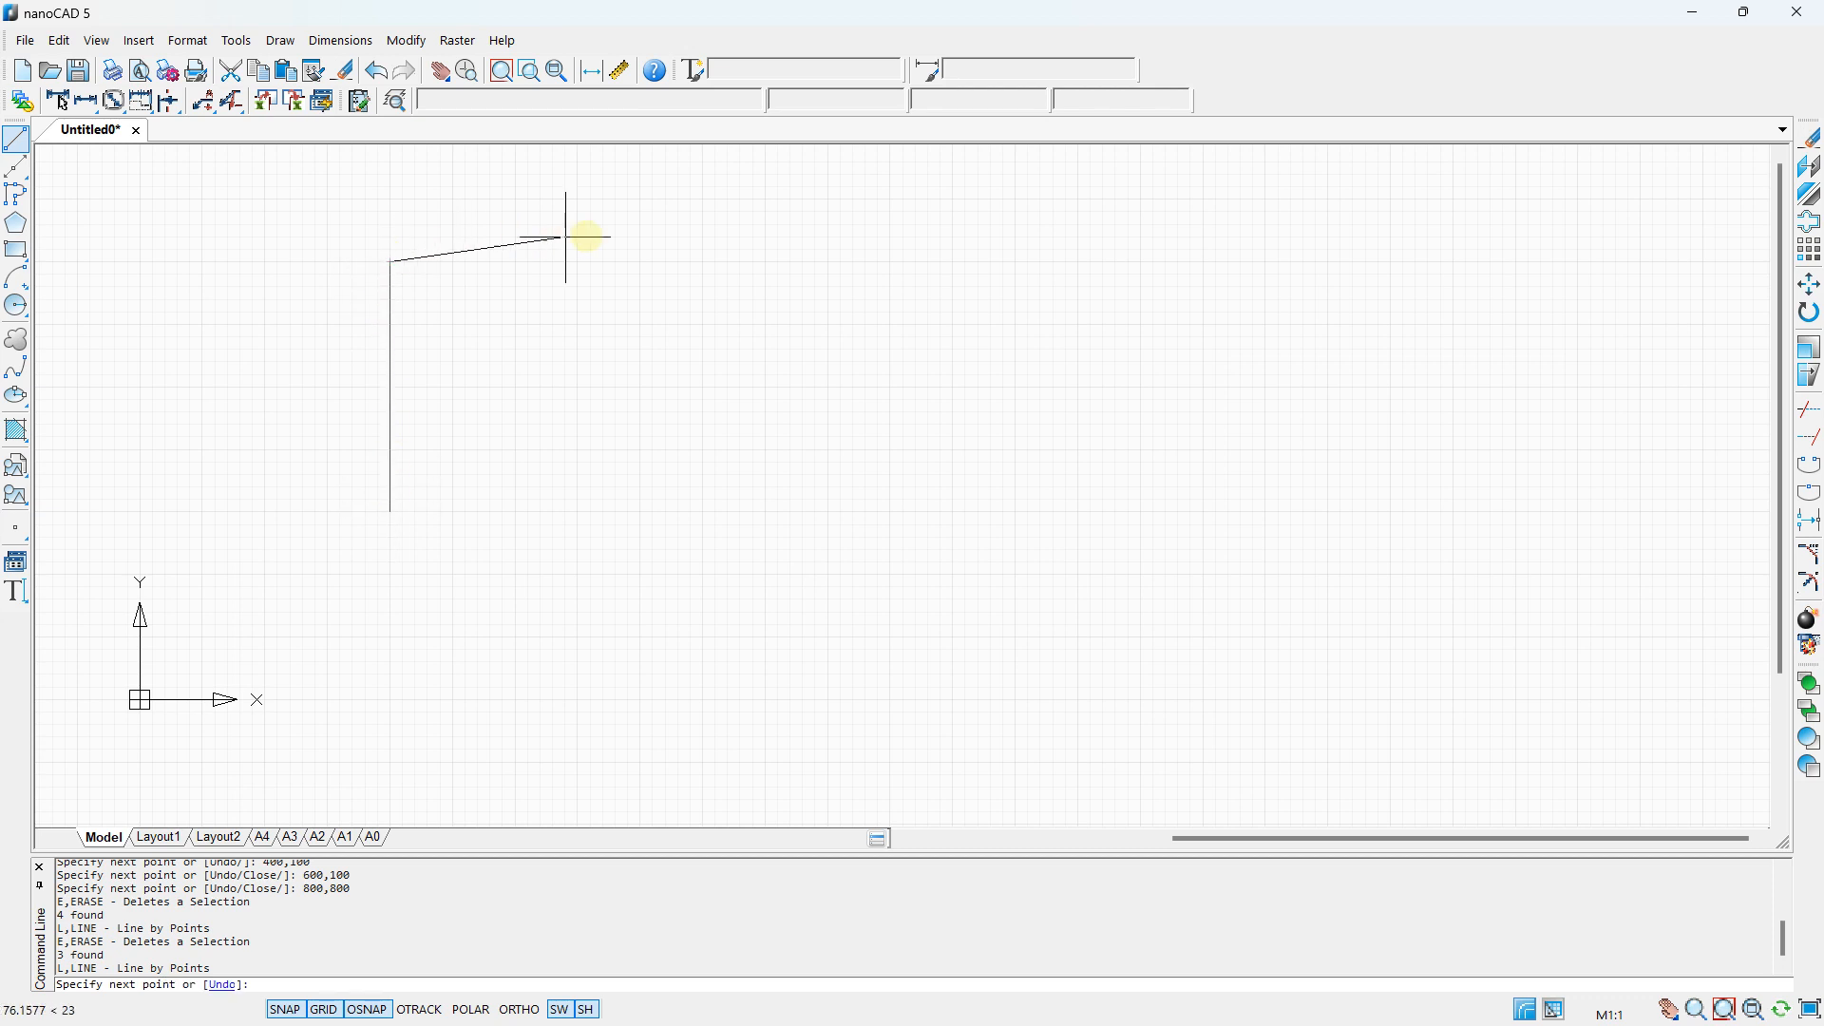
pyautogui.click(703, 262)
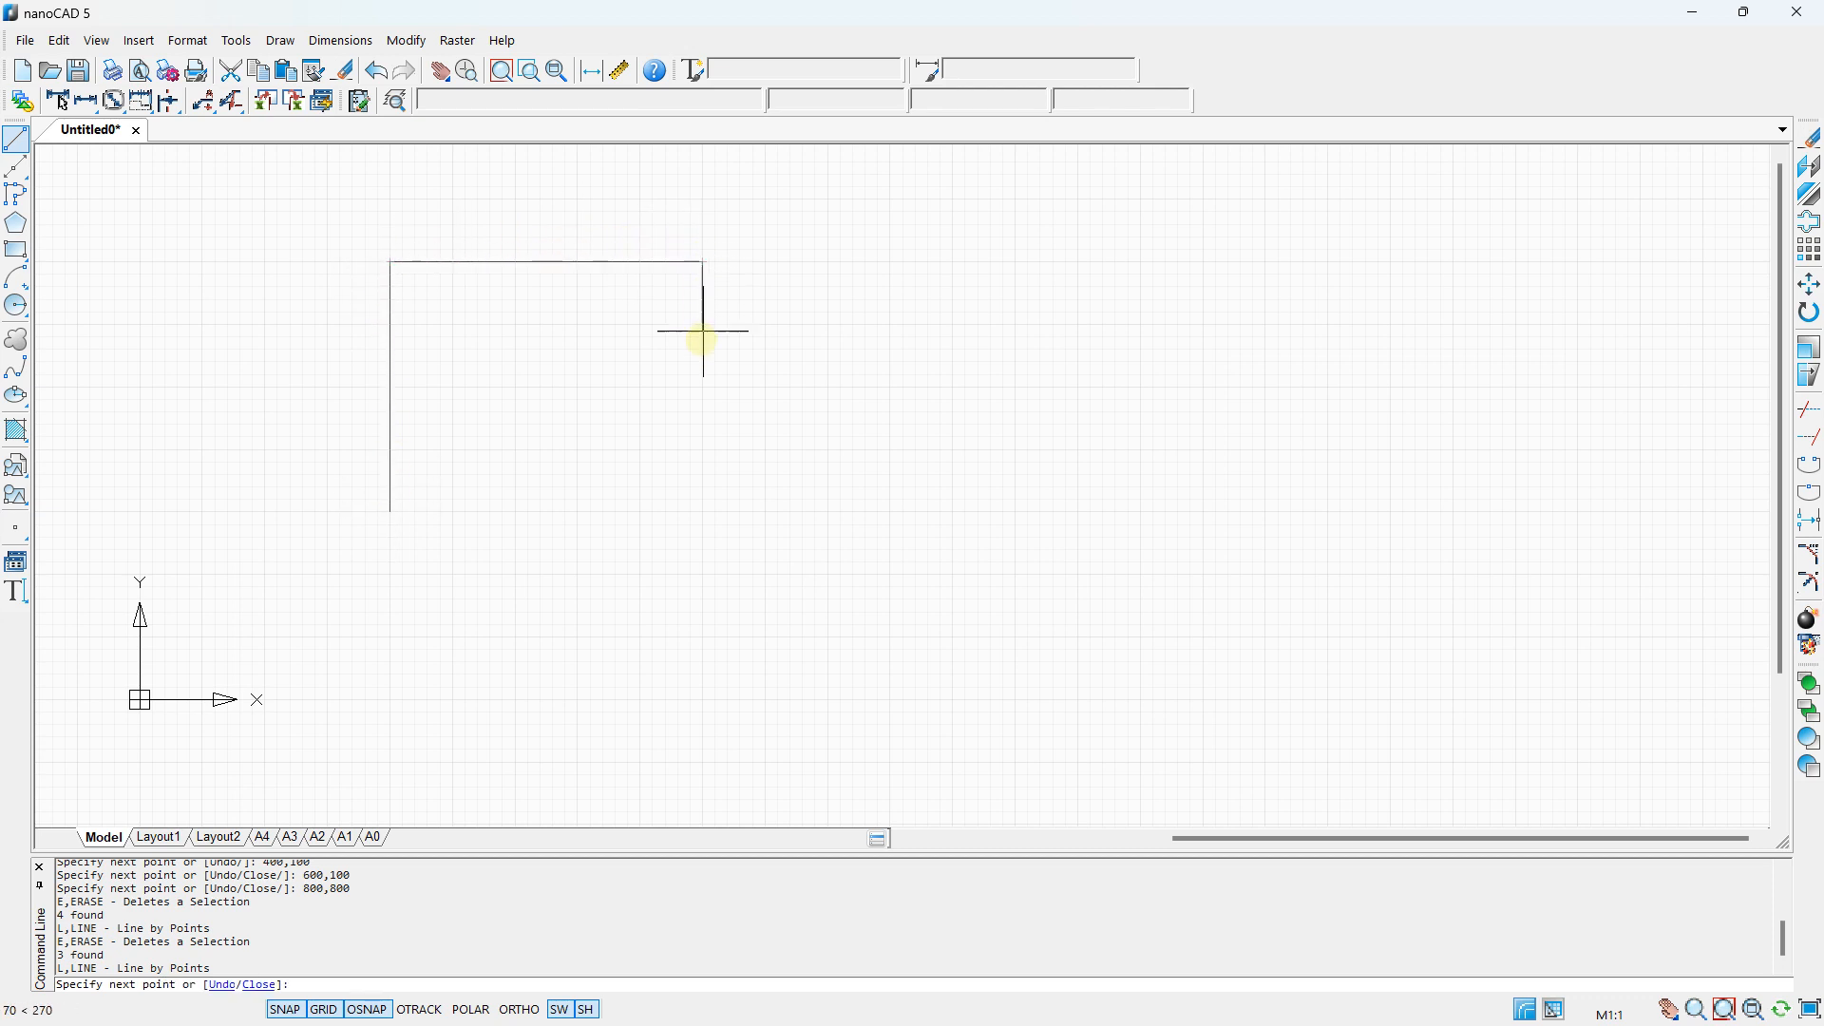
pyautogui.click(703, 388)
pyautogui.click(1086, 388)
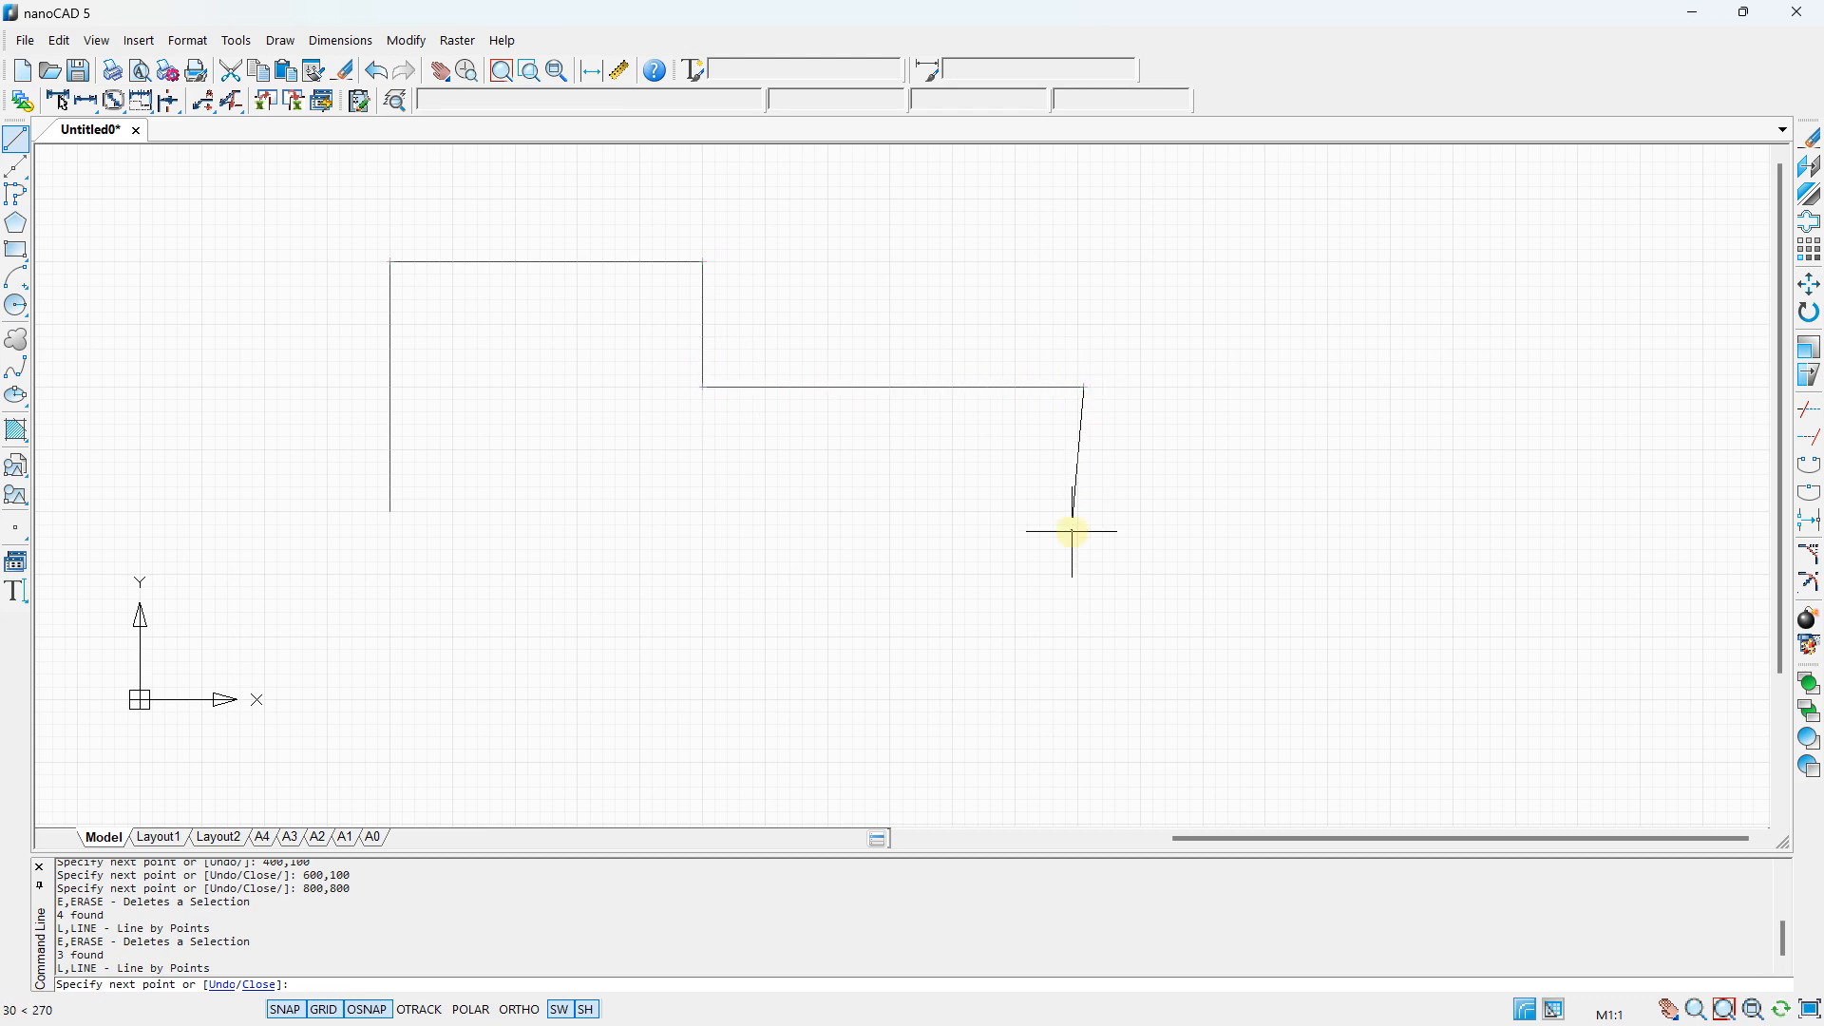
pyautogui.click(1085, 586)
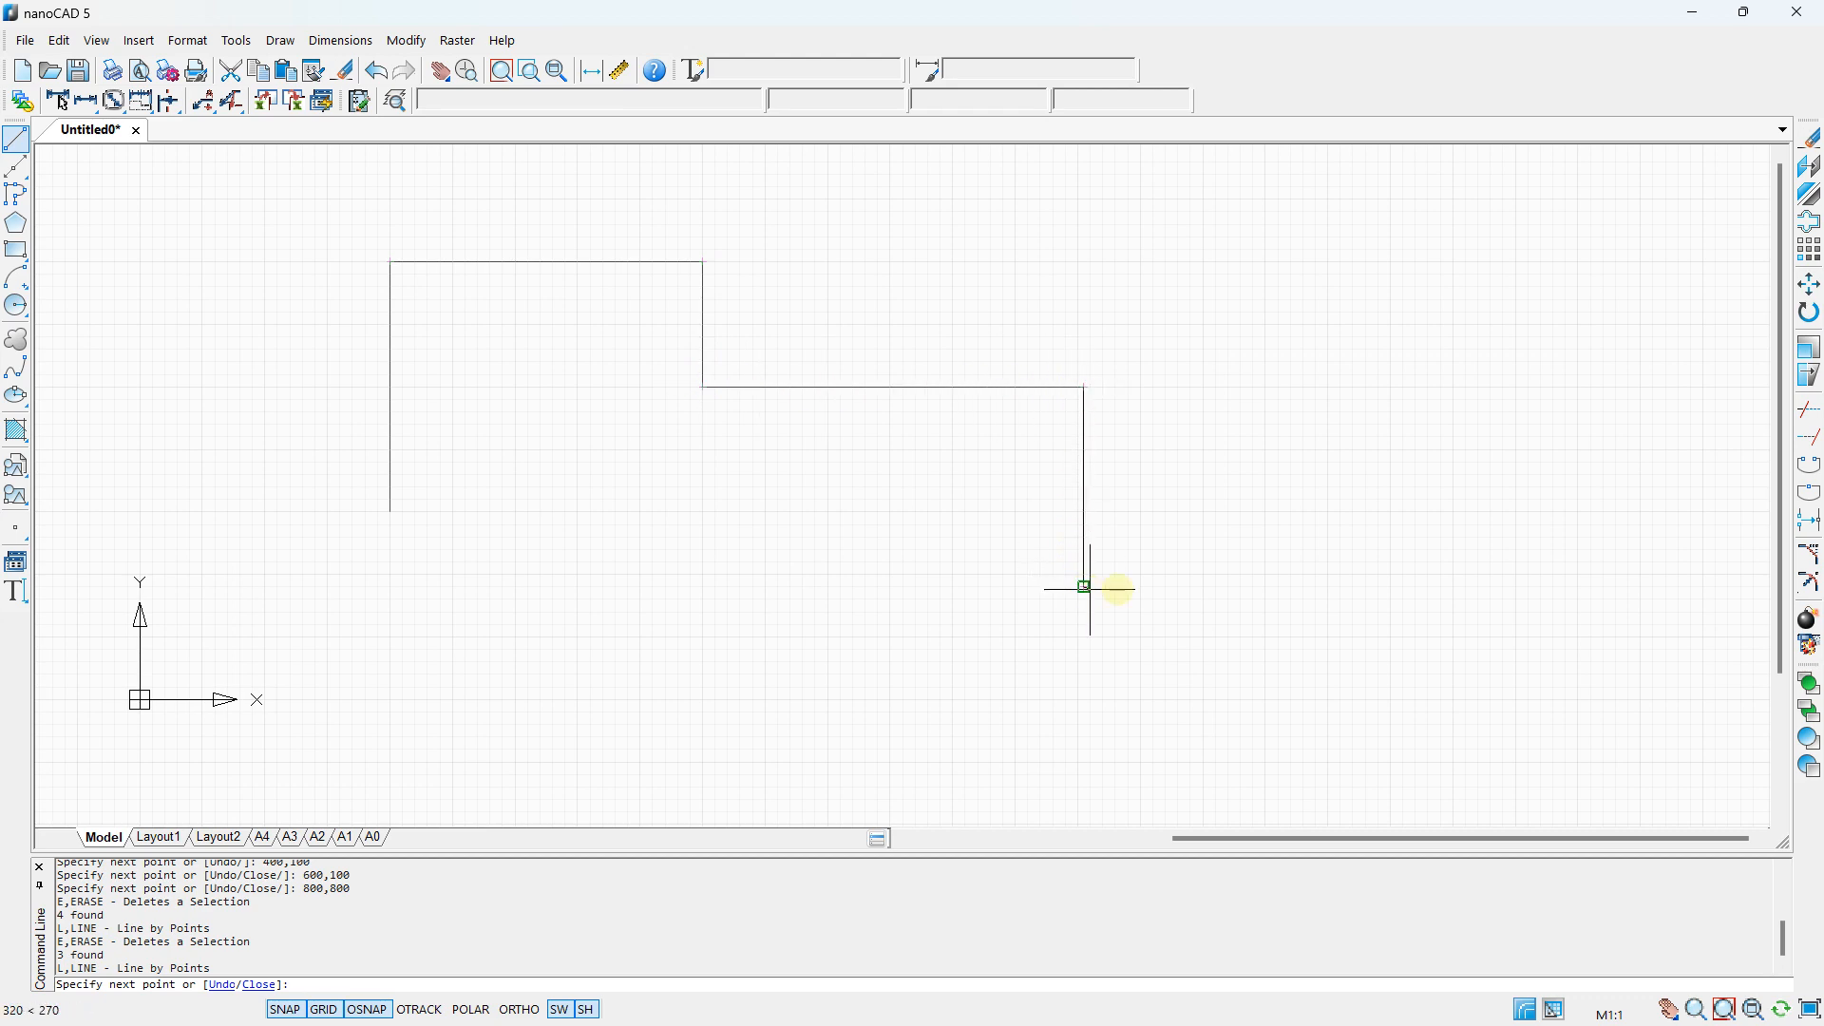
# - Continue the outline right, down and back left, then up, left and down to form a notch in its lower edge
pyautogui.click(1280, 587)
pyautogui.click(1280, 719)
pyautogui.click(716, 719)
pyautogui.click(716, 568)
pyautogui.click(590, 568)
pyautogui.click(590, 750)
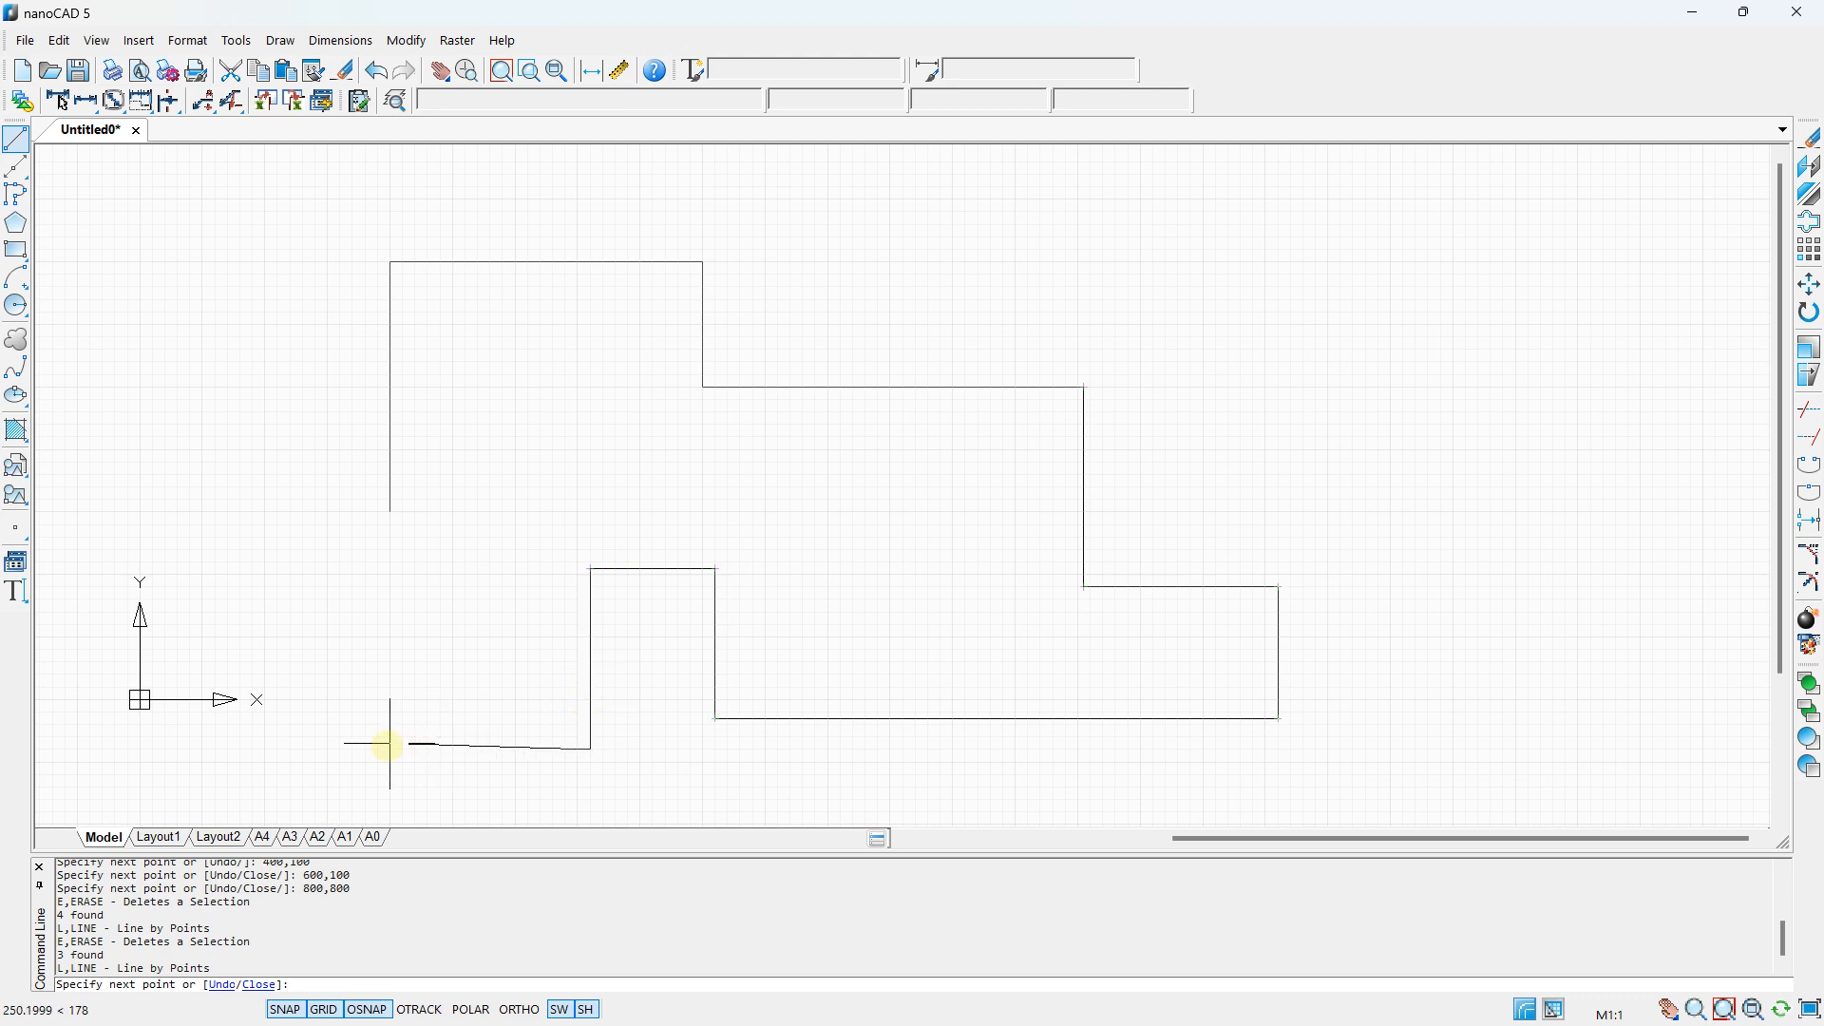
# - Close the stepped outline at its starting point with segments left, up, right and up, and end the Line command
pyautogui.click(340, 749)
pyautogui.click(340, 613)
pyautogui.click(390, 613)
pyautogui.click(390, 513)
pyautogui.press('Escape')
# - Erase all lines of the closed stepped outline with a window selection around the whole shape
pyautogui.scroll(-2, 623, 358)
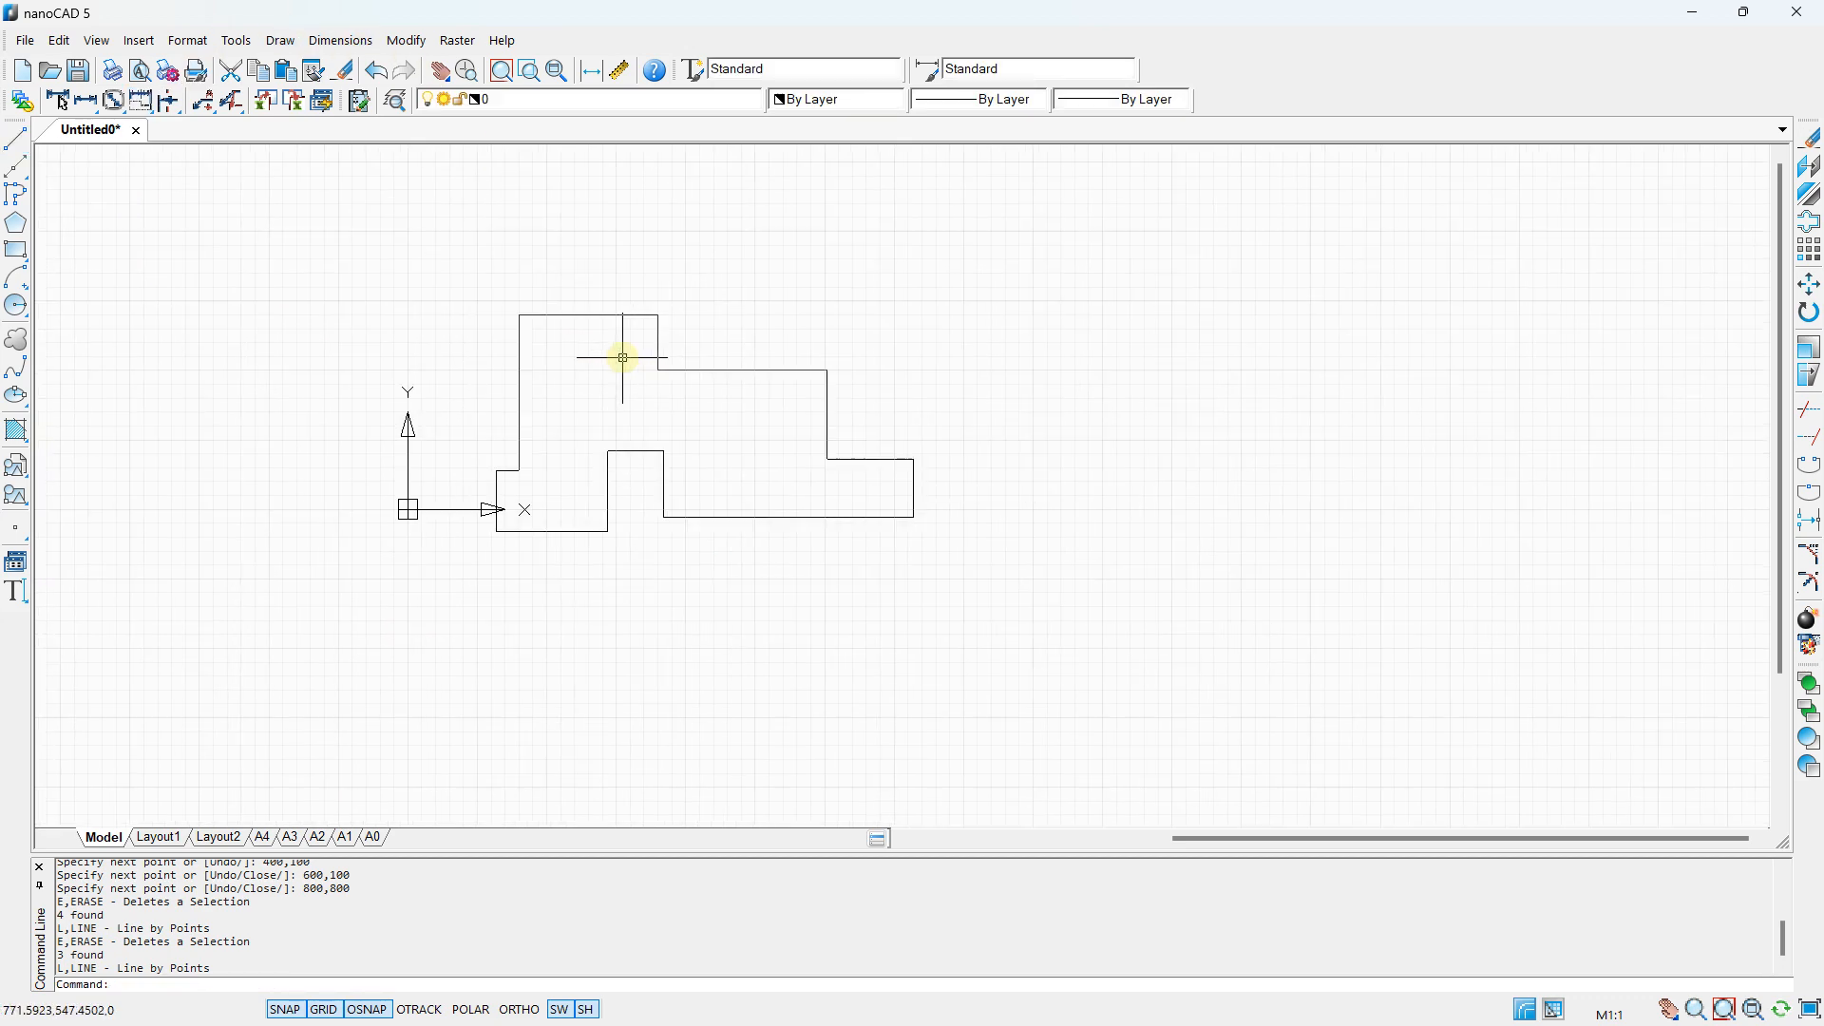
pyautogui.scroll(1, 534, 320)
pyautogui.click(308, 216)
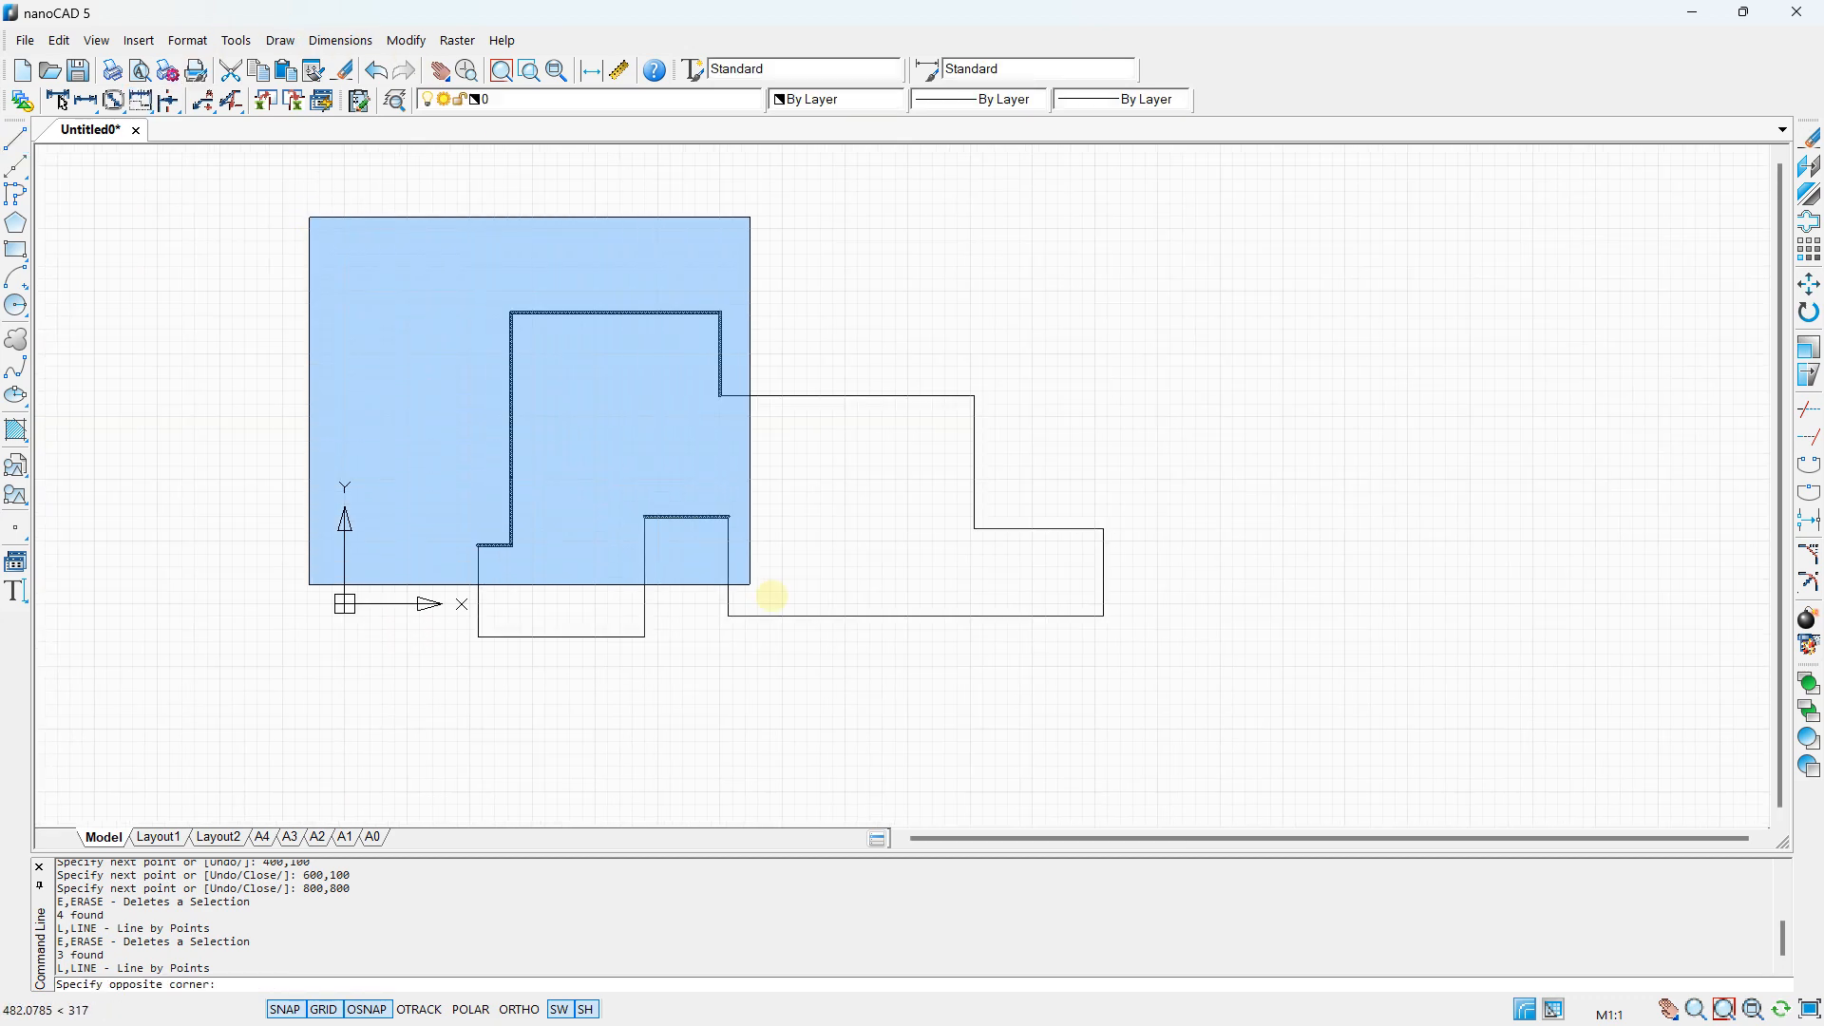
pyautogui.click(228, 248)
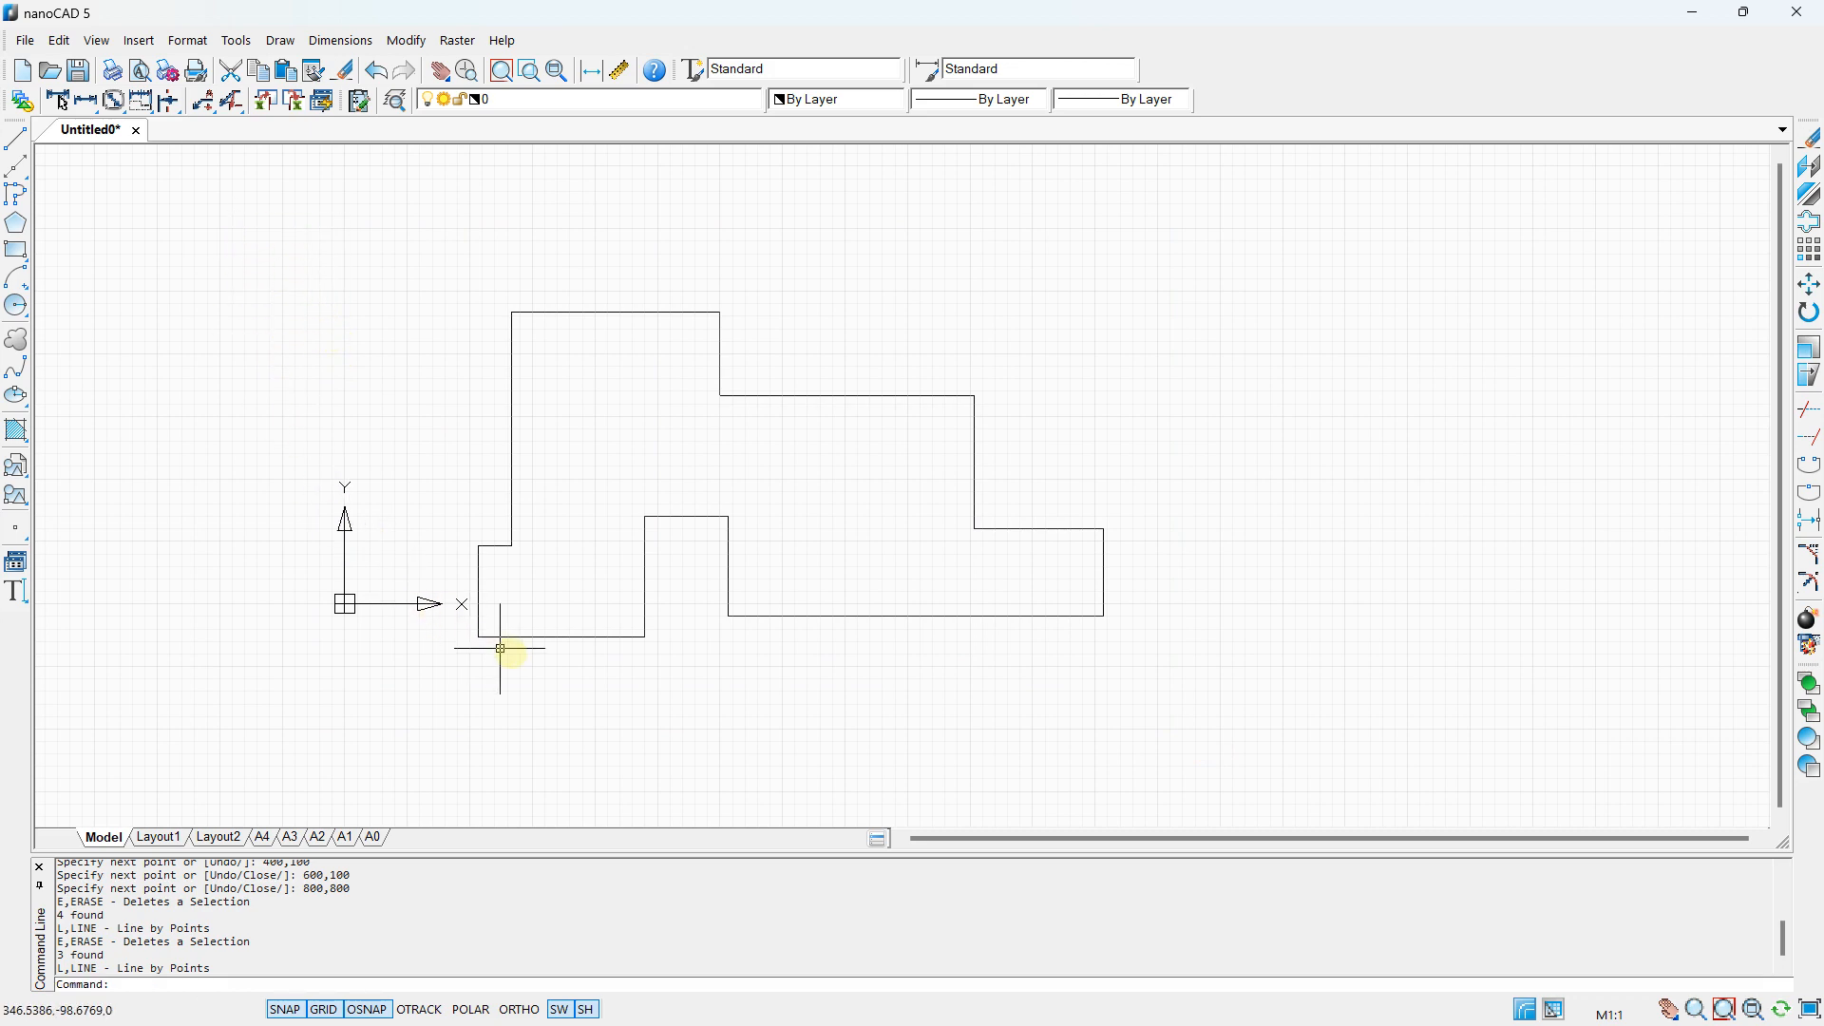
pyautogui.click(173, 209)
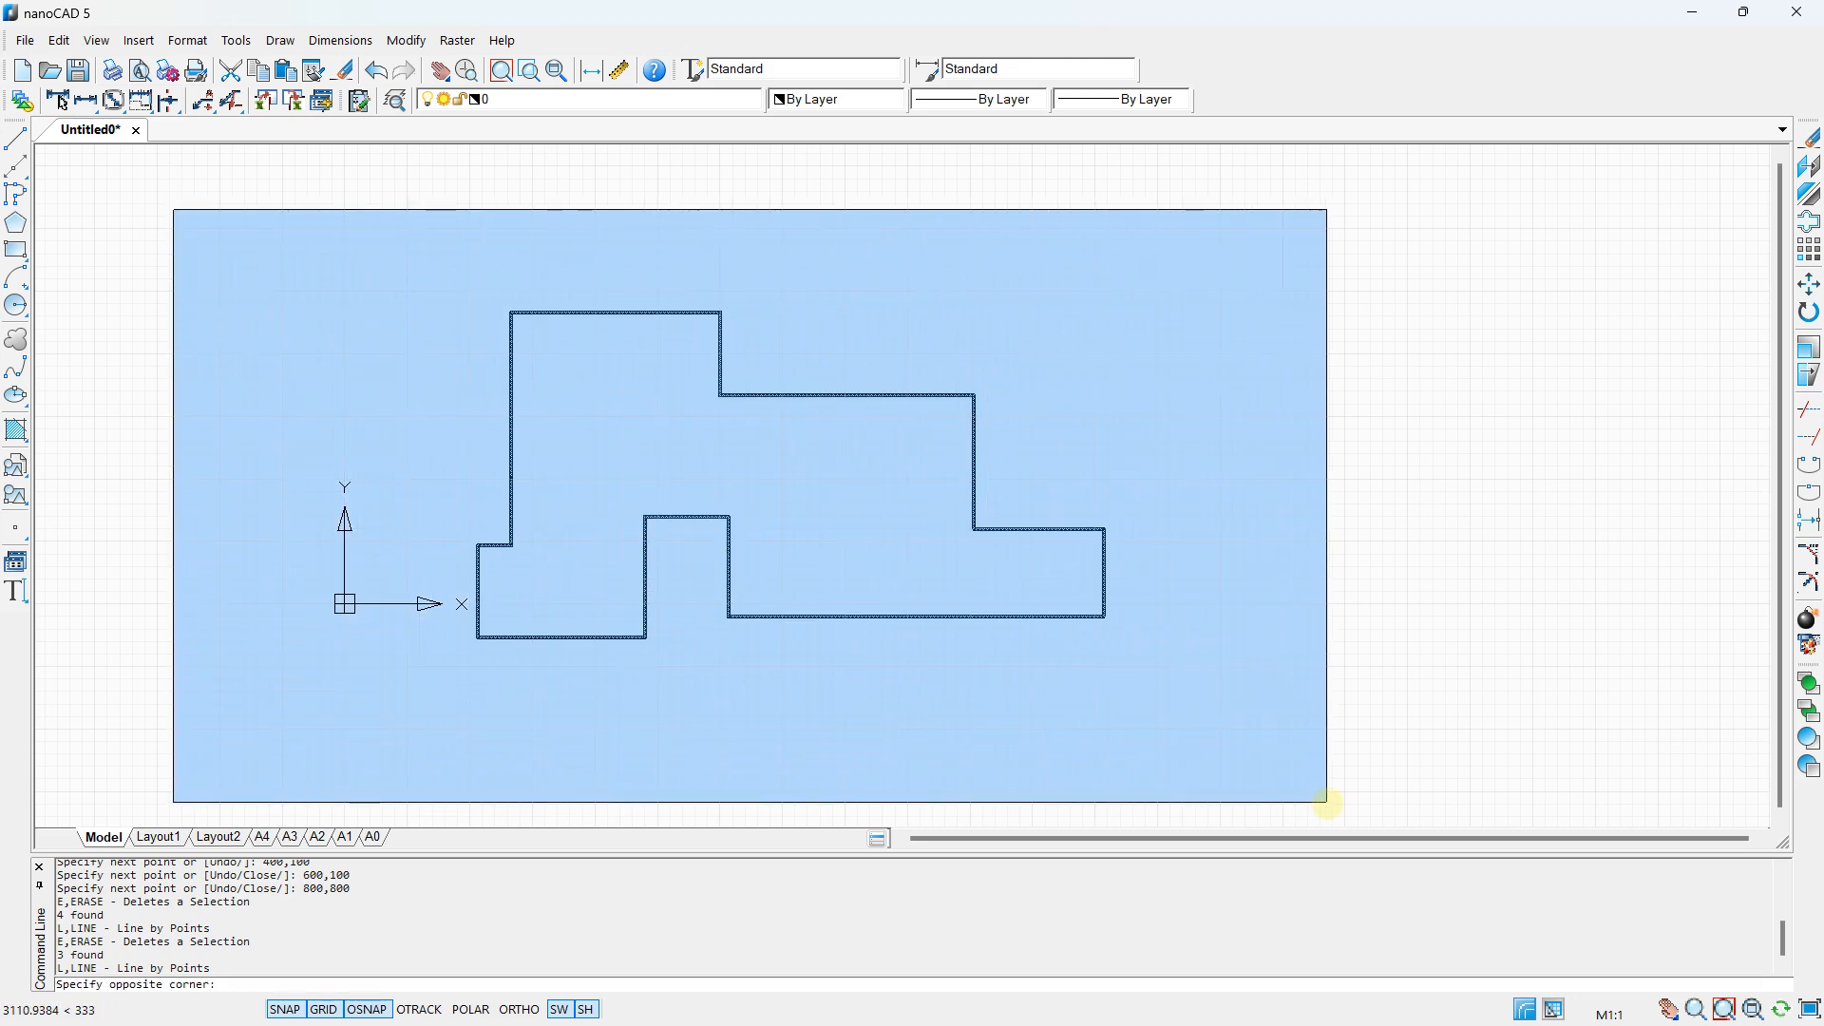
pyautogui.click(1328, 803)
pyautogui.press('Delete')
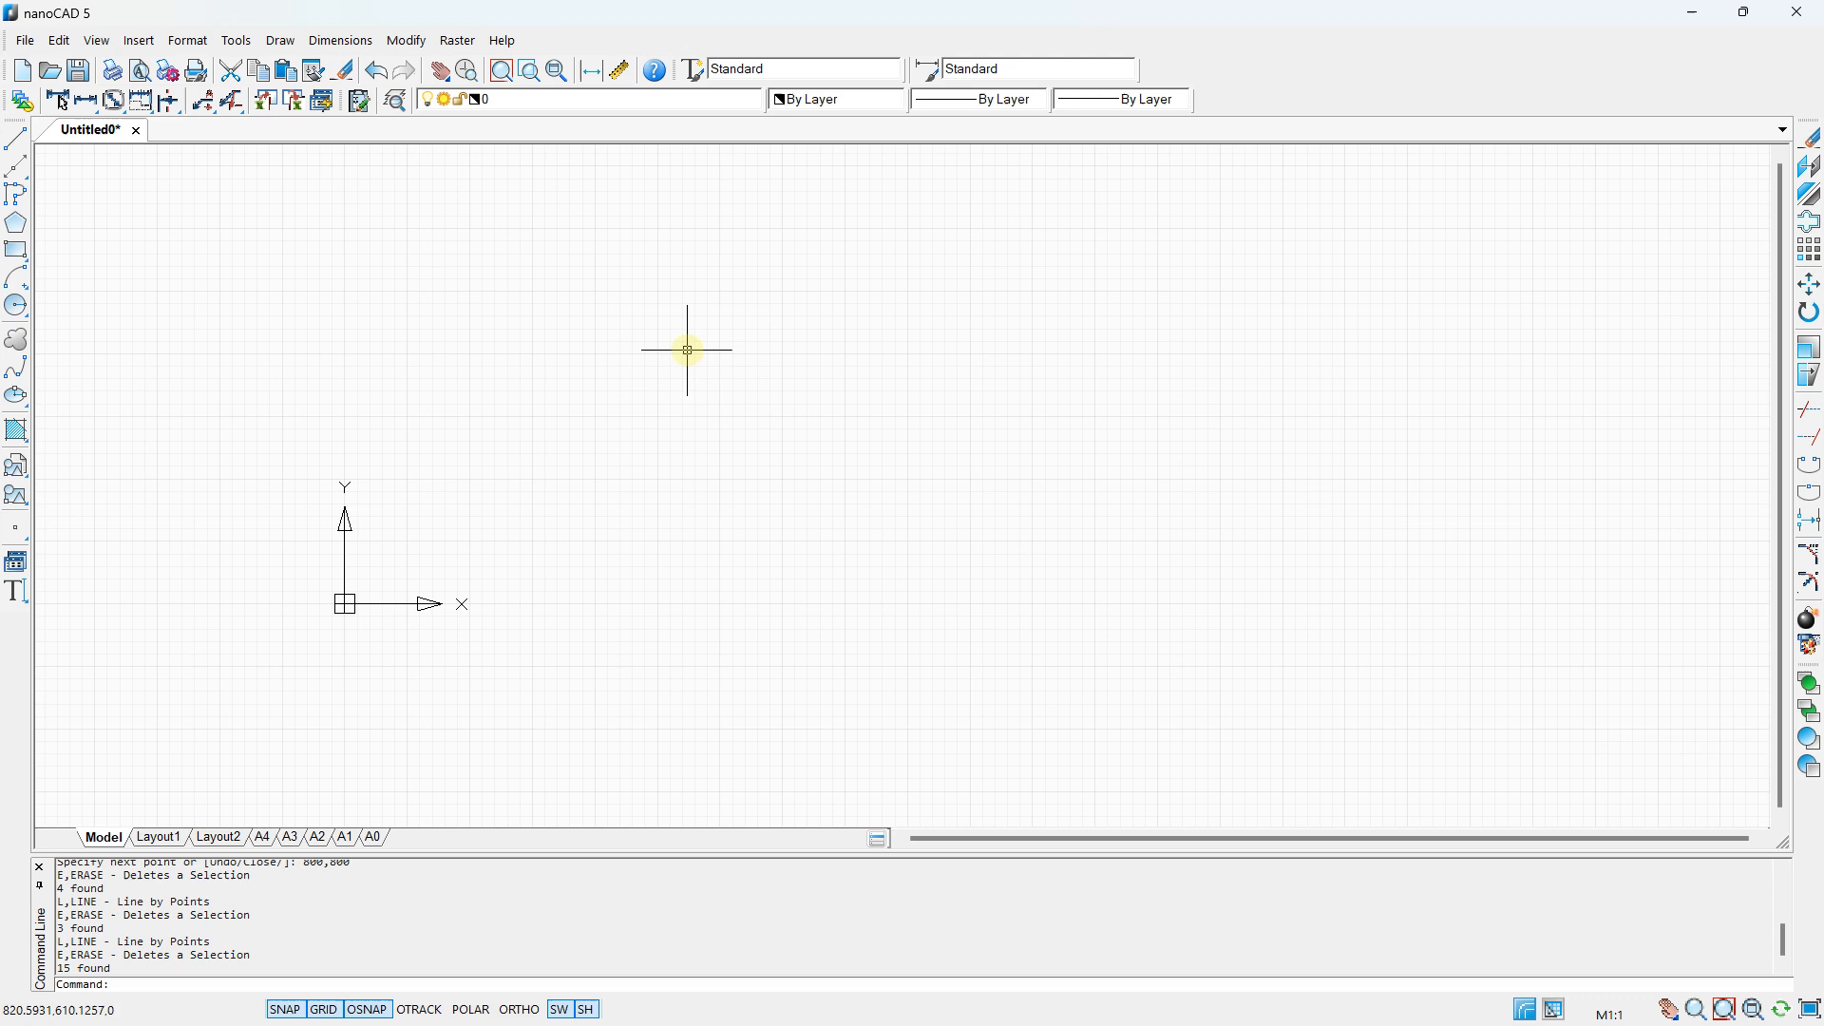